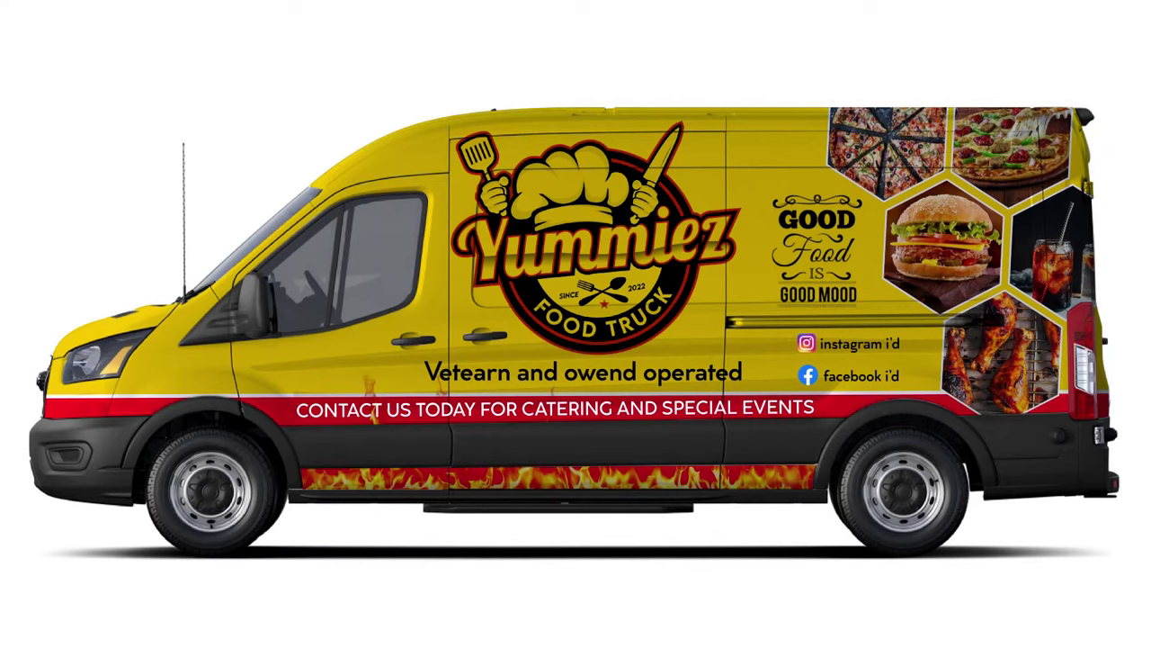
Refresh the desktop and launch Adobe Illustrator
right_click(367, 130)
click(388, 202)
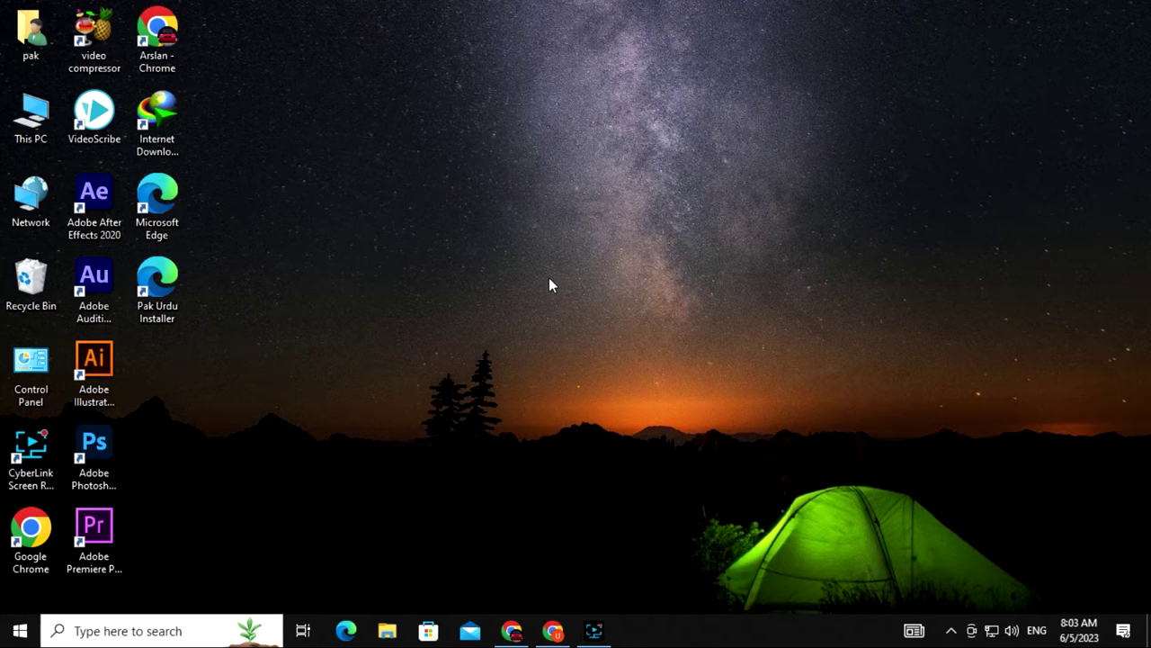
double_click(94, 367)
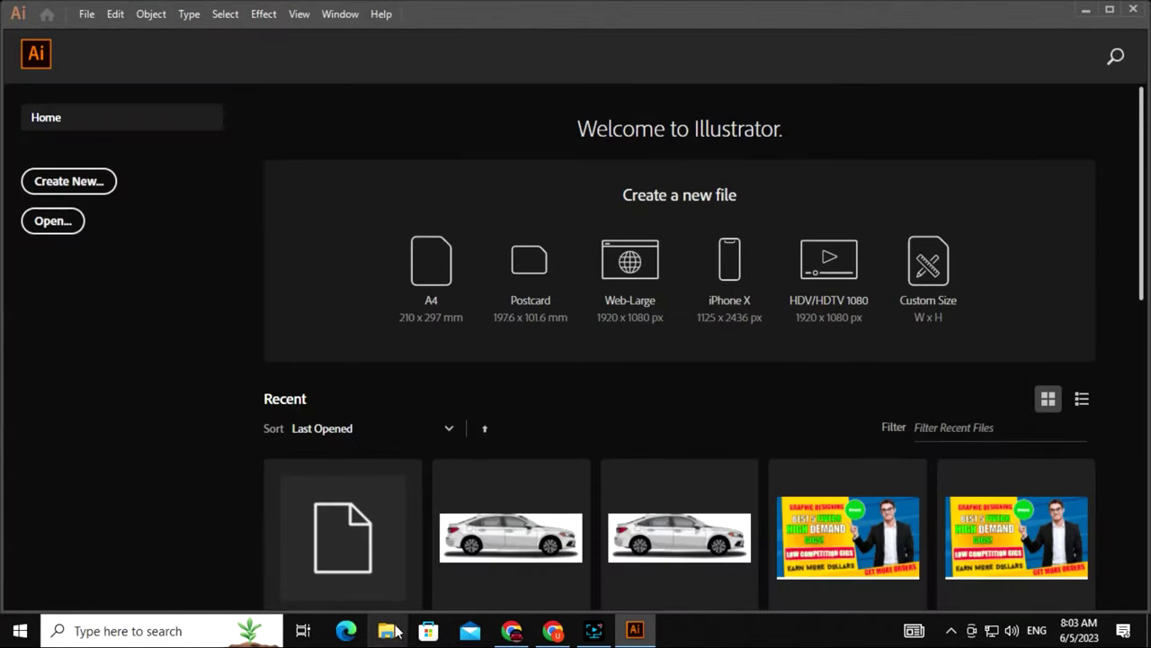
Drag the white van .jfif photo from Downloads into Illustrator to open it
click(396, 632)
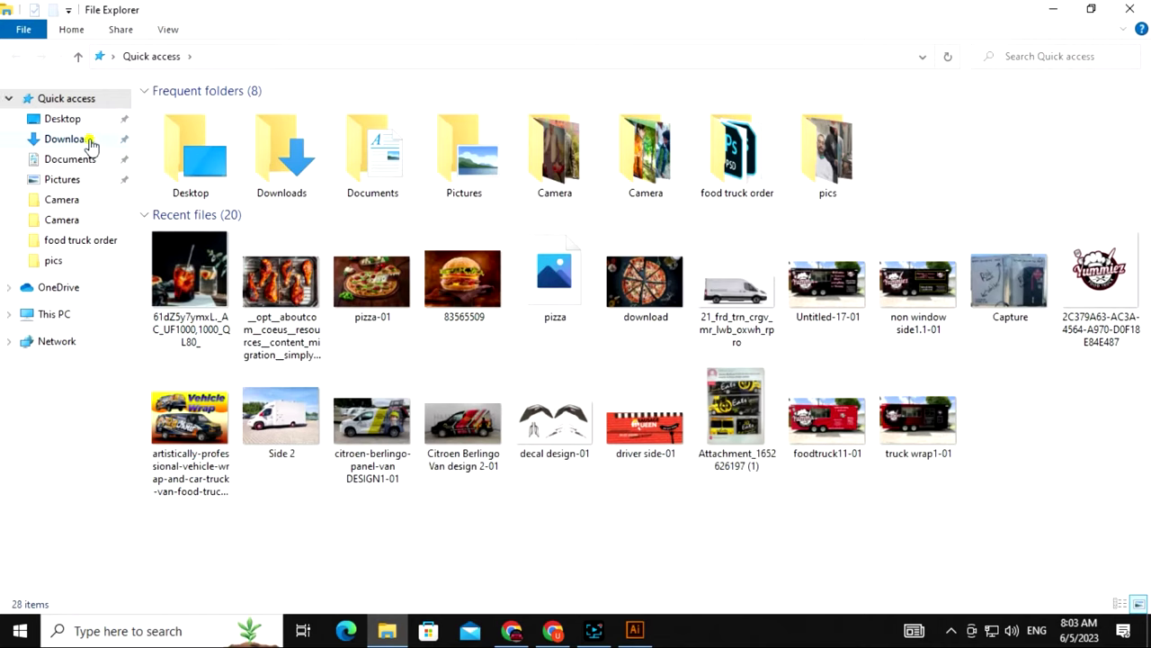
click(91, 143)
drag(826, 170, 464, 360)
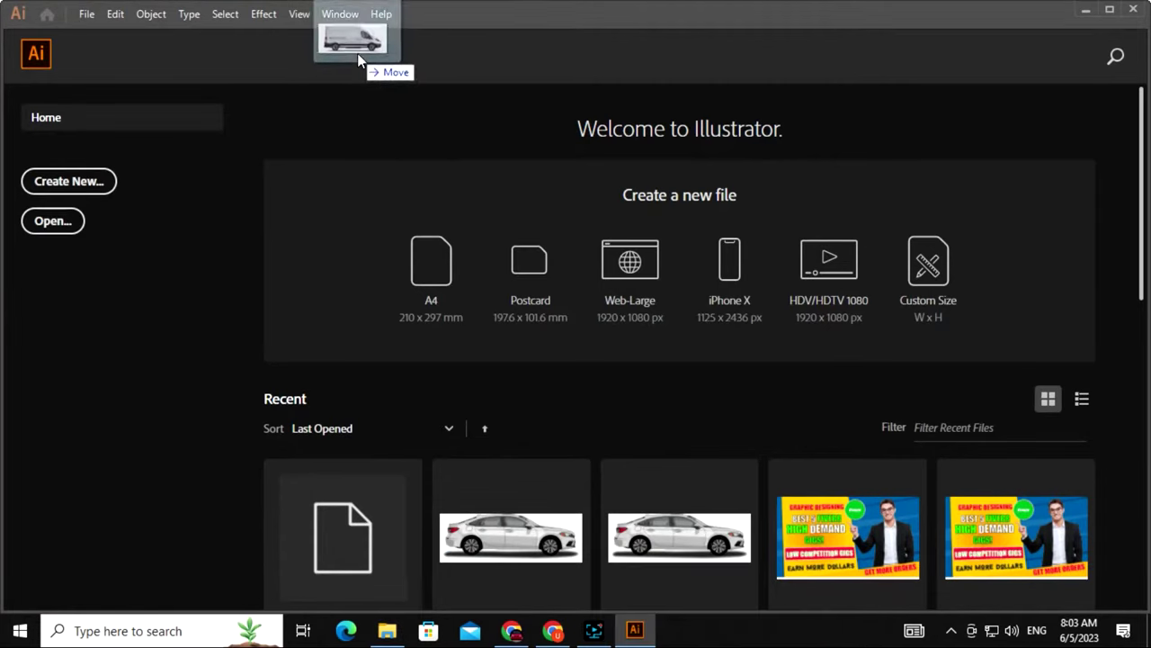
drag(464, 360, 358, 60)
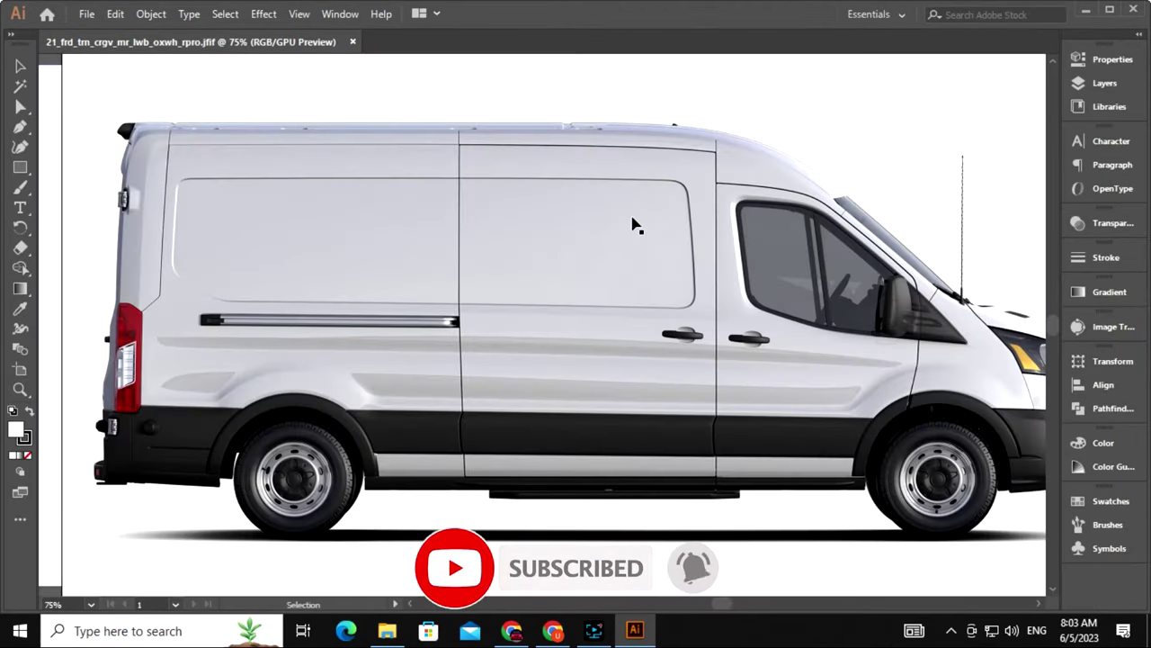
key(ctrl+minus)
key(ctrl+minus)
Reflect the van photo vertically so it faces left
drag(655, 336, 643, 369)
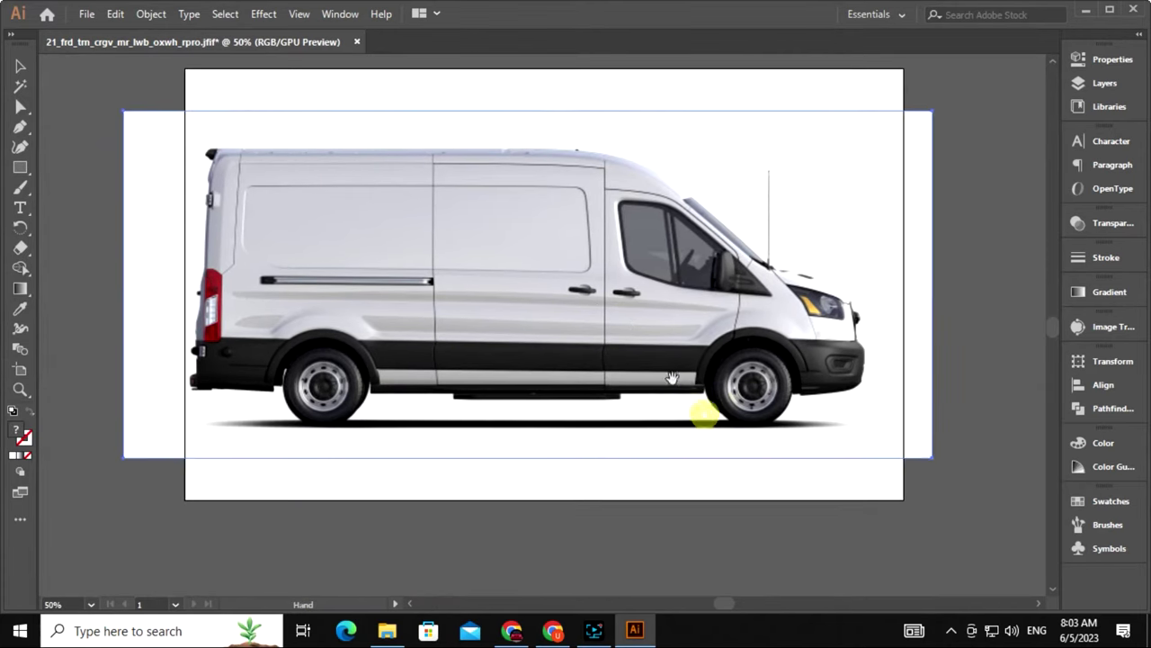
right_click(702, 411)
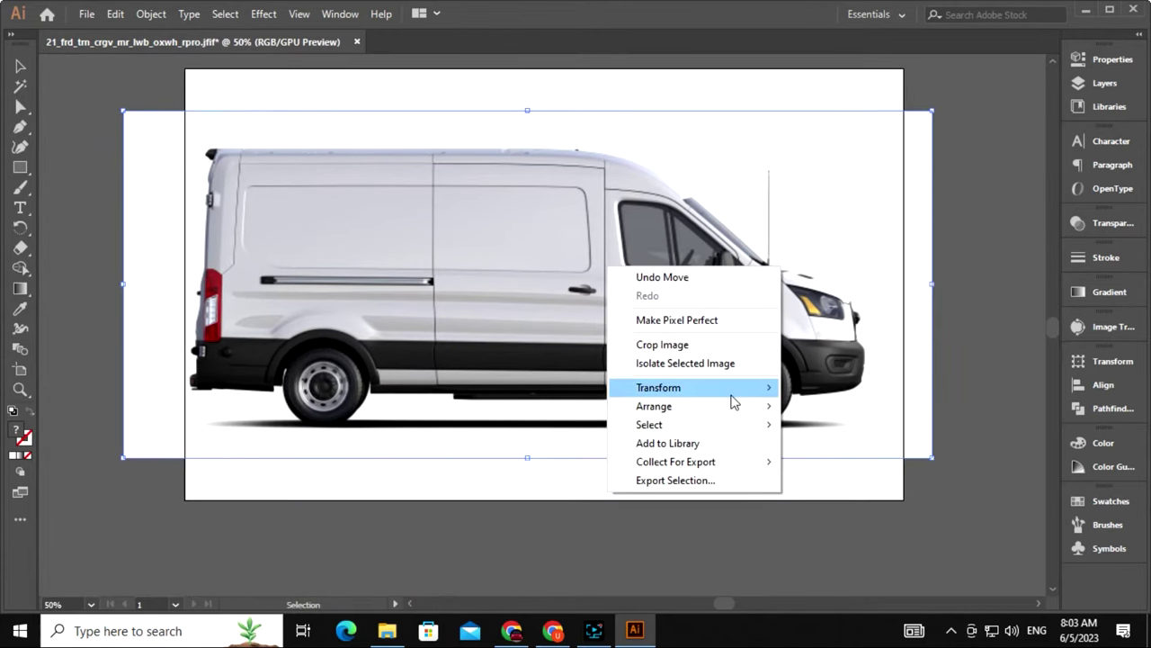
mouse_move(659, 386)
click(841, 448)
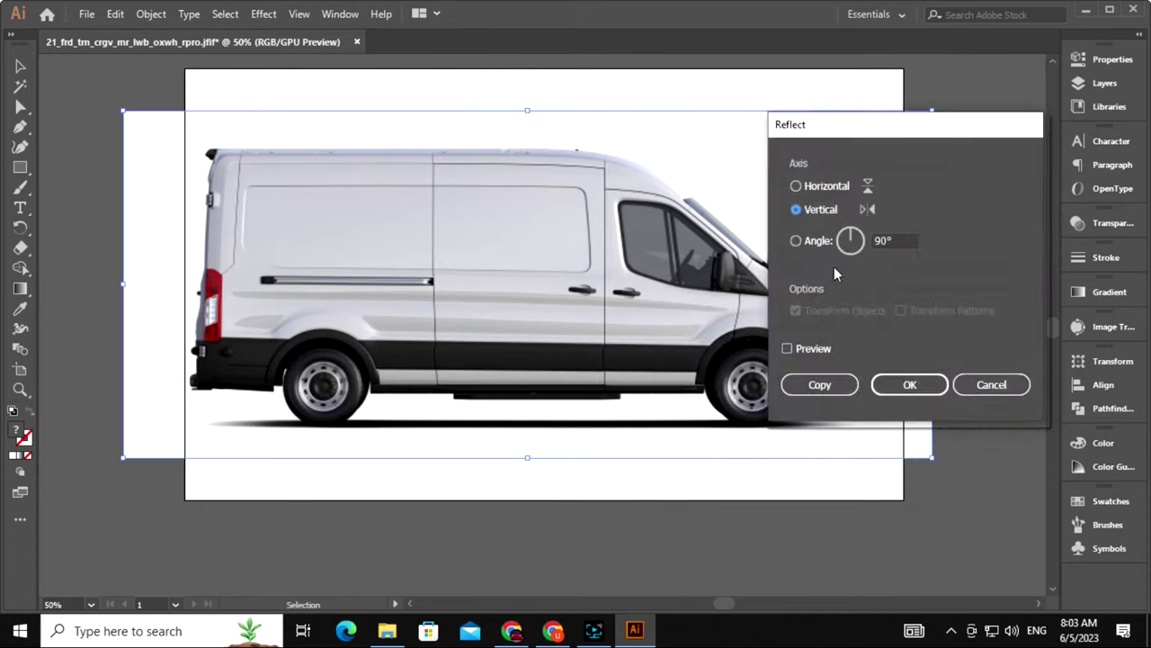
click(790, 349)
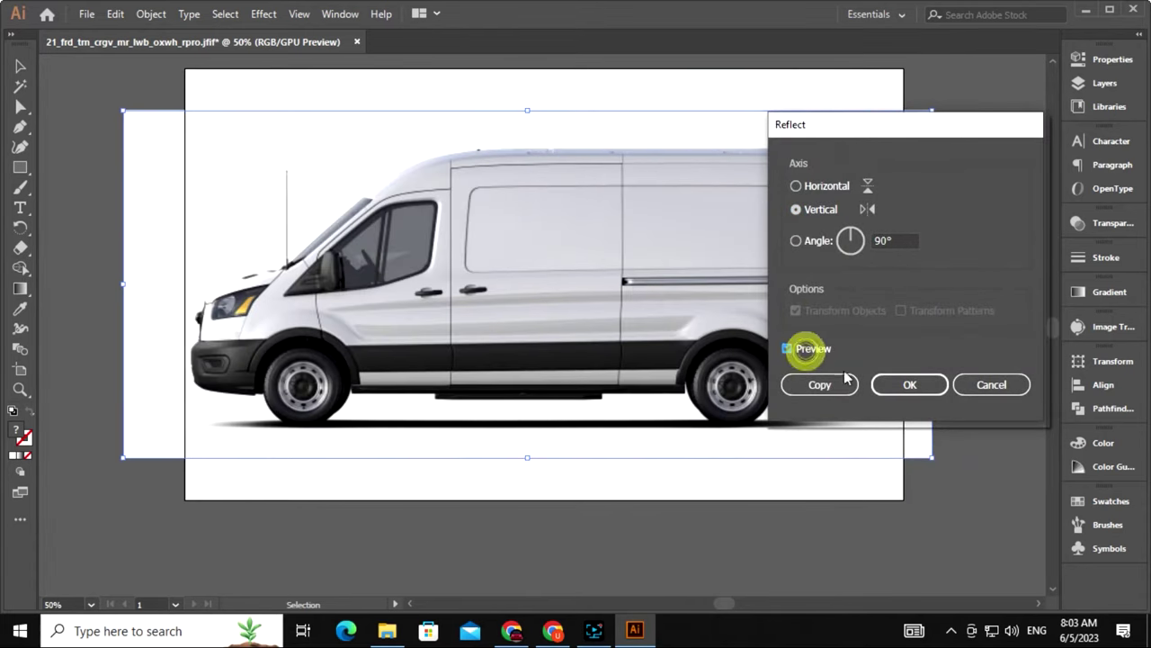
click(904, 385)
drag(878, 456, 835, 463)
Center the flipped van on the artboard and lock it with Object > Lock > Selection
click(727, 378)
drag(644, 365, 662, 360)
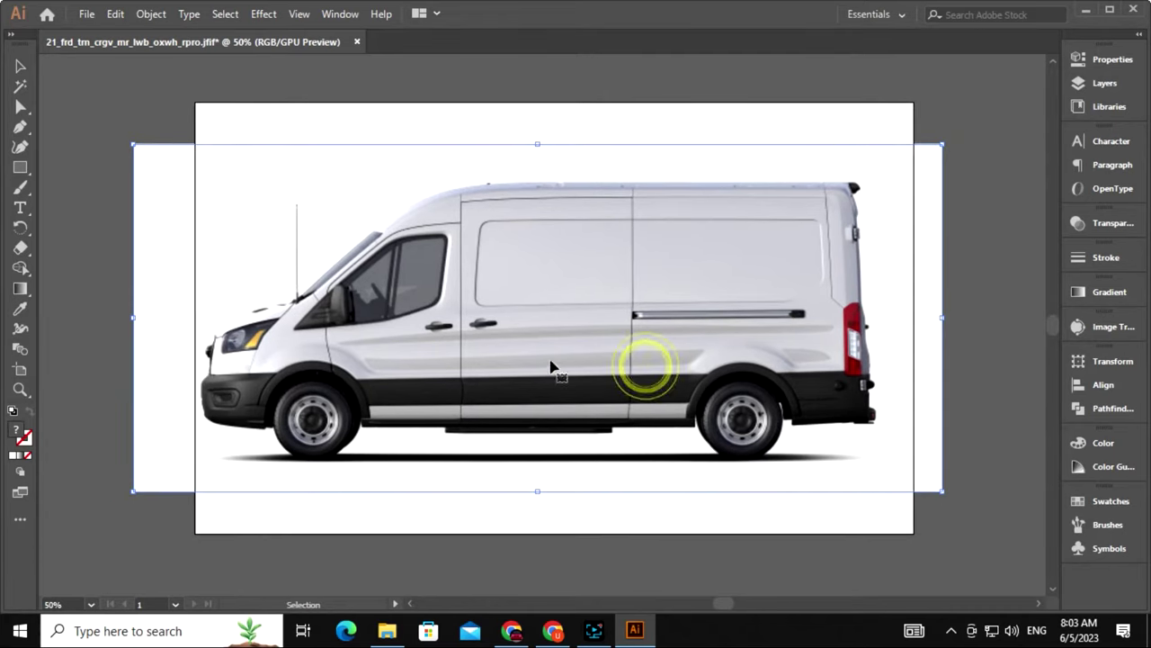
mouse_move(174, 204)
mouse_down()
mouse_move(583, 331)
mouse_move(396, 296)
mouse_move(442, 363)
mouse_up()
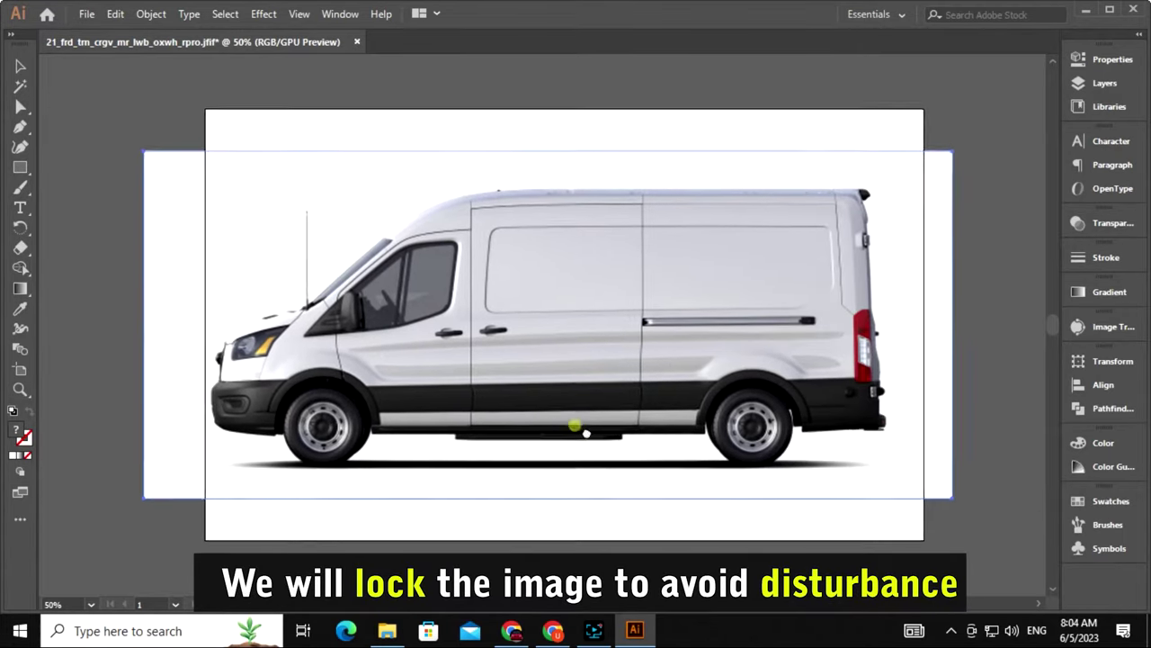
click(148, 15)
mouse_move(270, 107)
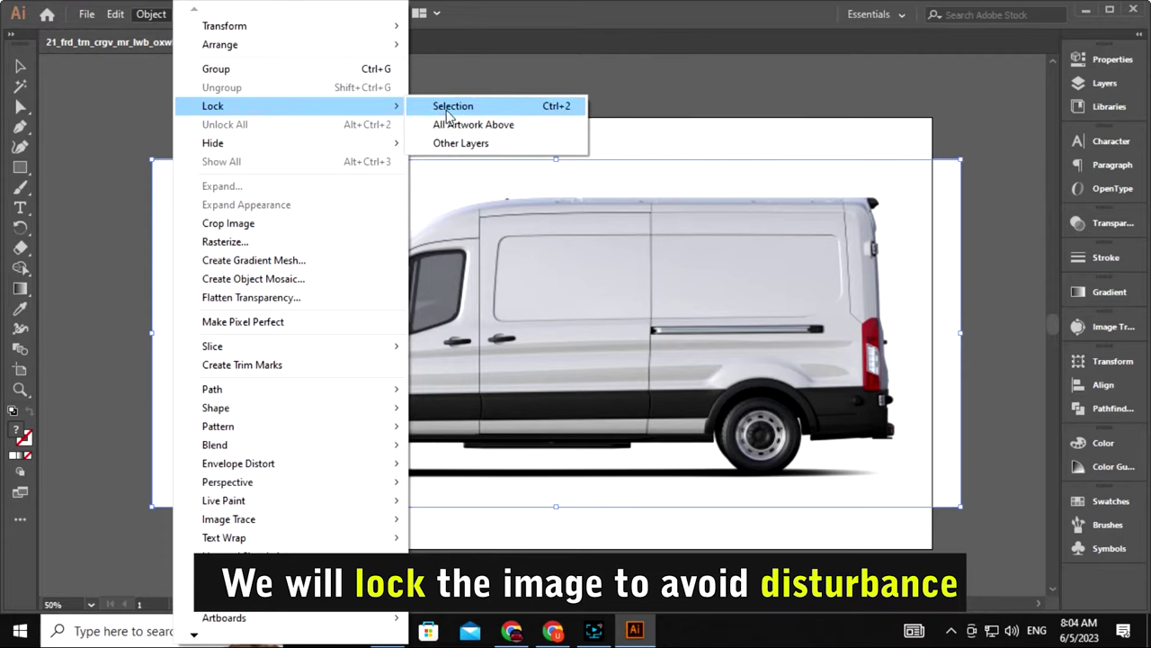
click(448, 108)
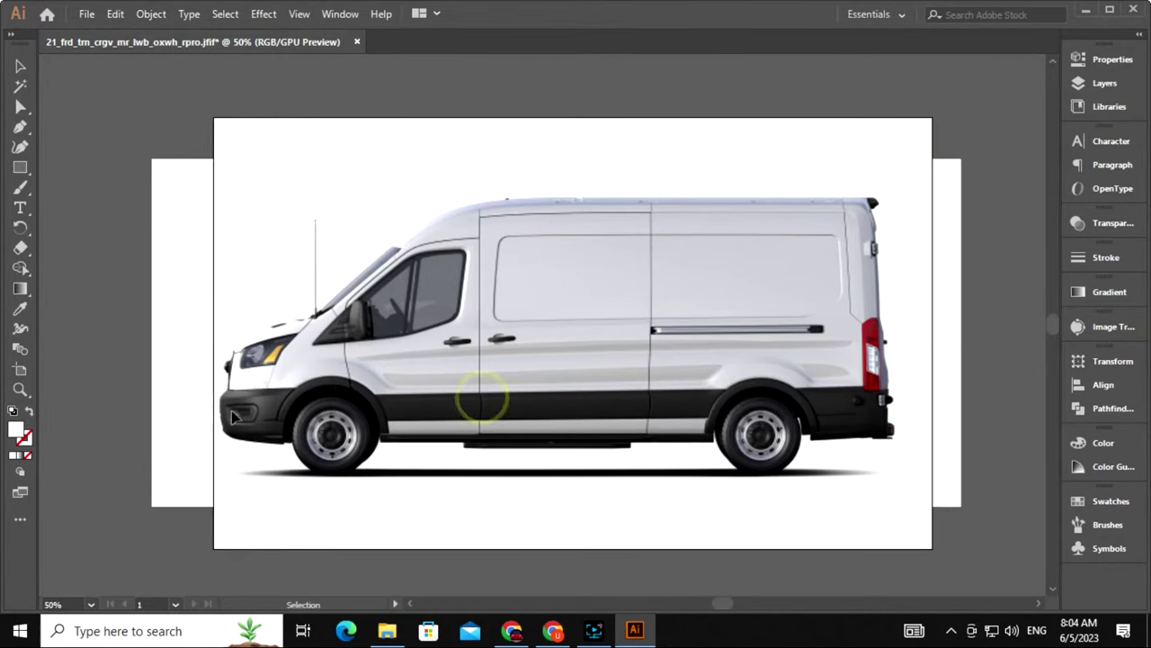
drag(577, 436, 564, 425)
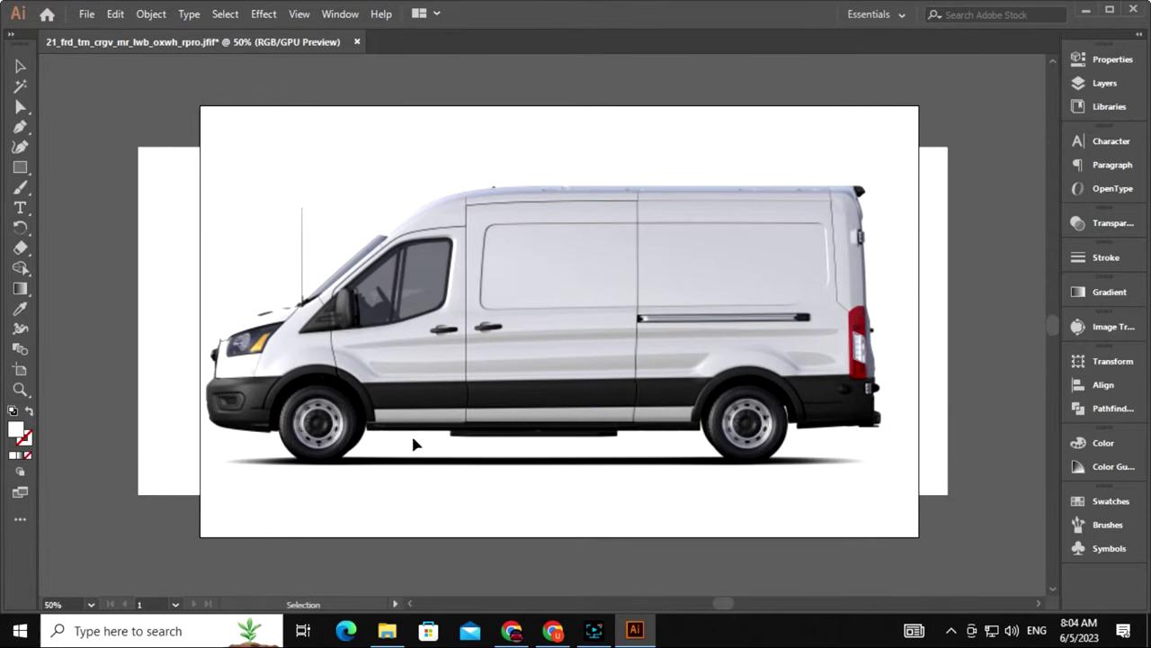
key(z)
mouse_move(328, 393)
mouse_down()
mouse_move(403, 423)
mouse_move(442, 421)
mouse_up()
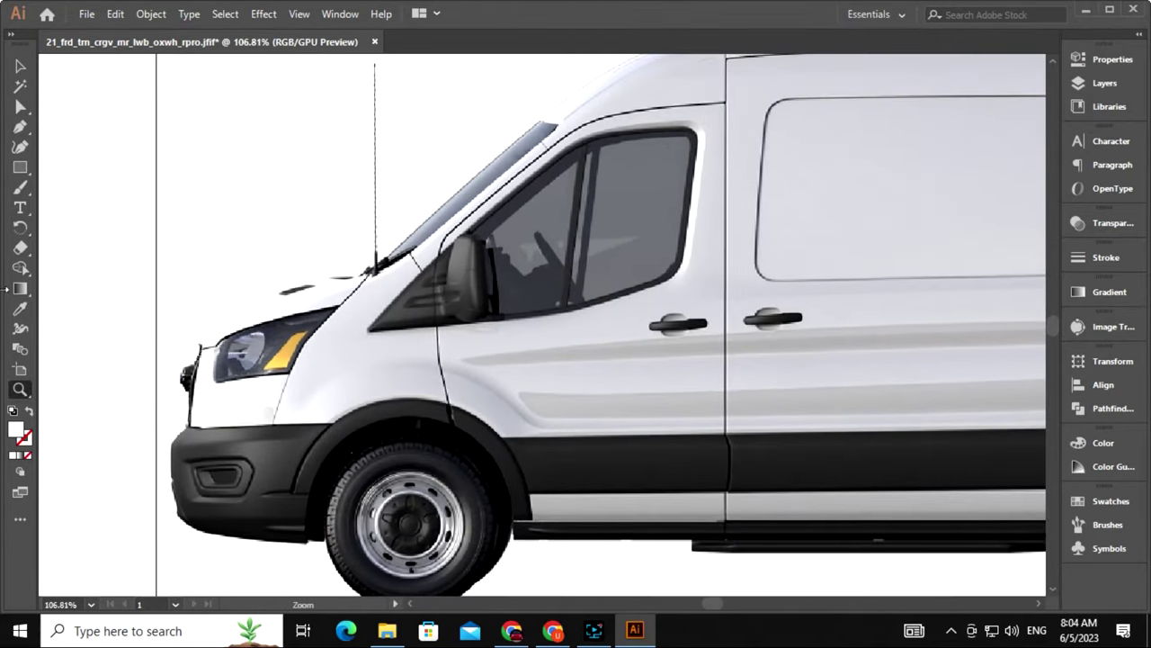
With the Pen Tool, trace curved anchors from the van's front over the hood
mouse_move(635, 440)
mouse_down()
mouse_move(618, 415)
mouse_move(624, 433)
mouse_up()
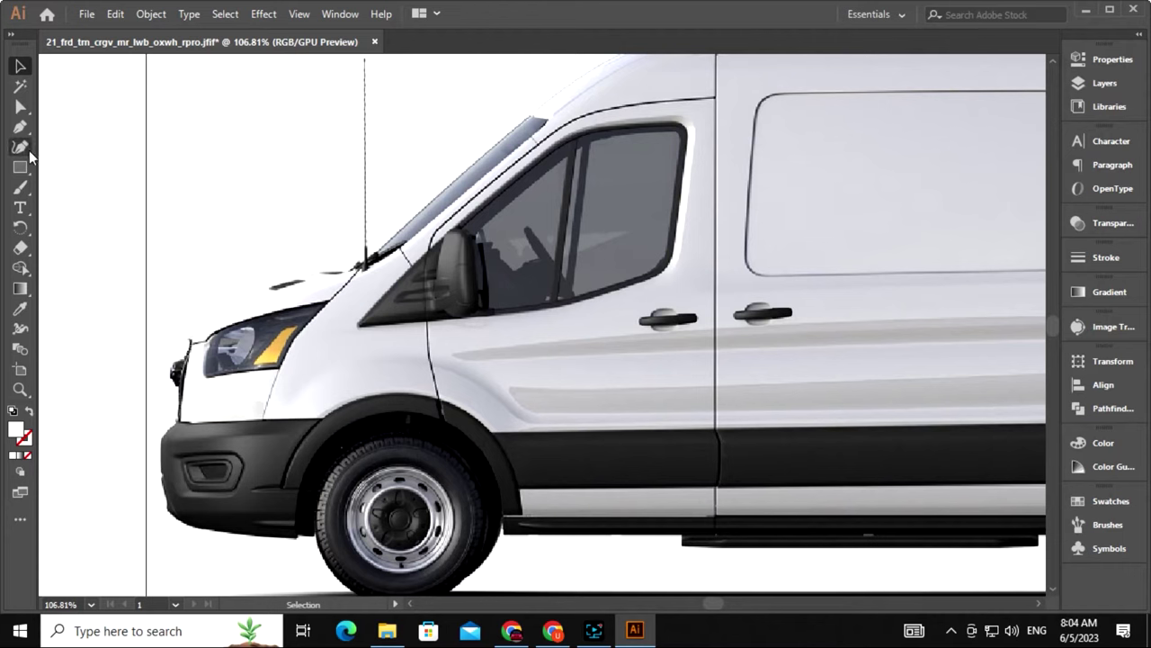
click(22, 132)
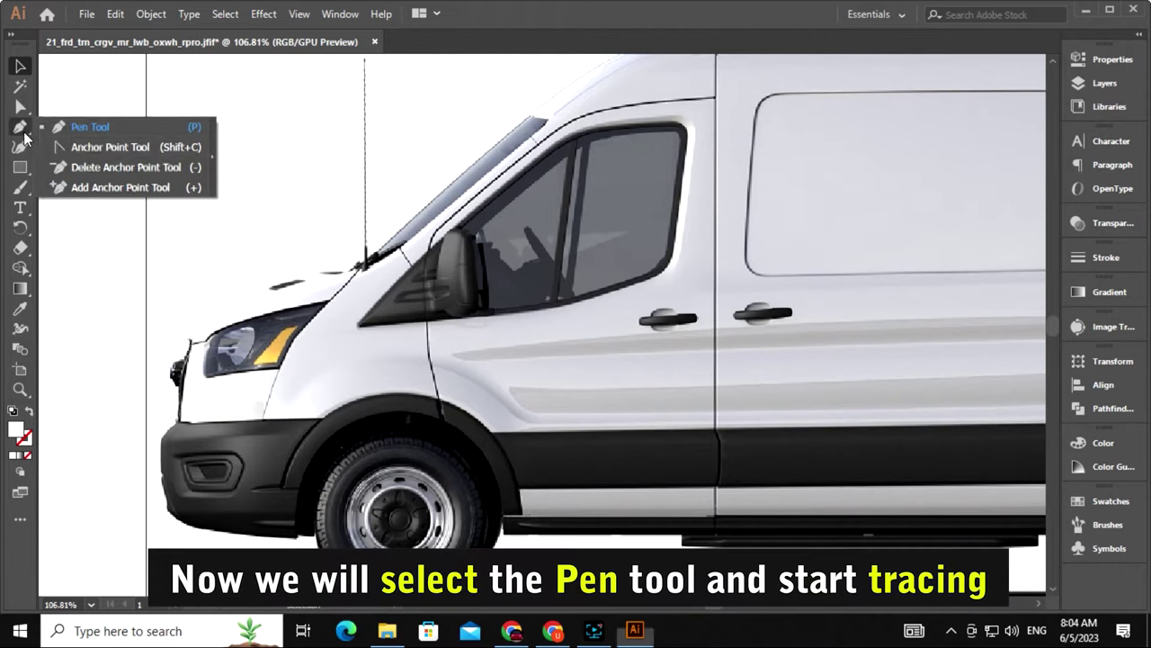
click(107, 127)
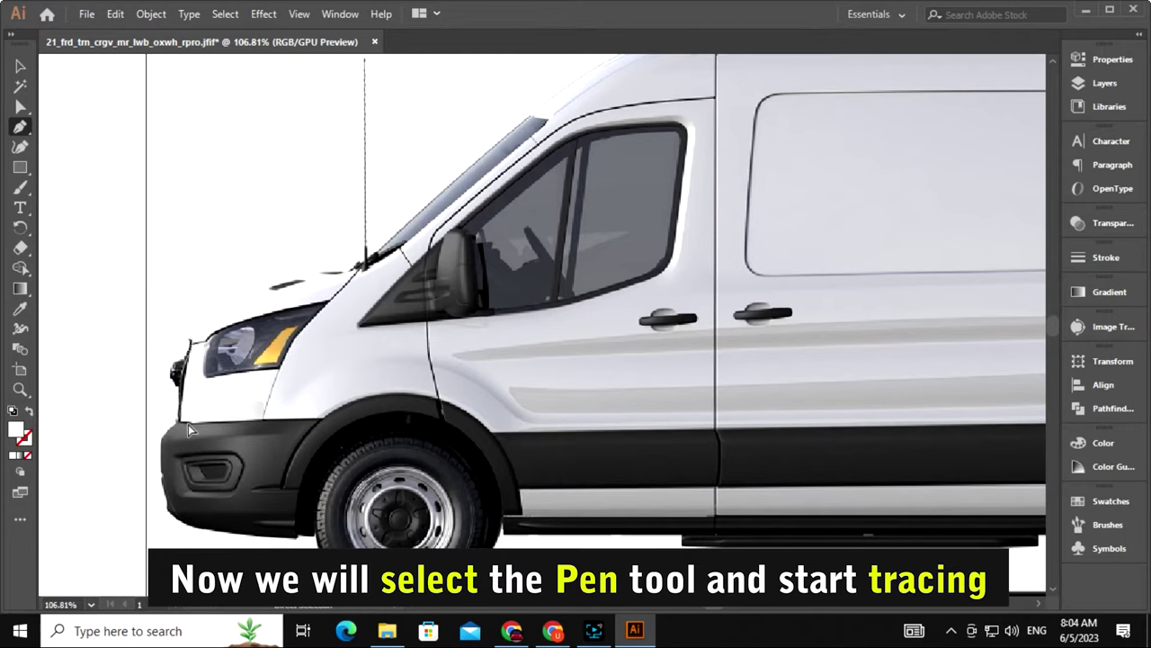
key(ctrl+equal)
drag(140, 396, 353, 438)
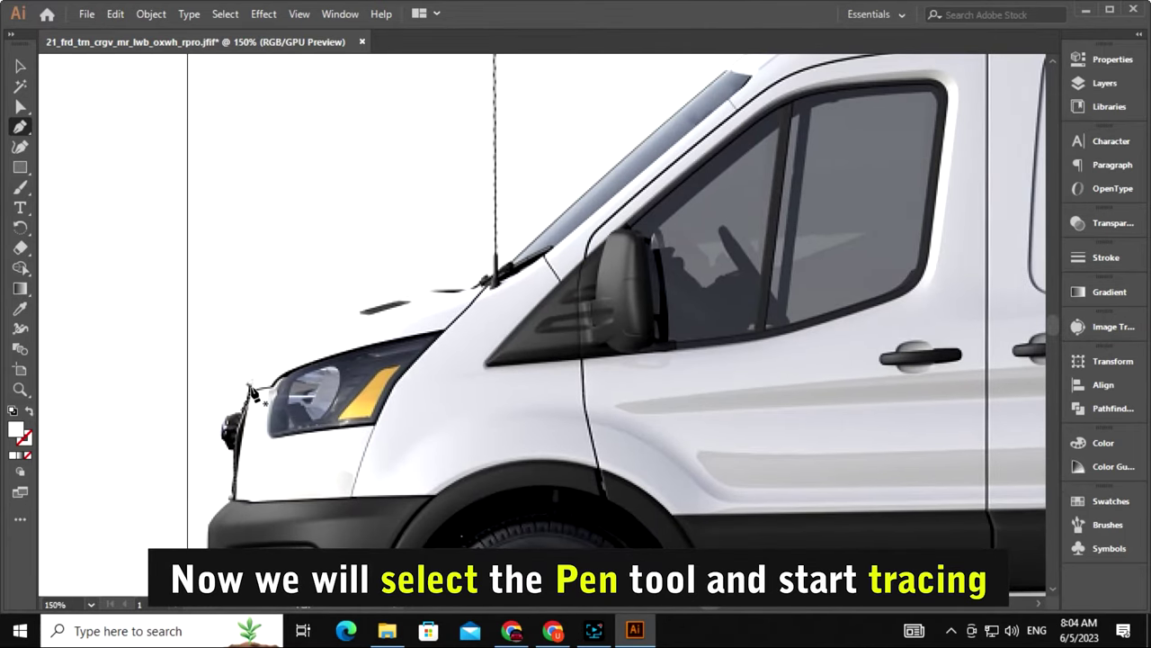
drag(344, 316, 413, 314)
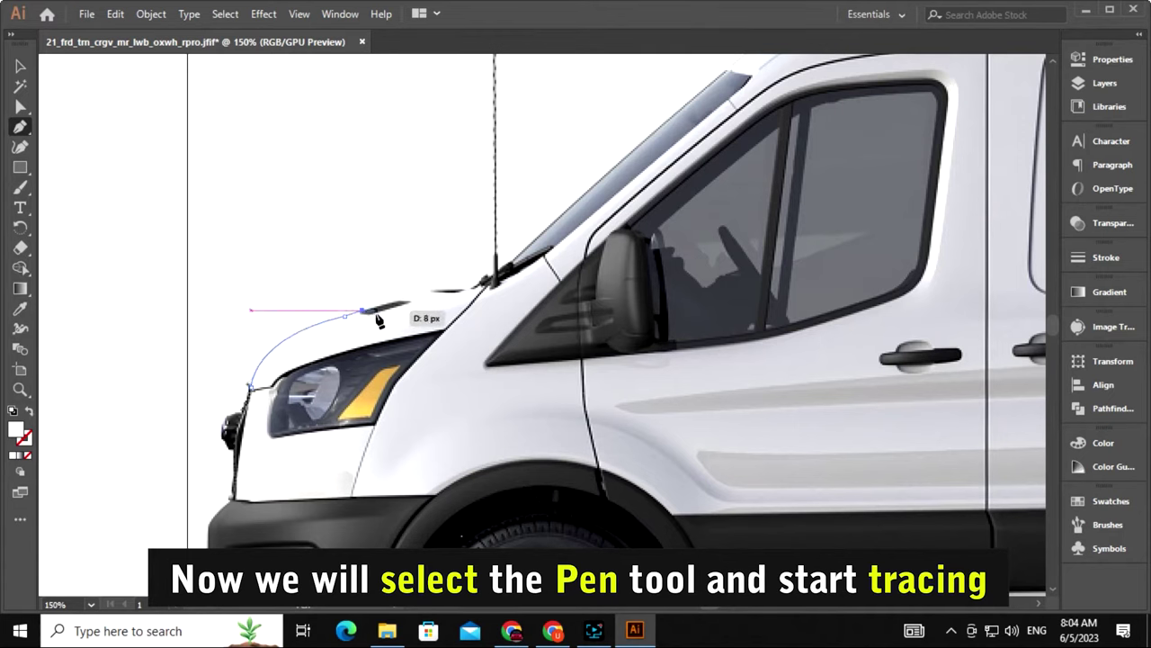
mouse_move(378, 315)
mouse_down()
mouse_move(394, 377)
mouse_move(438, 338)
mouse_up()
key(ctrl+plus)
key(ctrl+plus)
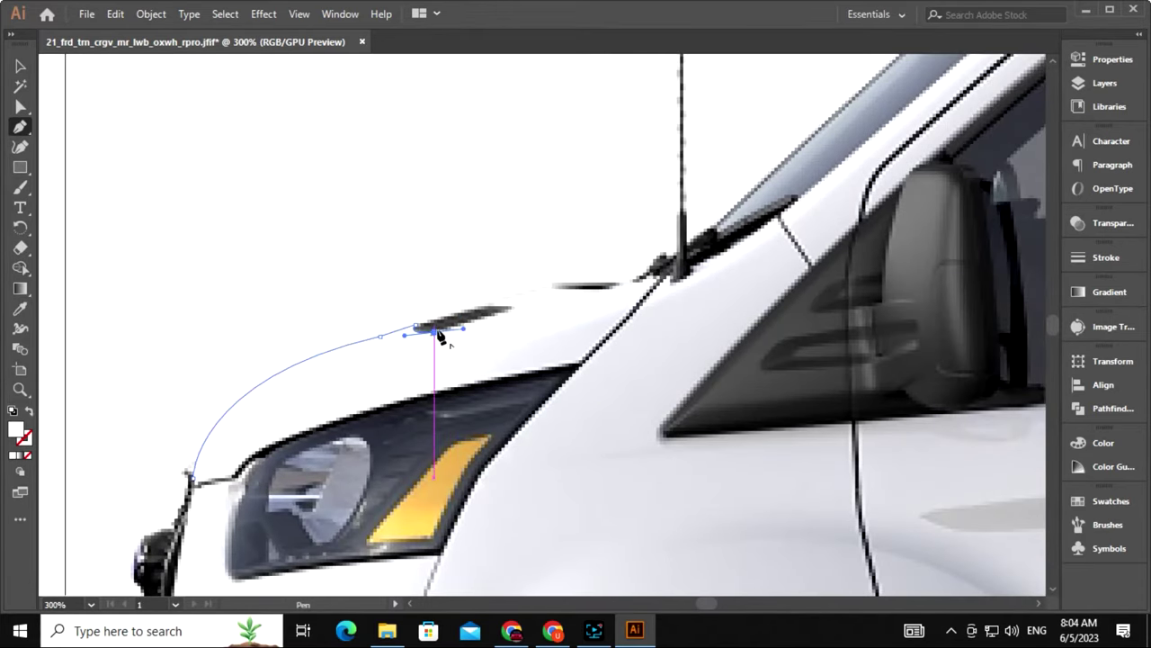
drag(439, 335, 393, 411)
mouse_move(438, 362)
mouse_down()
mouse_move(393, 381)
mouse_move(398, 372)
mouse_move(361, 366)
mouse_move(386, 372)
mouse_move(354, 401)
mouse_move(371, 396)
mouse_up()
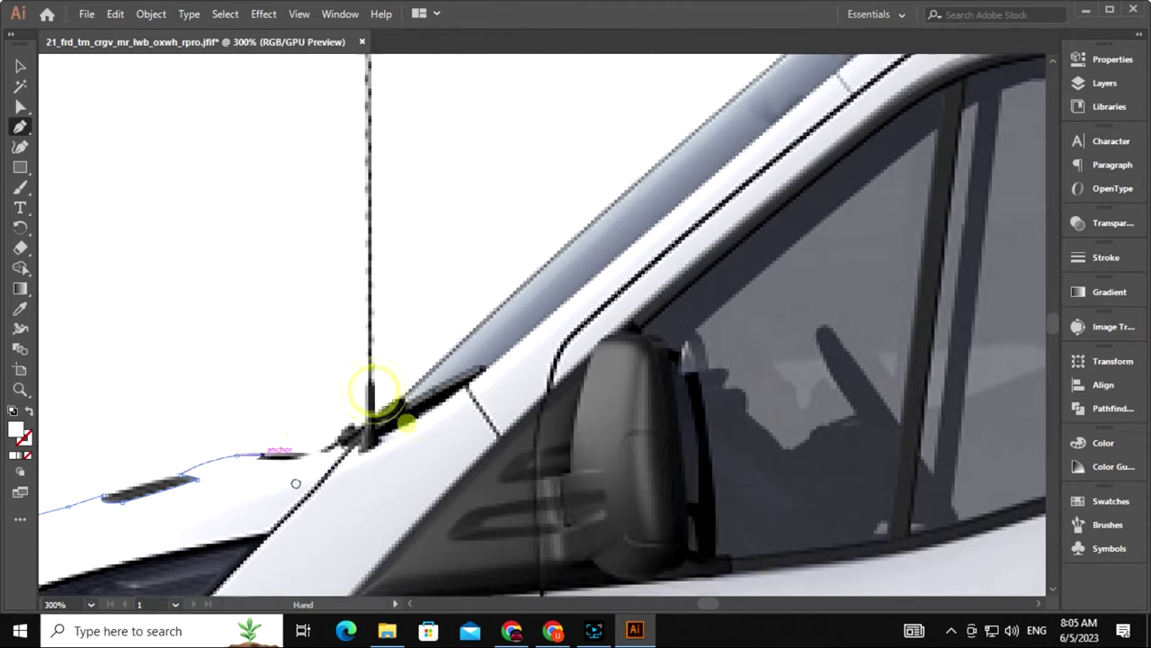
mouse_move(374, 397)
mouse_down()
mouse_move(297, 466)
mouse_move(333, 459)
mouse_move(260, 480)
mouse_up()
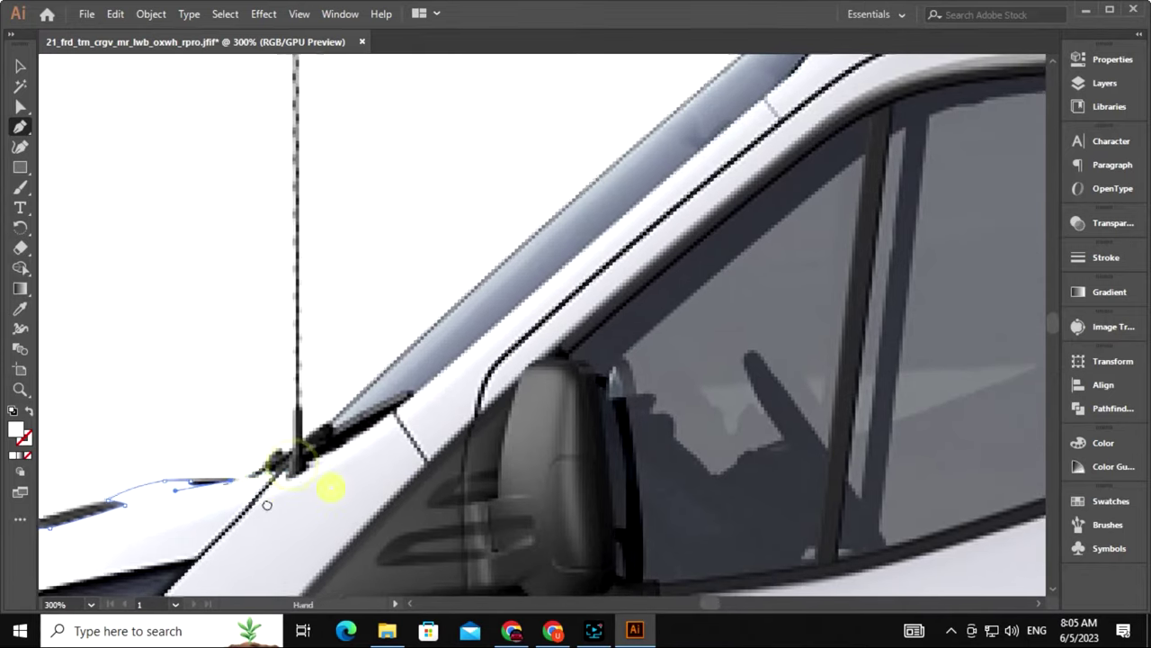
Continue the path up the windshield pillar and along the roof line
drag(269, 483, 216, 498)
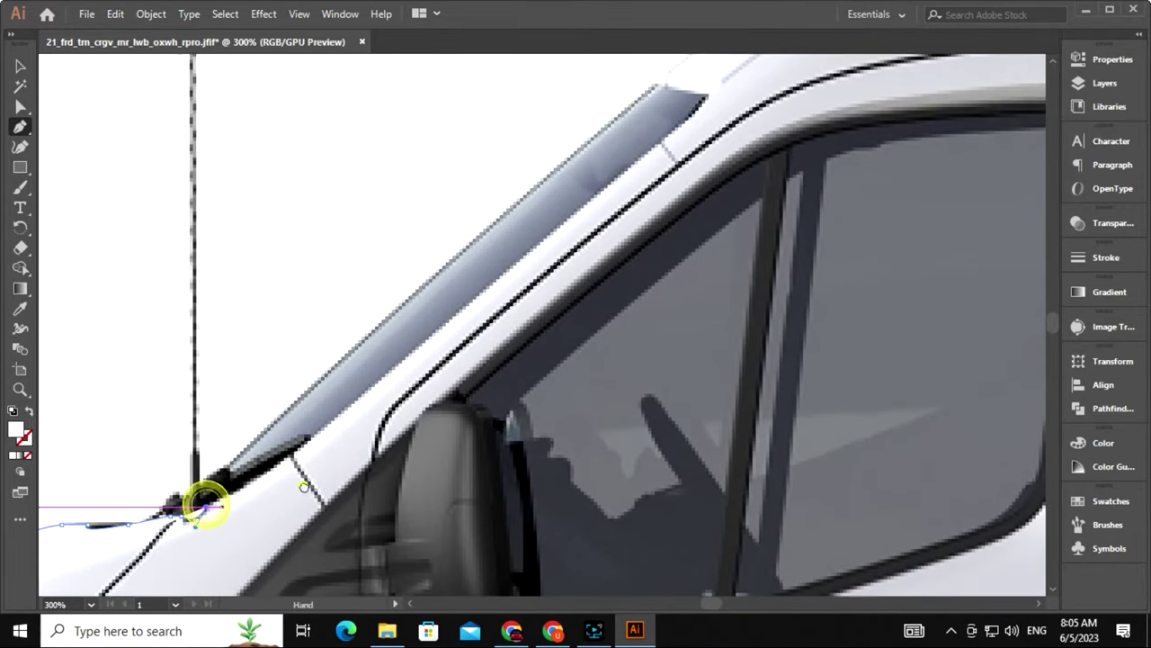
drag(304, 484, 366, 400)
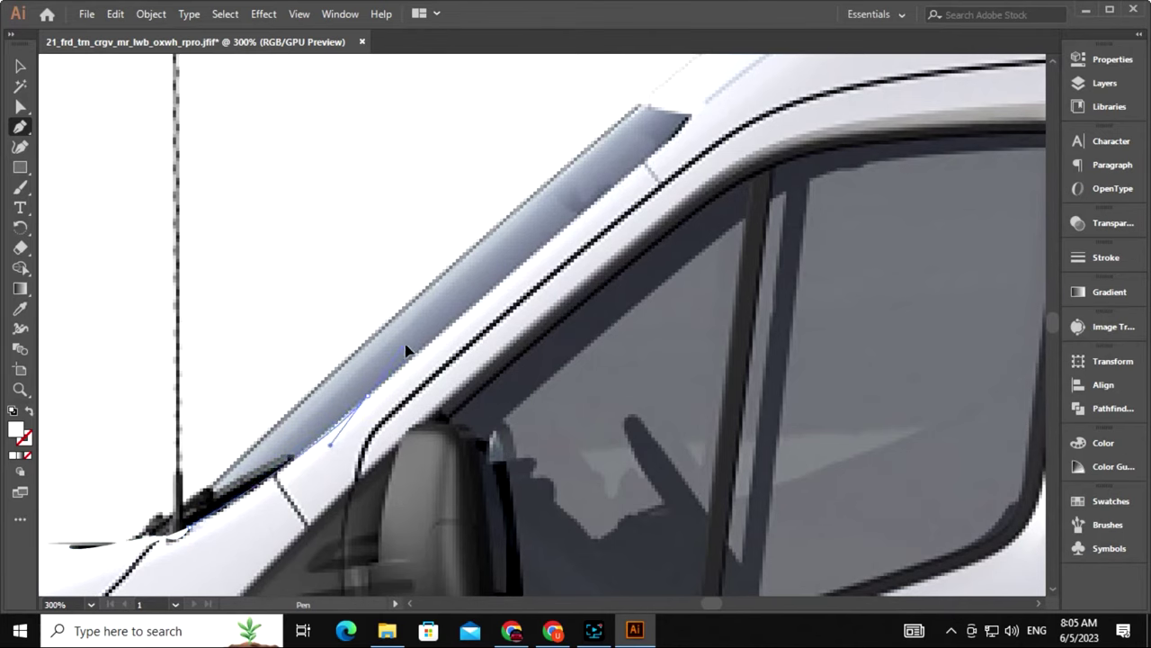
mouse_move(458, 368)
mouse_down()
mouse_move(490, 342)
mouse_move(373, 351)
mouse_up()
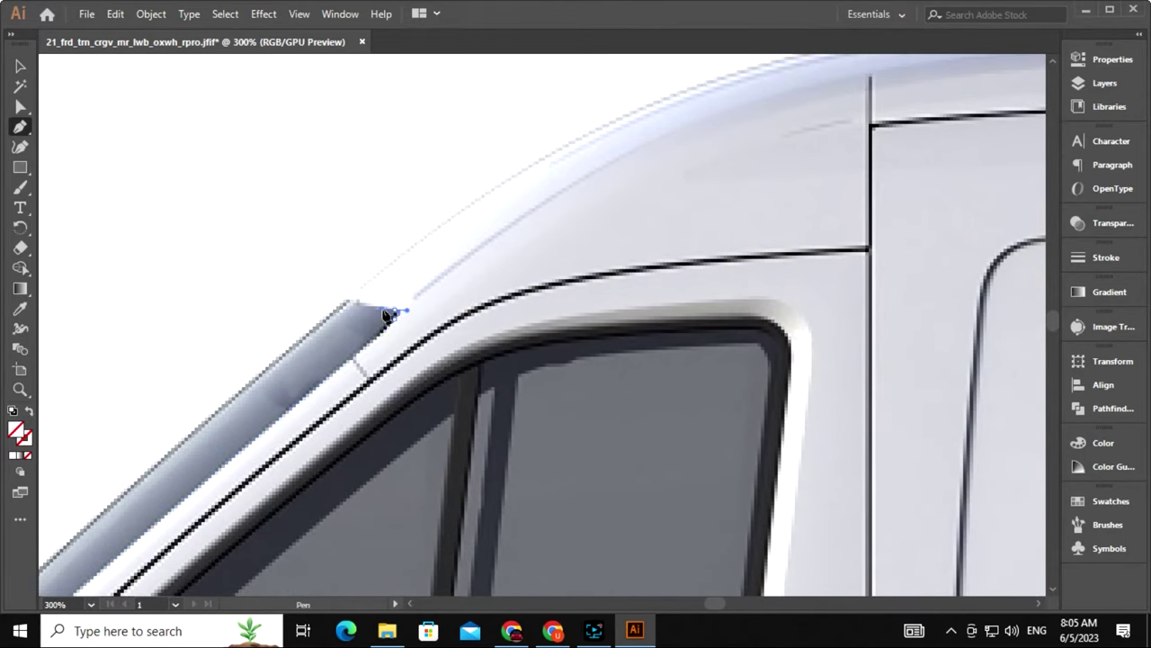
drag(385, 315, 461, 415)
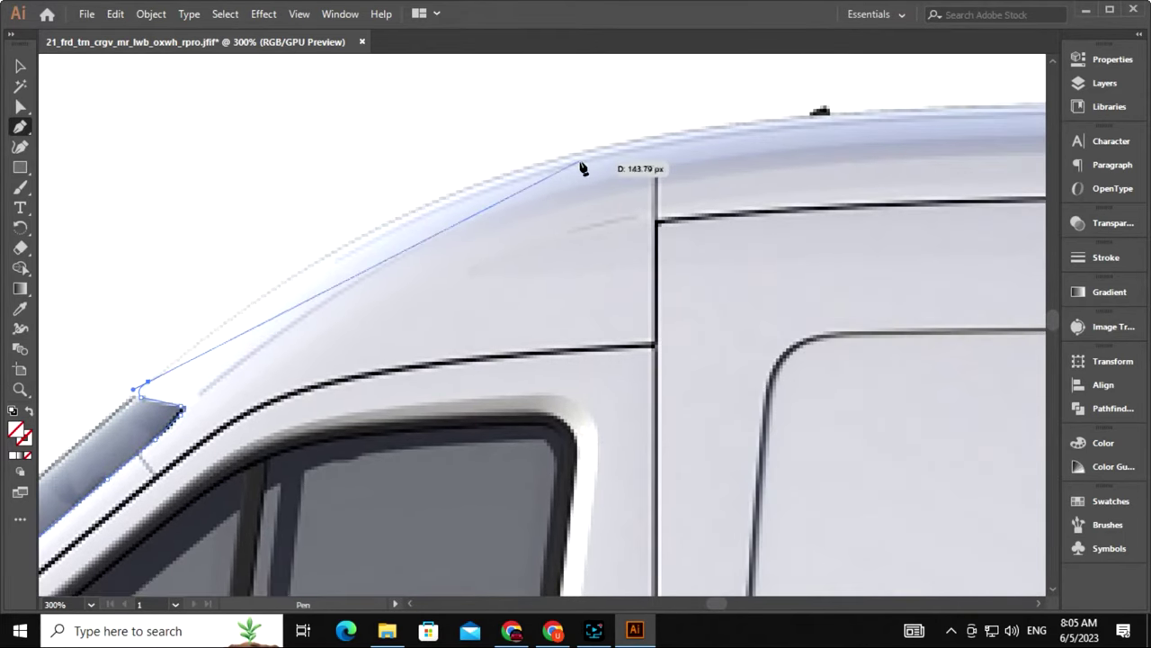
drag(589, 148, 829, 105)
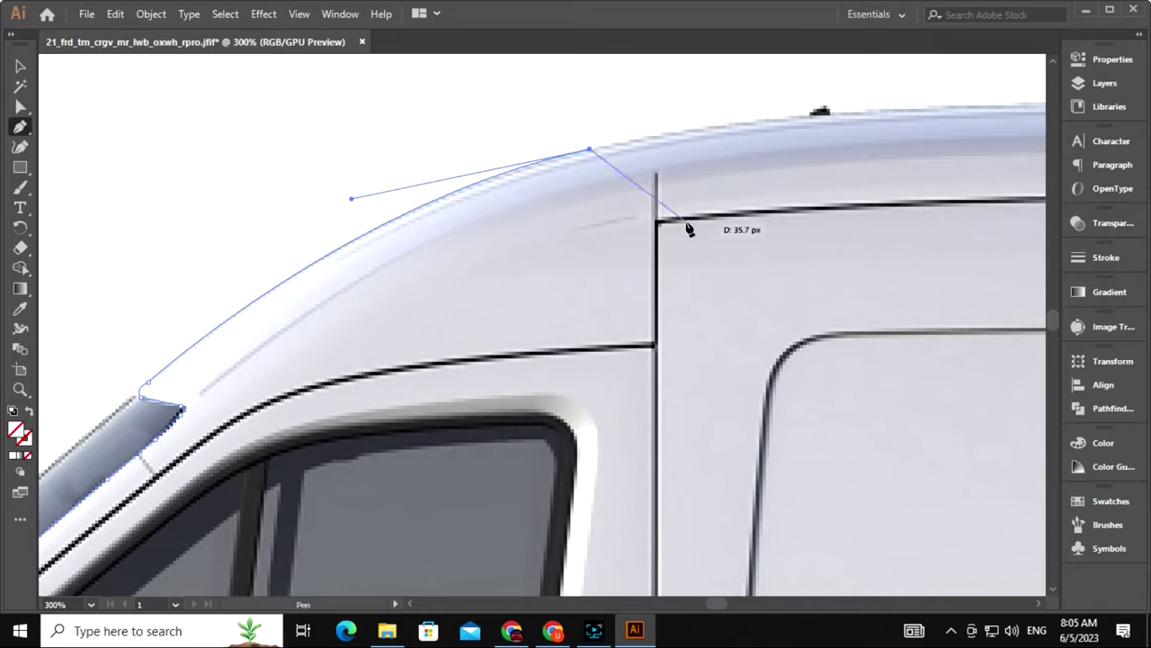
key(ctrl+minus)
mouse_move(829, 106)
mouse_down()
mouse_move(825, 241)
mouse_move(426, 306)
mouse_move(453, 322)
mouse_move(488, 319)
mouse_up()
key(ctrl+plus)
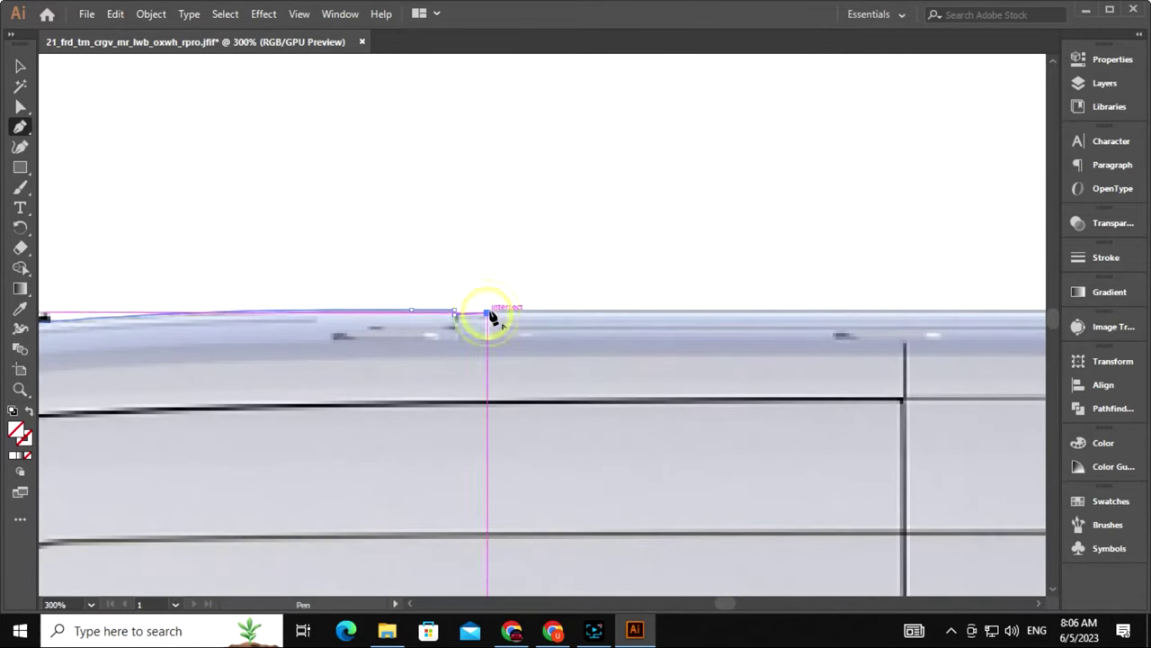
Extend the outline along the flat roof and curve its rear corner
scroll(666, 268, right, 4)
scroll(785, 261, right, 6)
key(ctrl+minus)
drag(786, 261, 527, 331)
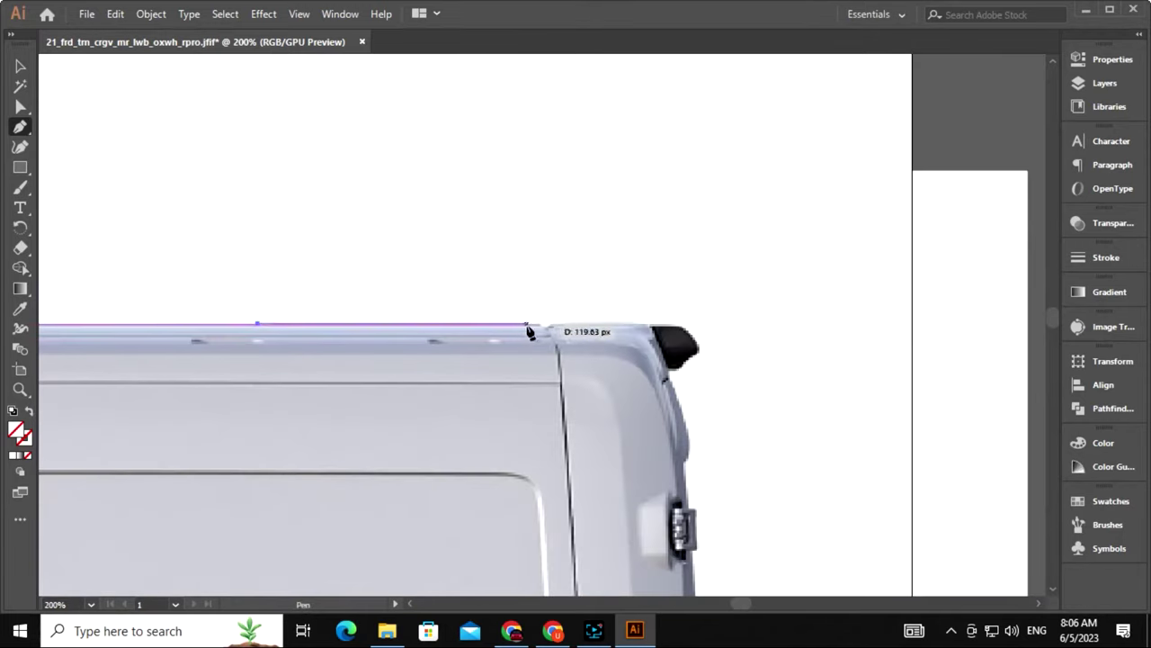
drag(561, 386, 566, 326)
scroll(566, 326, up, 2)
click(566, 327)
scroll(566, 326, right, 4)
drag(429, 254, 449, 322)
scroll(432, 261, down, 3)
scroll(432, 261, left, 3)
Trace anchors down the van's rear edge to the taillight's lower right
mouse_move(630, 354)
mouse_down()
mouse_move(630, 418)
mouse_move(627, 347)
mouse_up()
scroll(627, 347, down, 3)
scroll(627, 347, right, 1)
drag(578, 278, 592, 365)
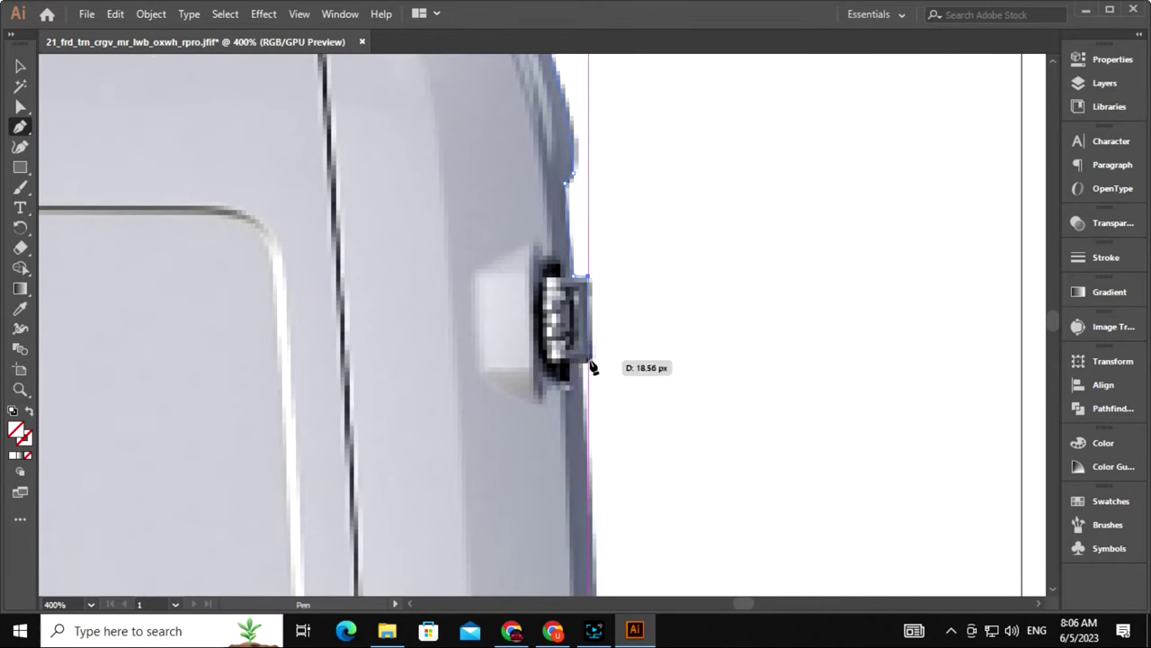
scroll(542, 455, down, 3)
click(534, 465)
scroll(535, 465, down, 3)
drag(544, 256, 546, 270)
scroll(545, 268, down, 2)
scroll(545, 268, up, 5)
scroll(545, 268, down, 1)
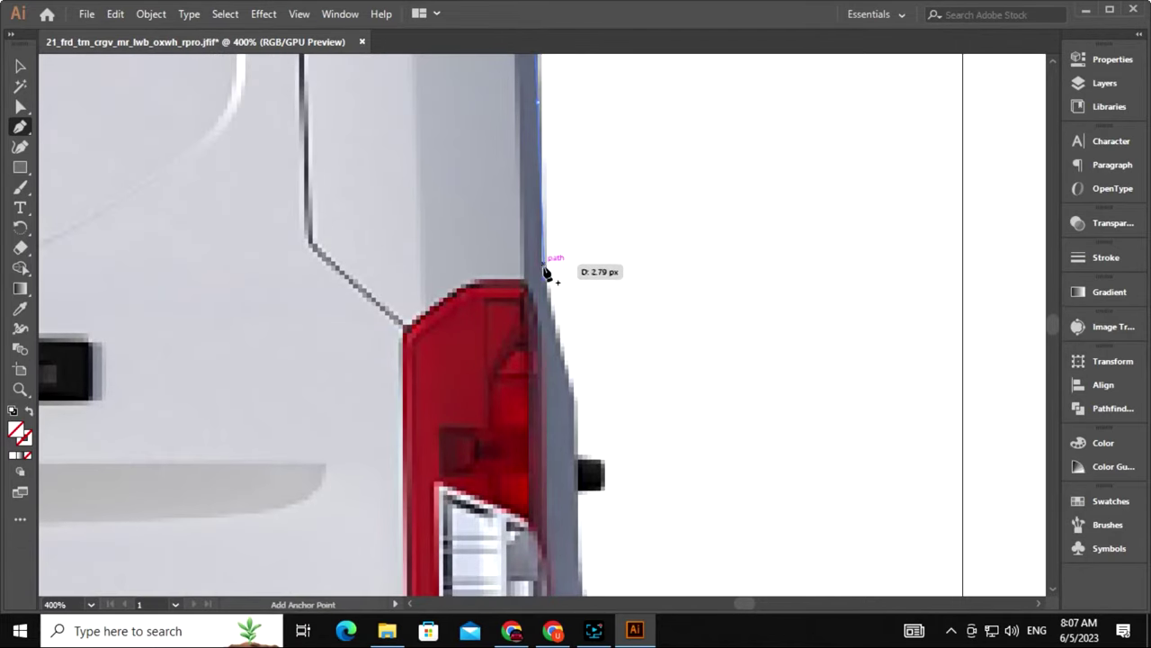
scroll(570, 395, down, 3)
scroll(609, 250, down, 2)
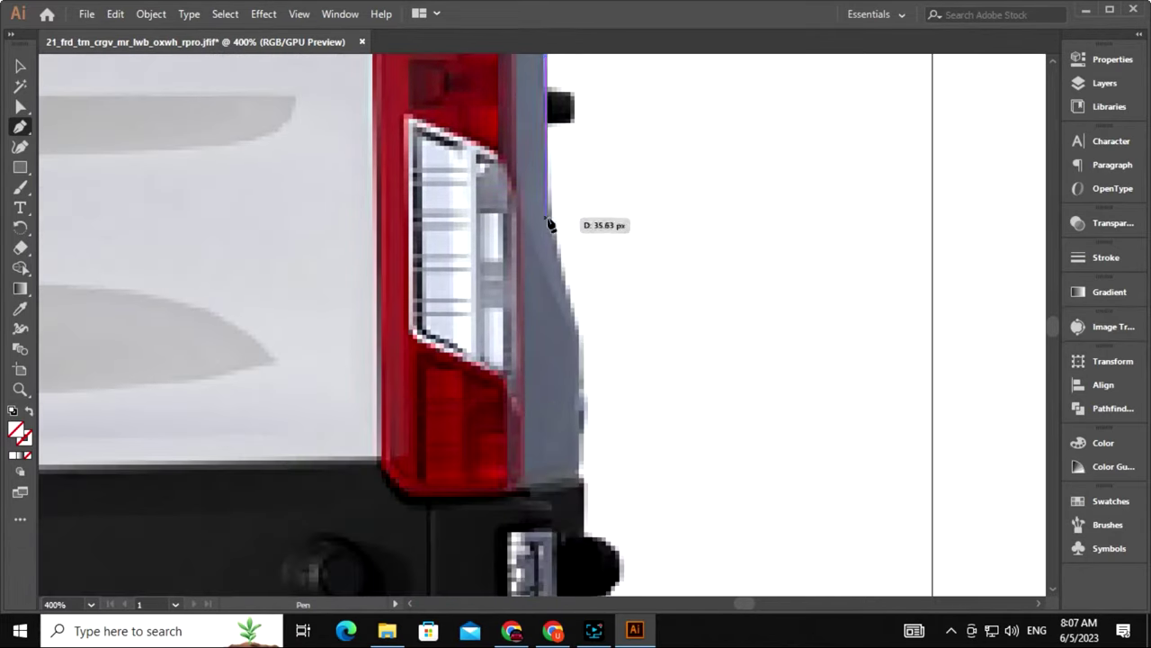
click(578, 361)
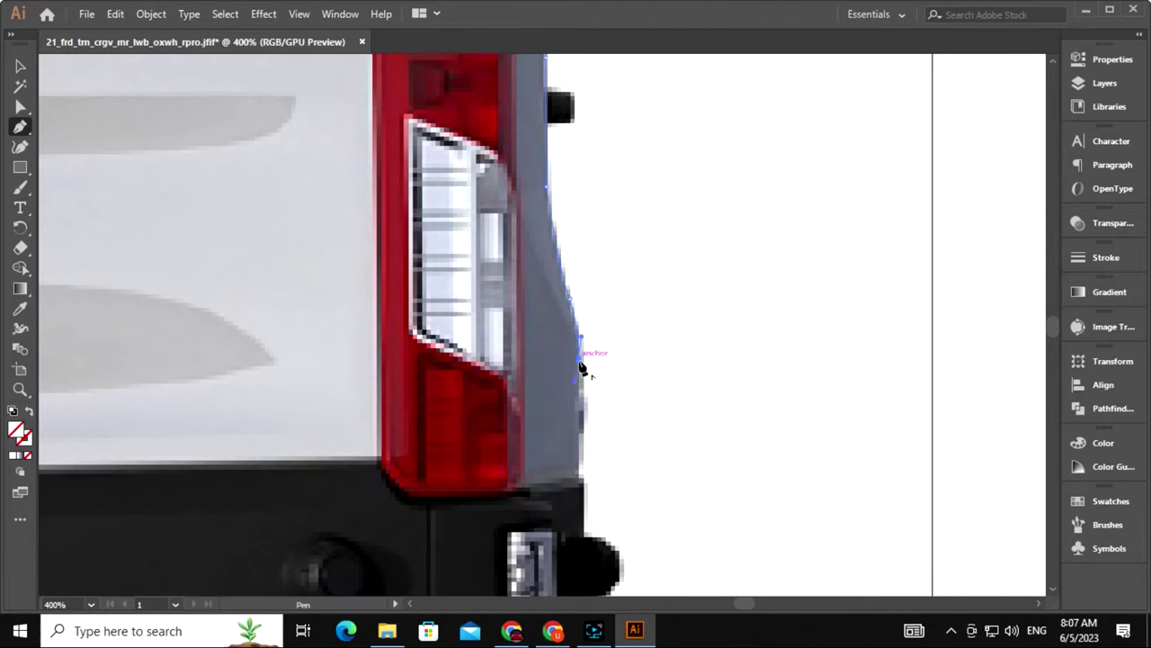
scroll(582, 359, down, 4)
mouse_move(586, 226)
mouse_down()
mouse_move(738, 270)
mouse_move(548, 477)
mouse_up()
click(681, 279)
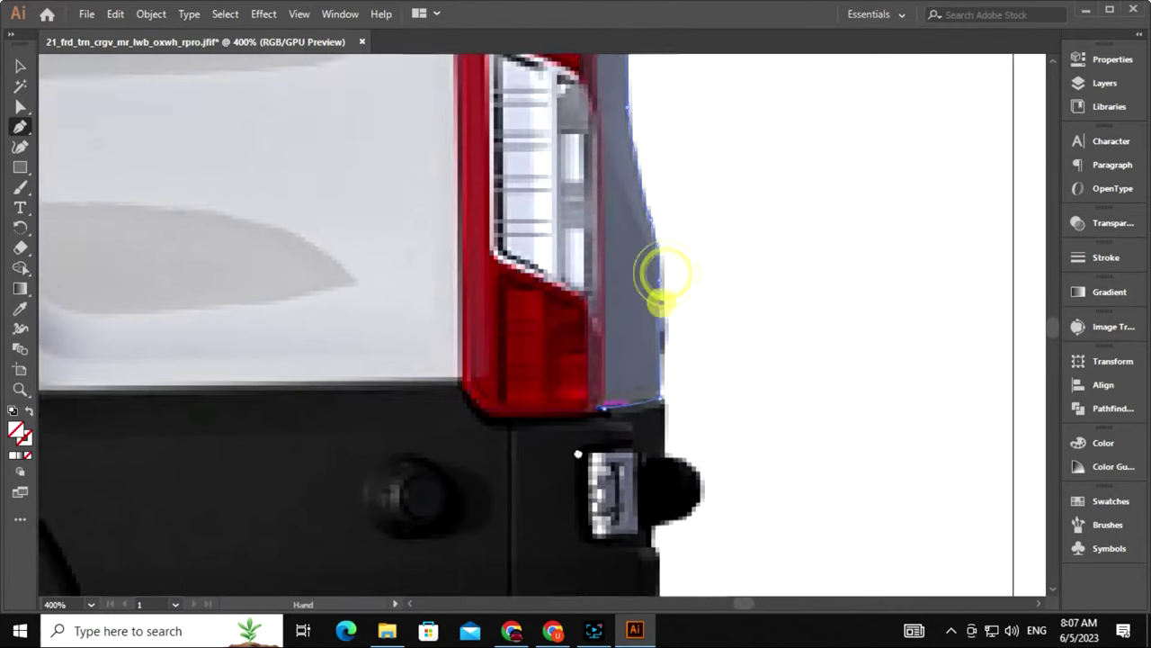
click(548, 472)
Outline the taillight's top corner and down its inner edge
drag(541, 286, 512, 502)
drag(477, 277, 447, 242)
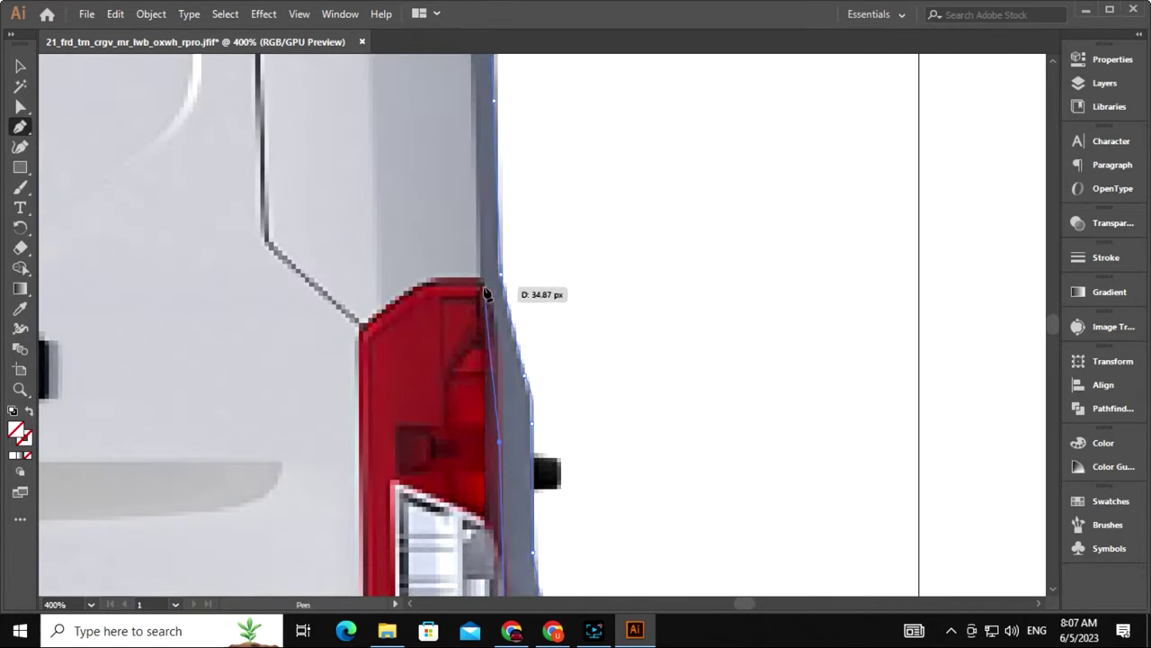
drag(432, 284, 640, 269)
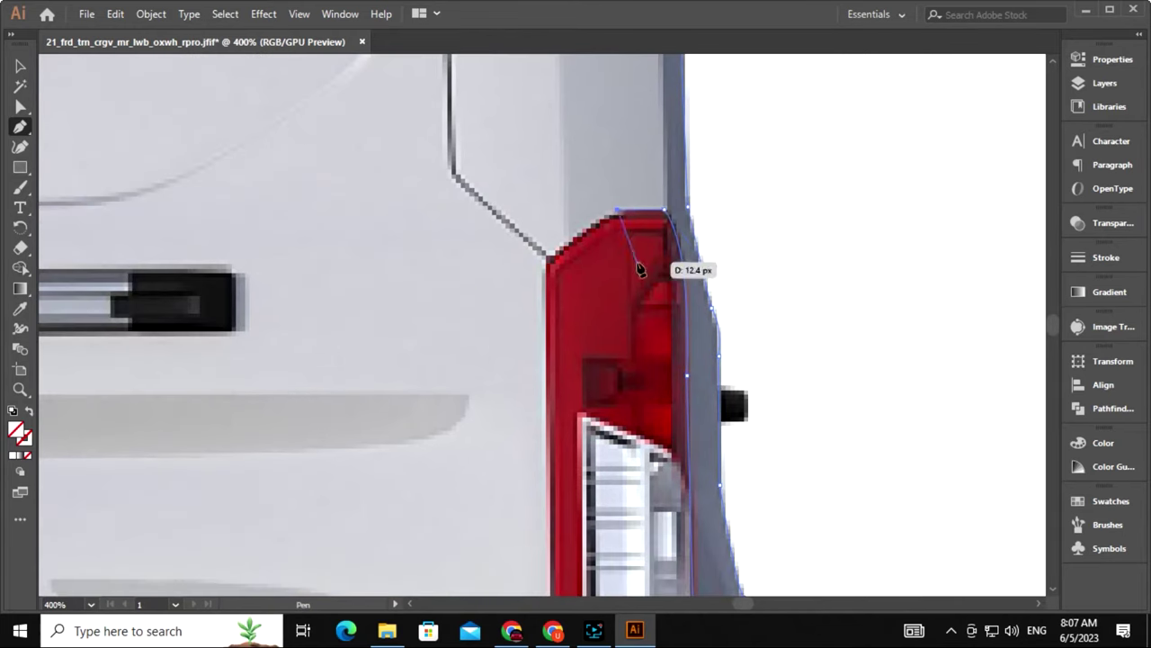
click(549, 263)
scroll(553, 273, down, 3)
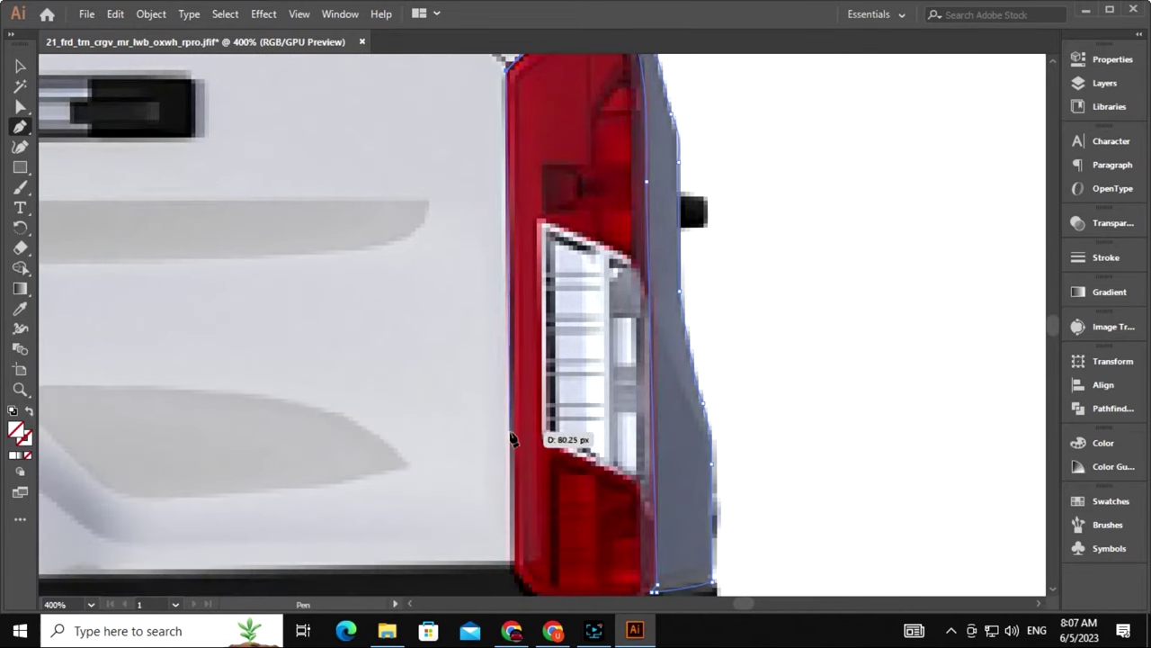
scroll(539, 432, down, 2)
click(517, 441)
scroll(517, 441, left, 3)
drag(253, 387, 225, 448)
Continue anchors along the lower body through the door seam, front wheel arch and front corner
key(ctrl+minus)
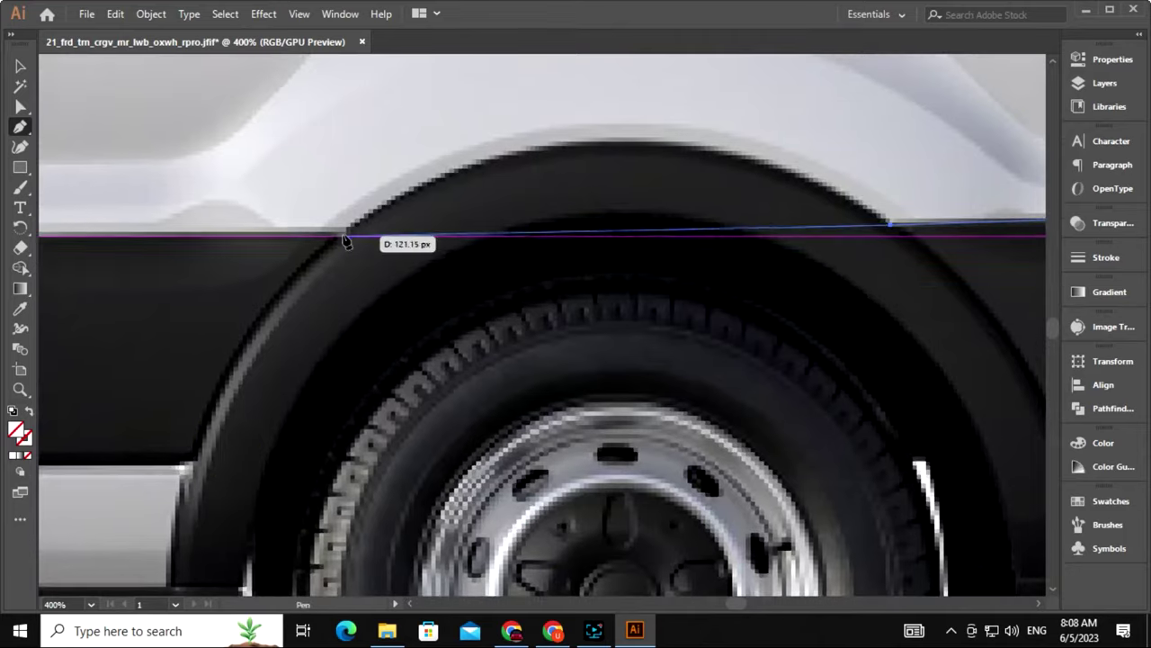
scroll(218, 244, left, 5)
click(154, 245)
scroll(367, 350, left, 5)
scroll(252, 380, left, 5)
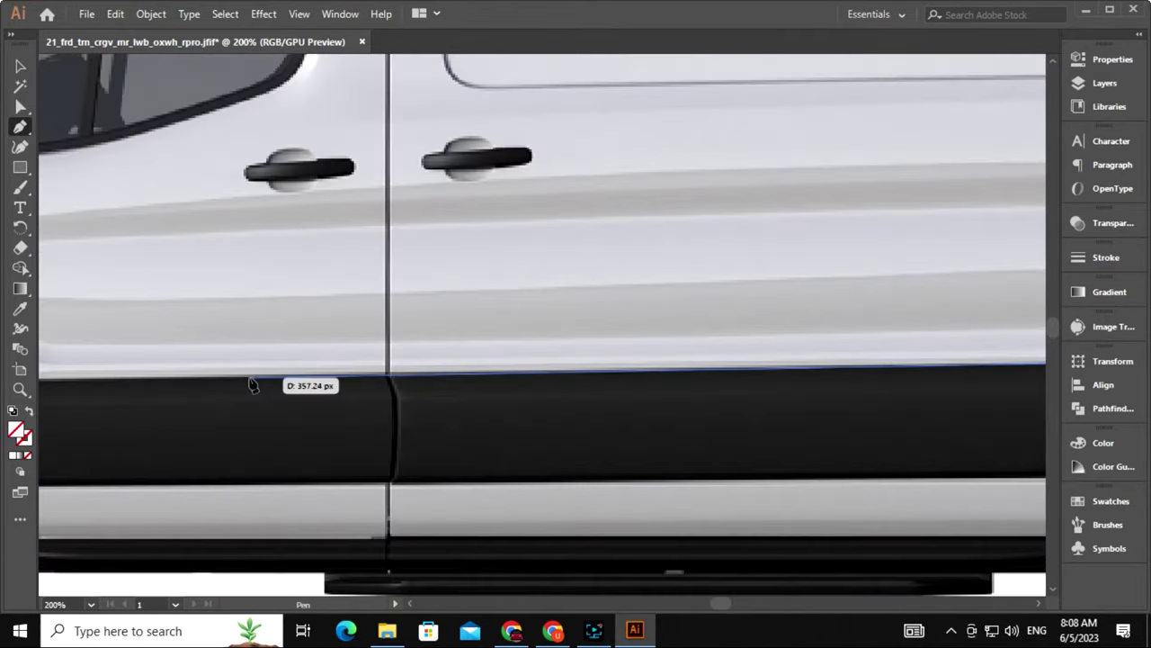
scroll(600, 404, left, 5)
scroll(570, 391, left, 5)
click(549, 371)
scroll(531, 378, left, 5)
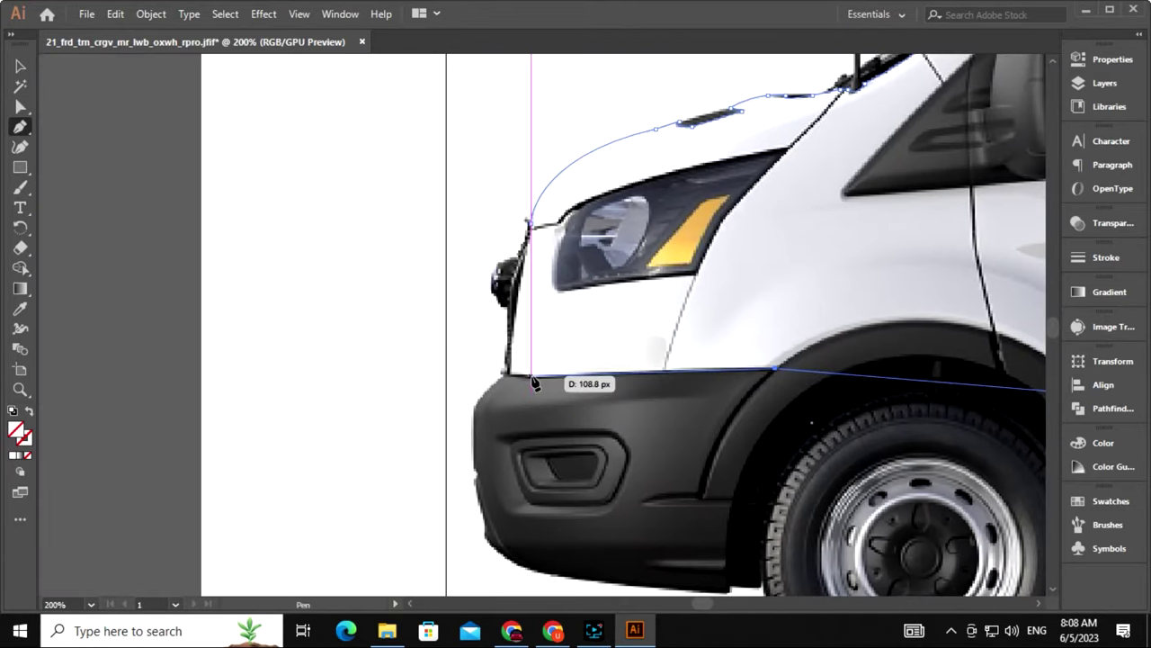
click(630, 399)
scroll(675, 432, right, 5)
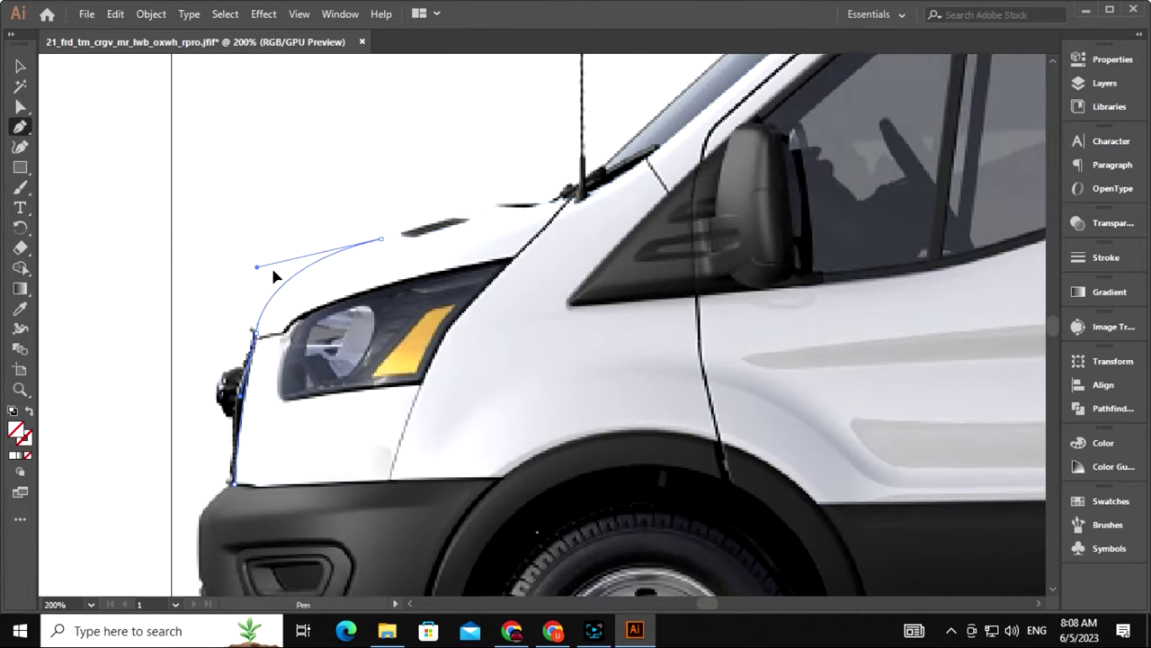
scroll(450, 342, down, 3)
scroll(450, 342, right, 3)
Bend the front and rear wheel-arch segments into curves with the Anchor Point tool
key(shift+c)
mouse_move(514, 326)
mouse_down()
mouse_move(542, 276)
mouse_move(576, 254)
mouse_up()
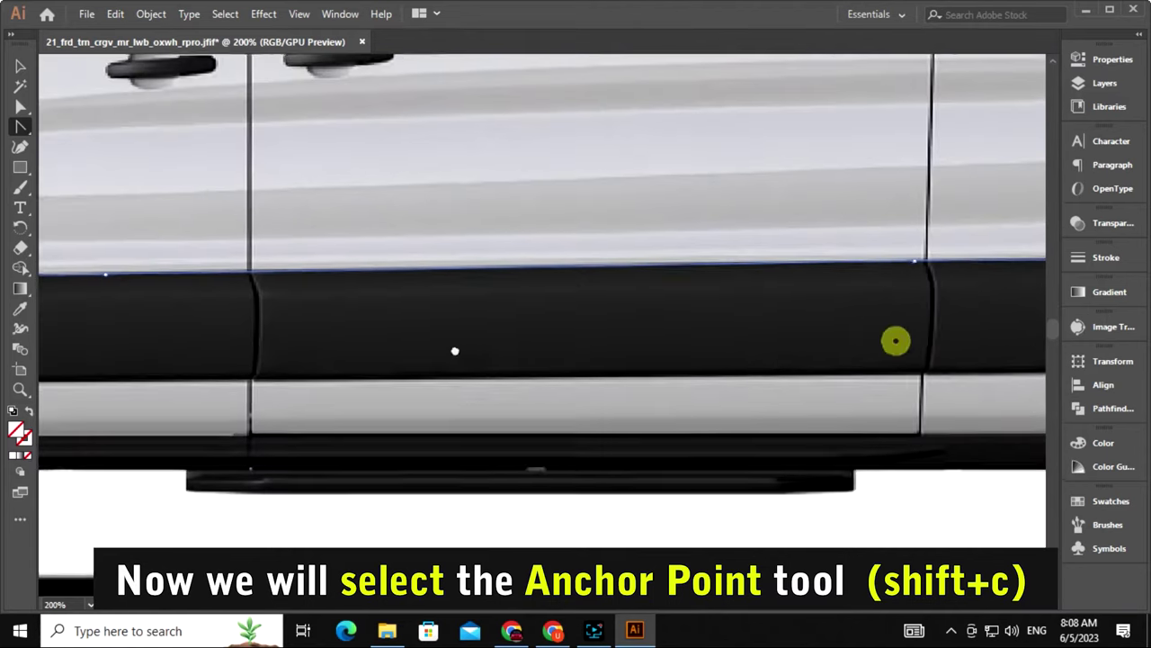
drag(894, 339, 686, 388)
drag(425, 399, 287, 447)
drag(487, 314, 418, 259)
drag(522, 253, 540, 248)
key(ctrl+minus)
key(ctrl+minus)
key(ctrl+minus)
key(ctrl+minus)
key(ctrl+minus)
key(ctrl+minus)
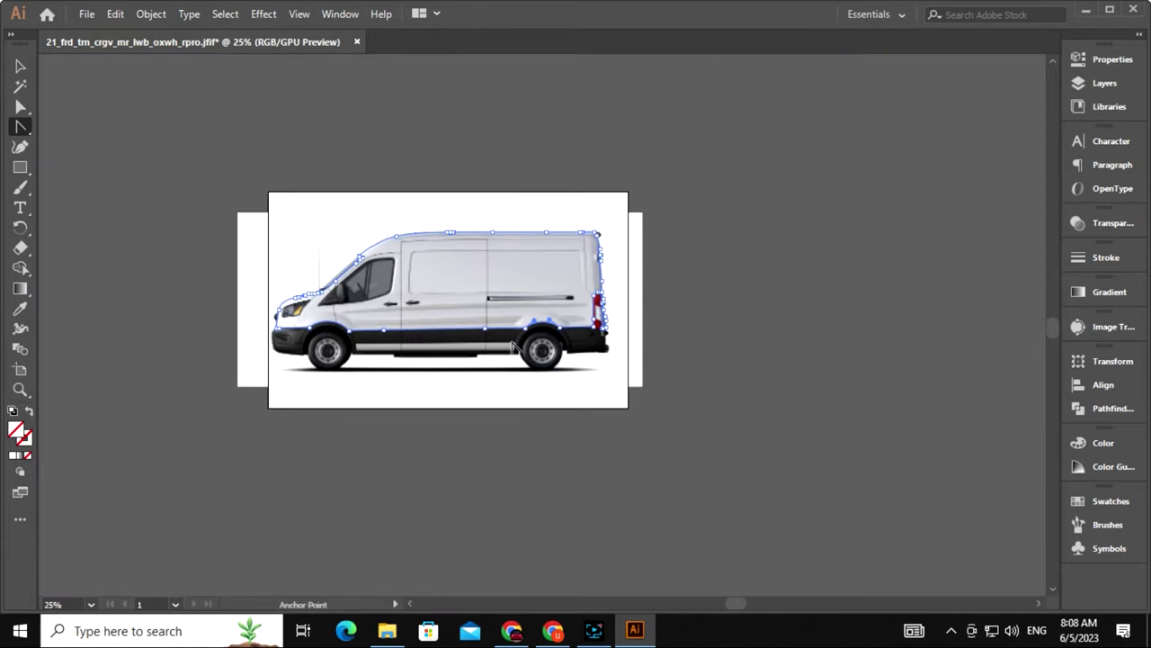
Fill the traced body outline with purple to check its shape
key(ctrl+plus)
click(13, 455)
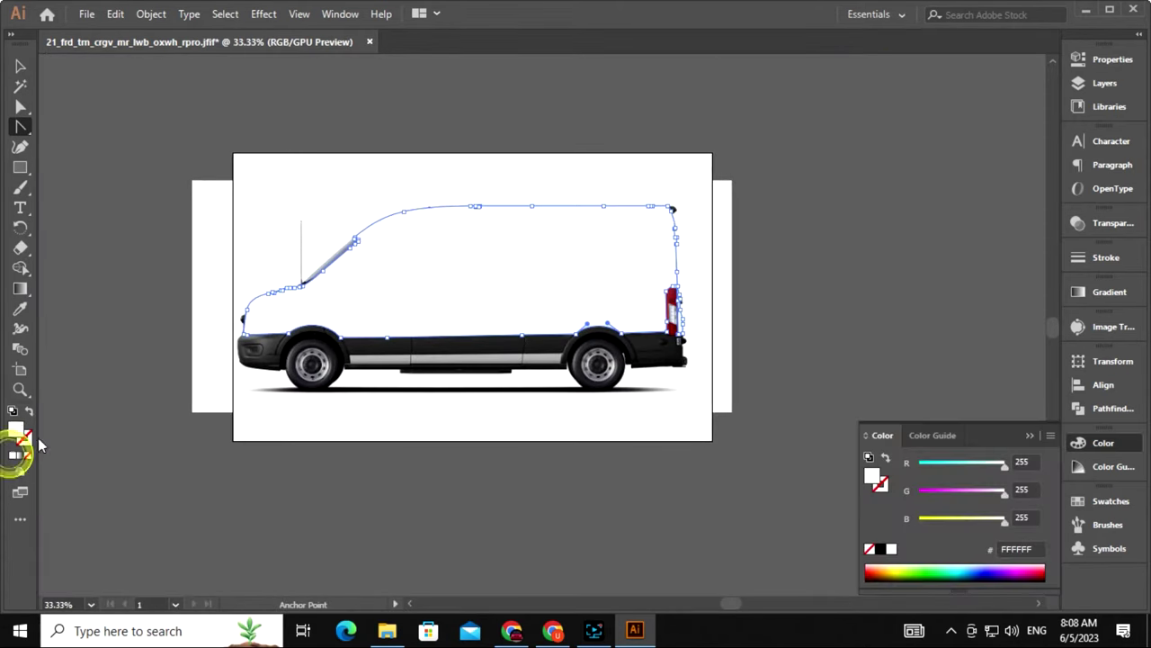
double_click(16, 430)
click(566, 214)
click(753, 216)
click(20, 66)
click(347, 399)
Pen-trace a closed path around the silver strip below the doors
key(ctrl+1)
drag(340, 412, 589, 247)
key(ctrl+plus)
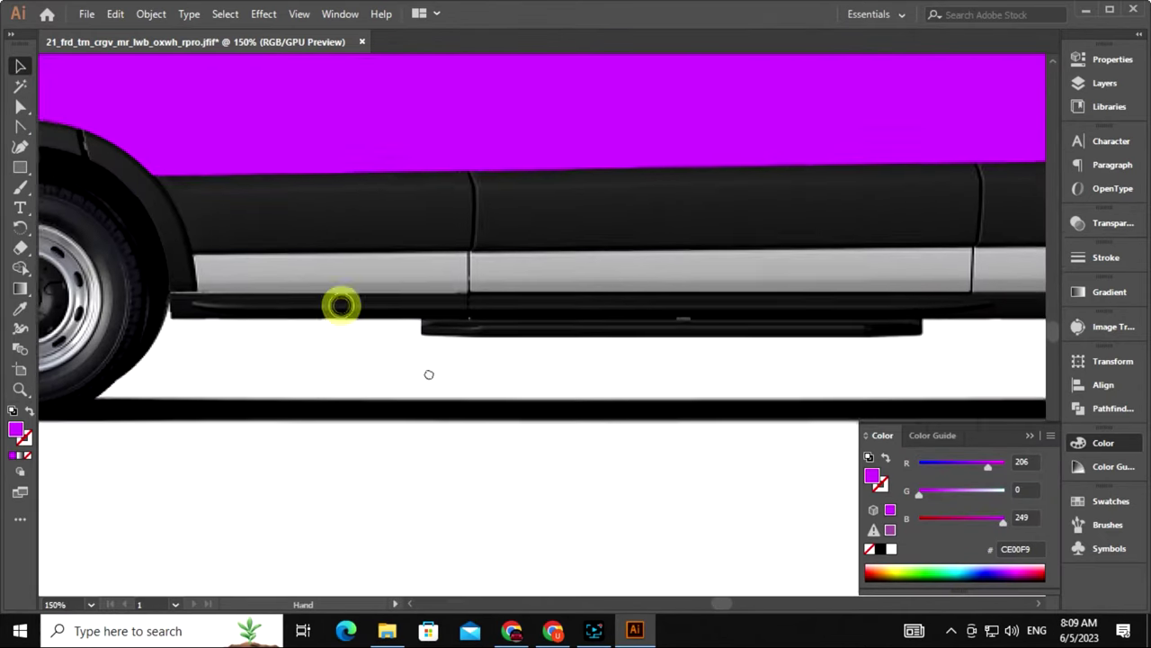
key(p)
click(202, 265)
drag(671, 293, 391, 330)
click(878, 291)
click(871, 337)
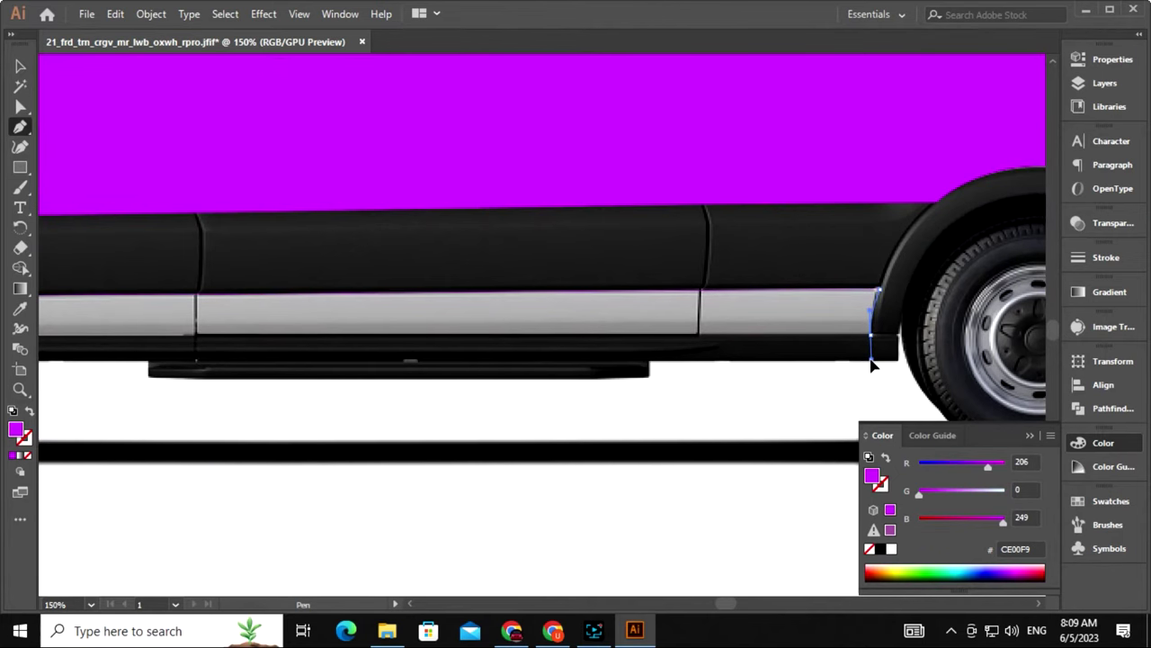
scroll(539, 324, left, 5)
click(160, 301)
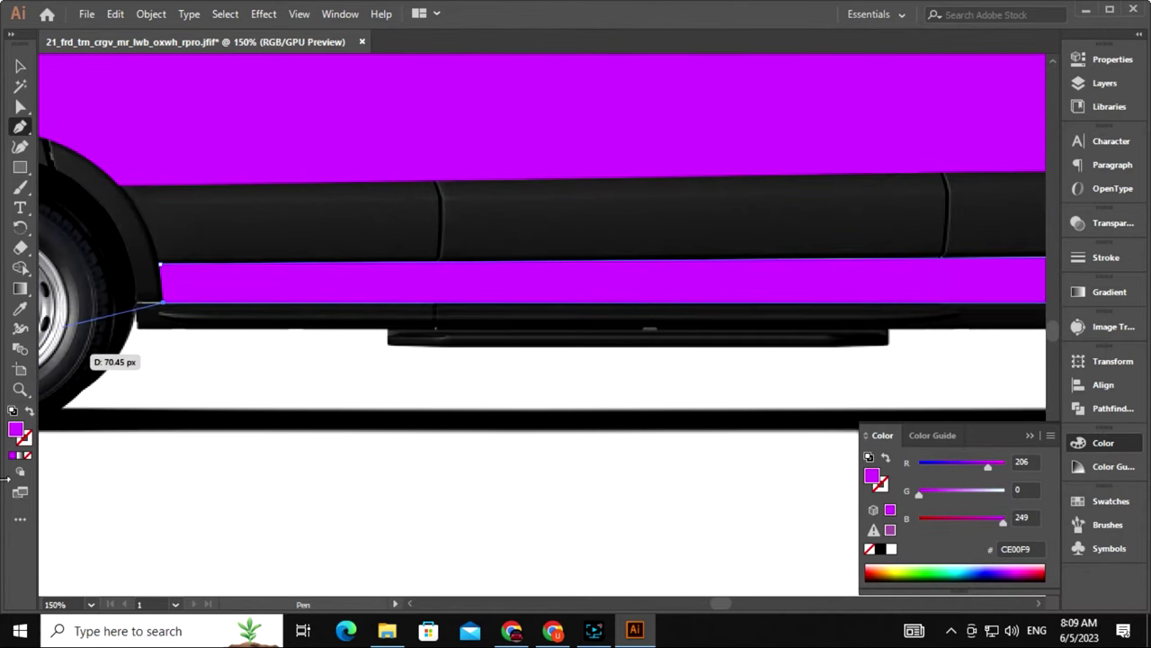
key(slash)
click(159, 266)
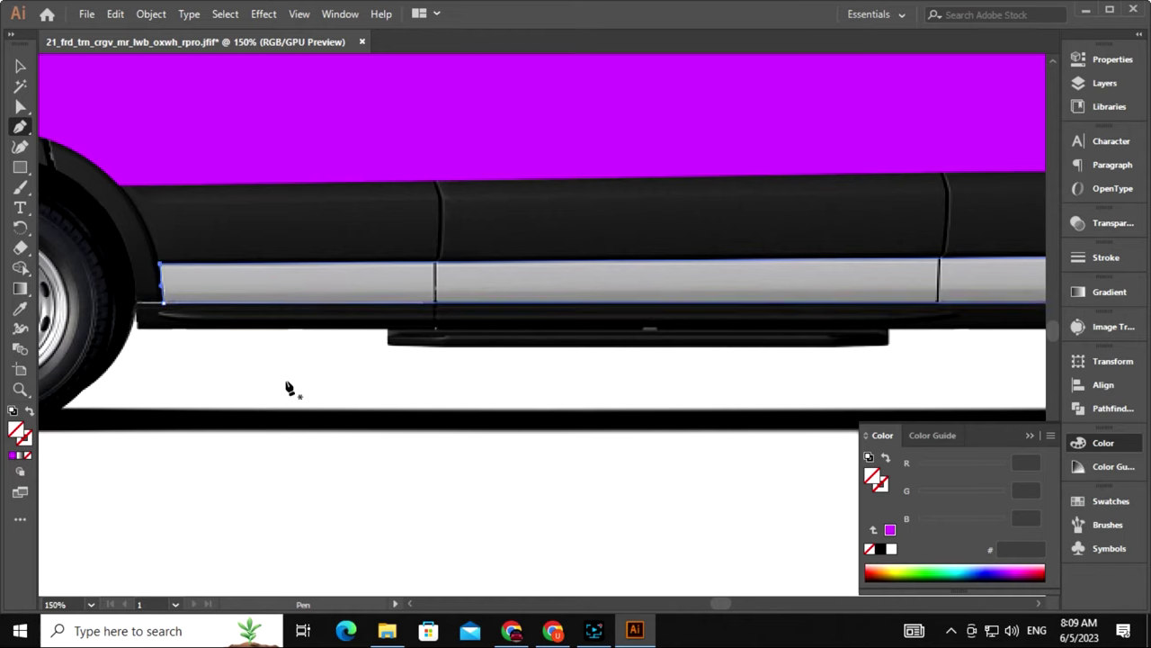
Fill the strip path with the sampled magenta to verify it
key(i)
click(298, 171)
key(v)
key(ctrl+0)
click(578, 437)
Set the fills of both the strip and the body outline to None
key(Delete)
click(542, 450)
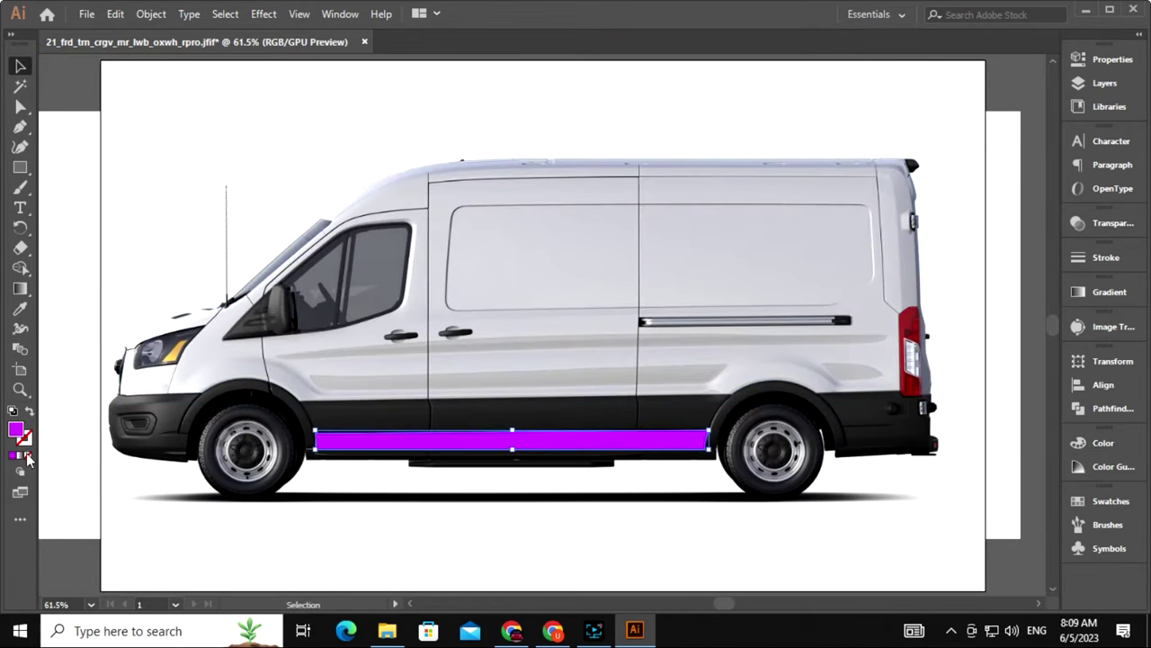
click(27, 456)
click(378, 528)
click(435, 443)
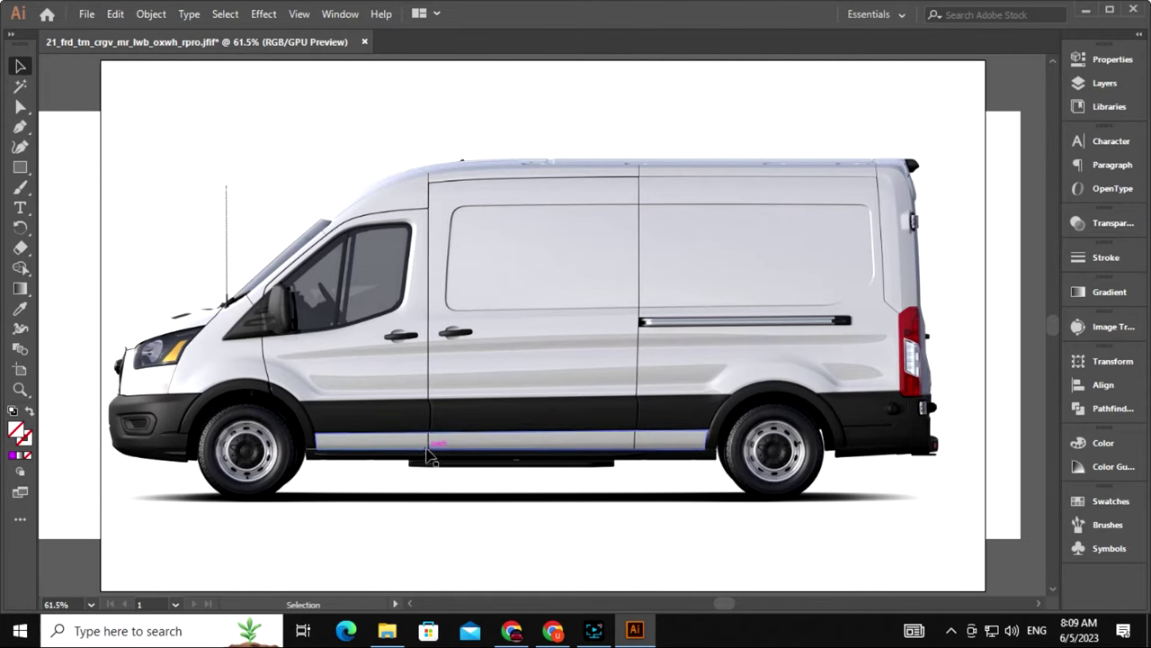
click(589, 403)
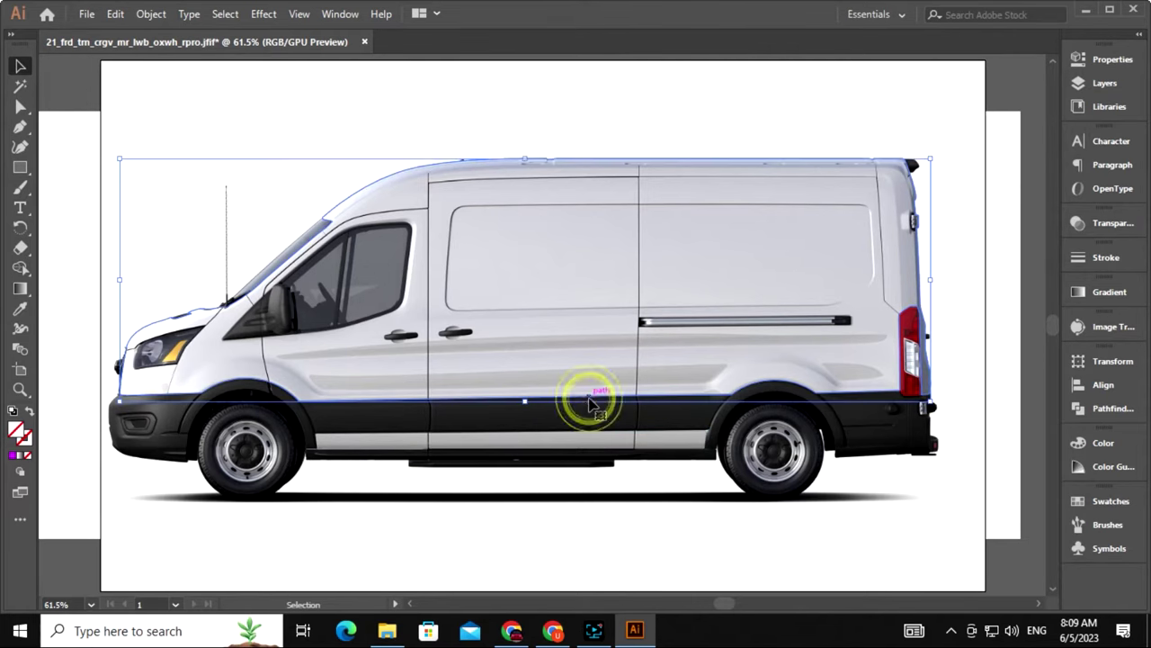
click(15, 455)
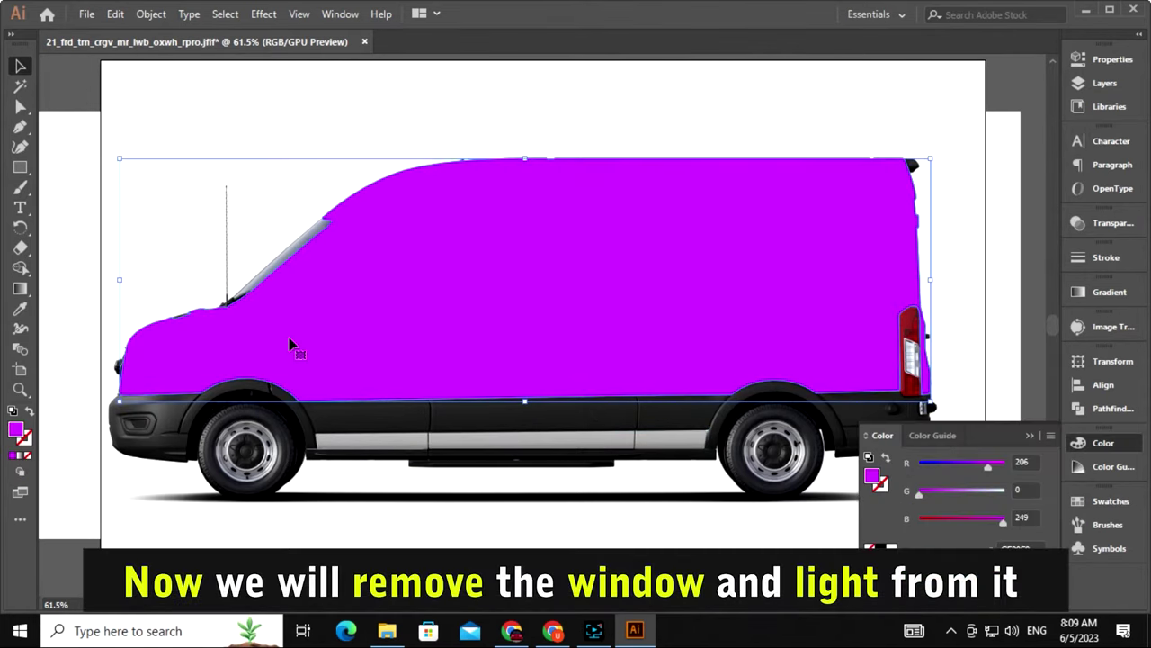
click(27, 456)
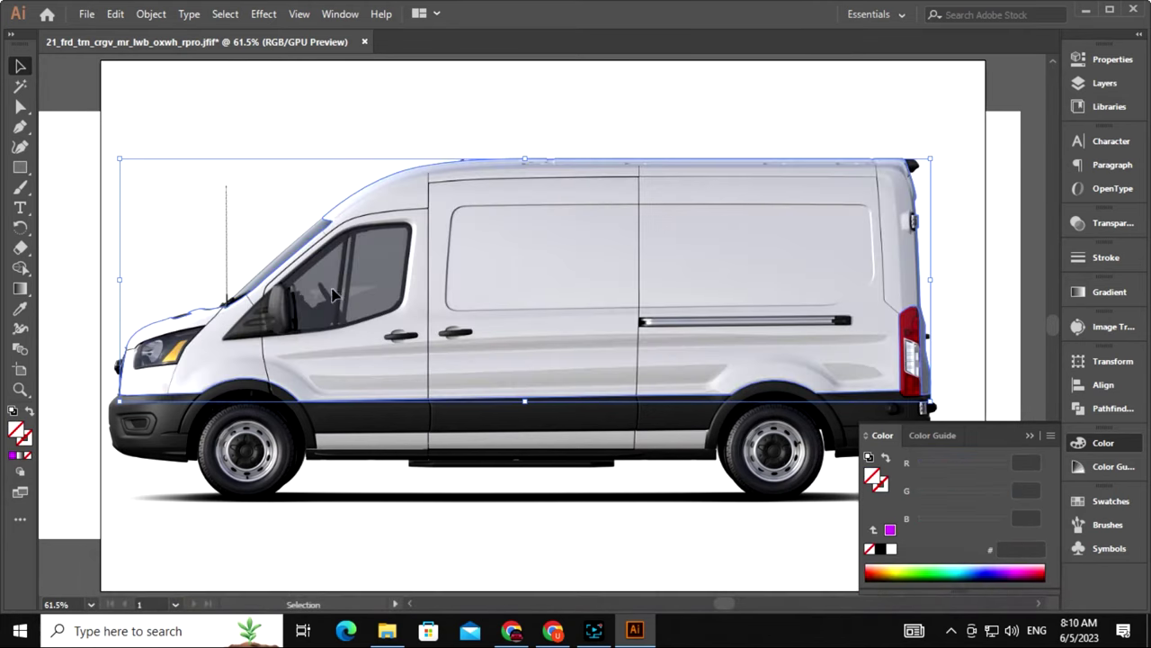
Zoom in and trace the front side window's front and top edges with anchor points
key(a)
key(ctrl+1)
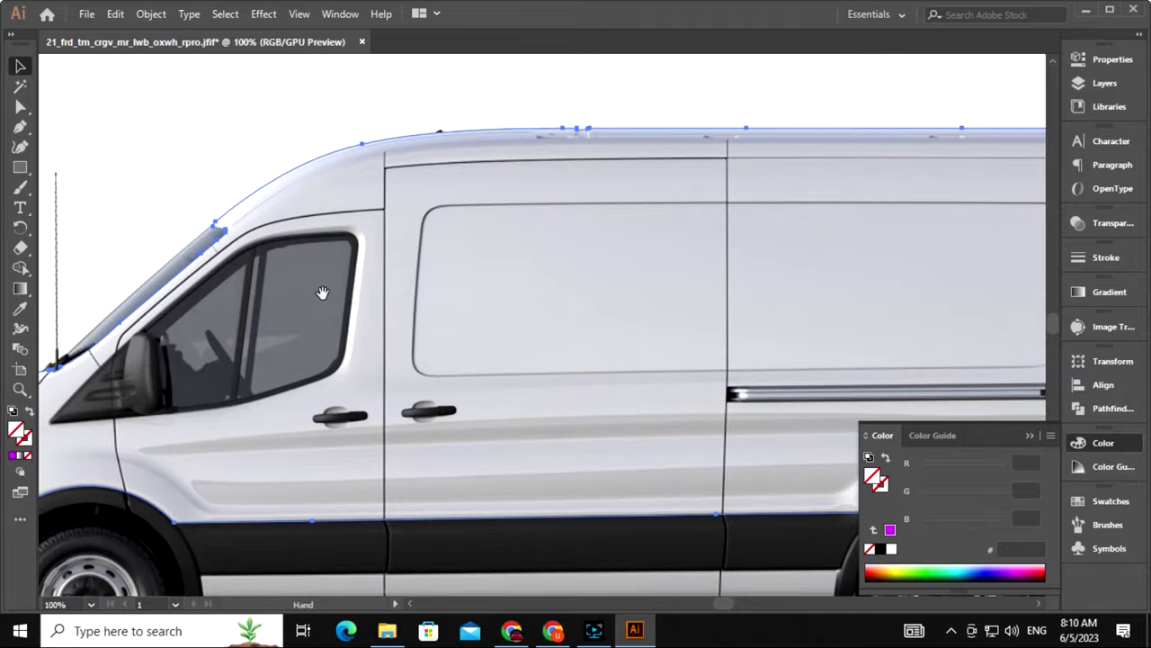
drag(324, 299, 582, 286)
key(ctrl+plus)
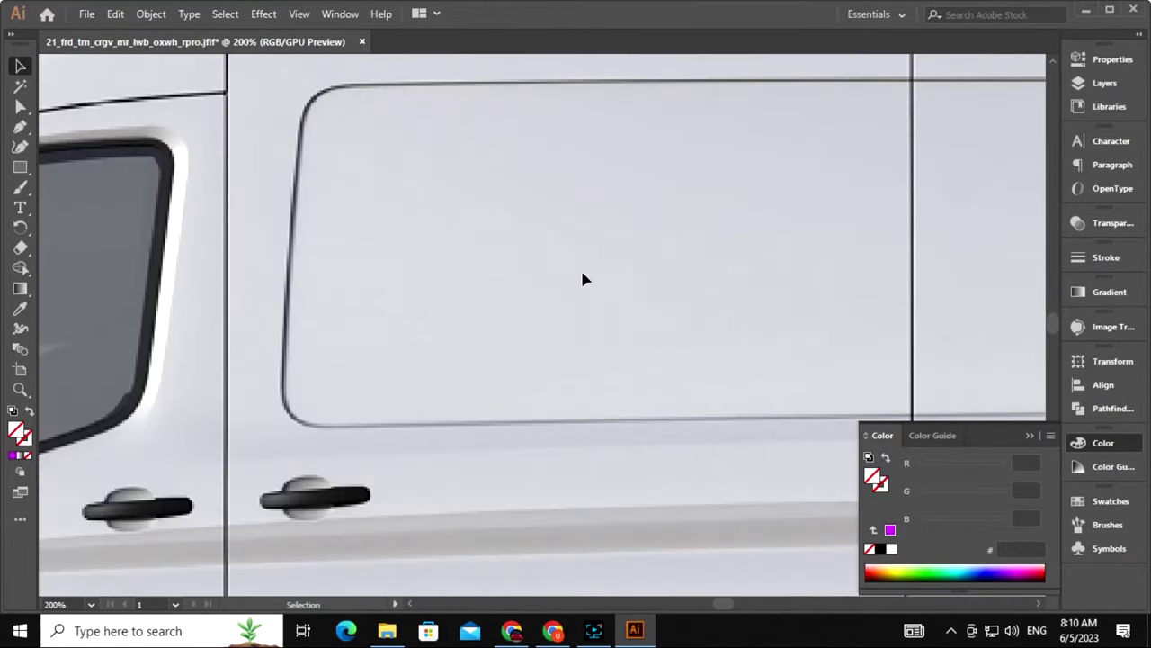
drag(439, 318, 681, 372)
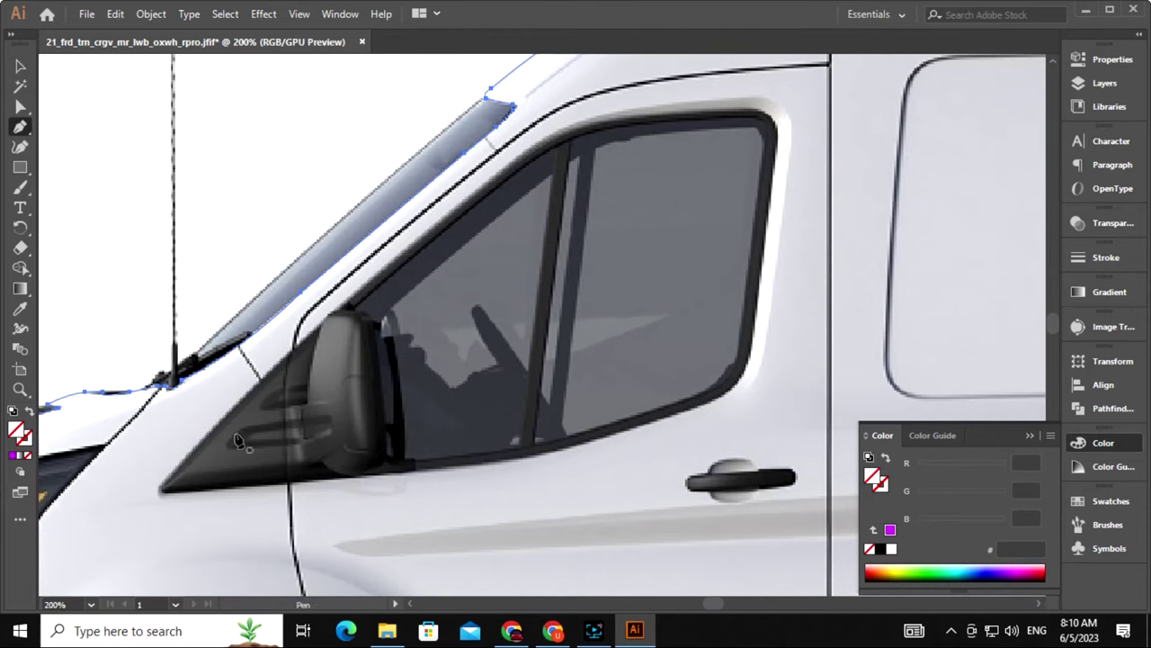
click(169, 476)
click(372, 280)
drag(481, 205, 355, 349)
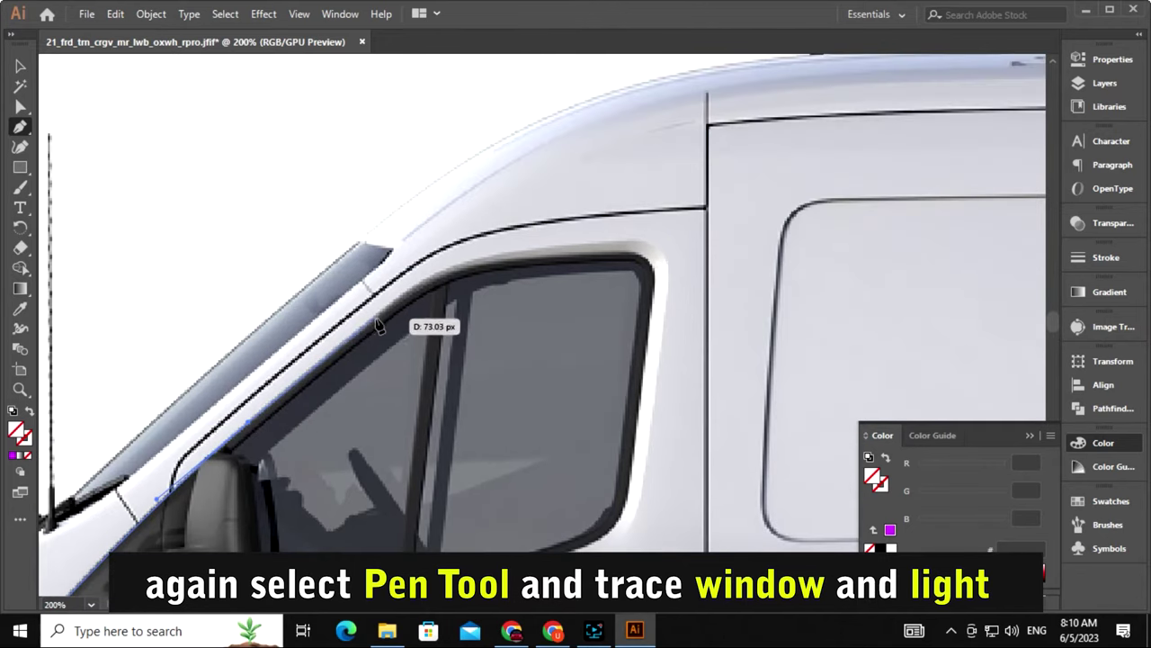
drag(517, 262, 594, 265)
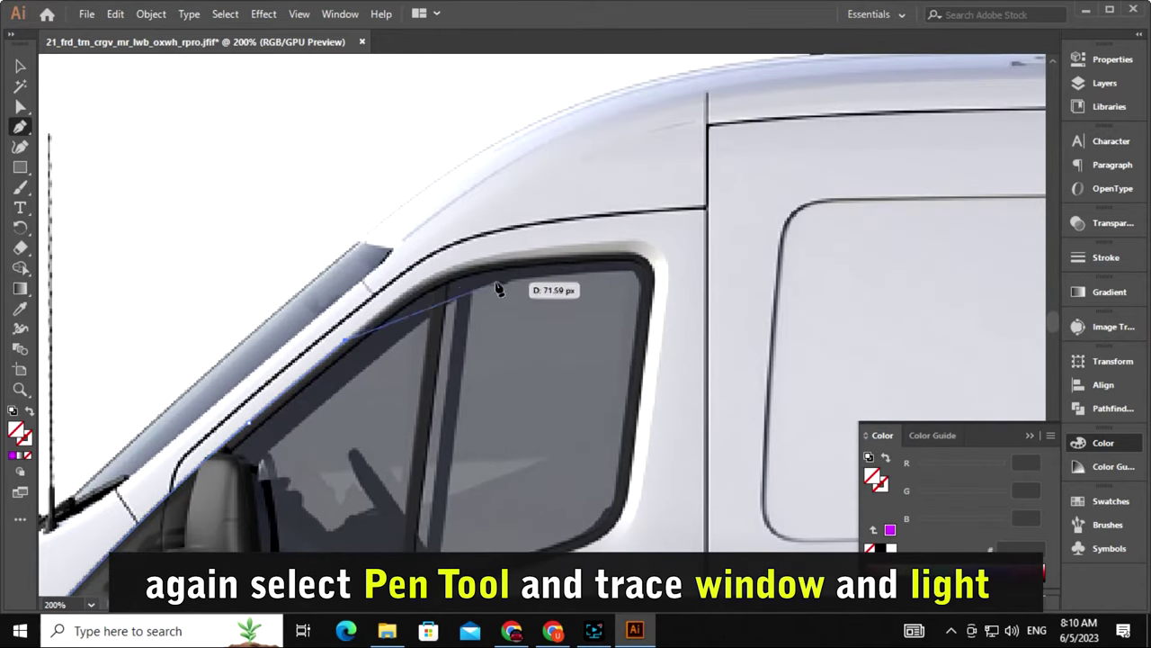
click(650, 278)
Trace the window's right and lower edges and close the outline path
scroll(643, 297, down, 3)
click(635, 312)
click(568, 385)
scroll(571, 378, down, 3)
scroll(570, 378, left, 4)
drag(674, 240, 681, 246)
drag(426, 281, 290, 281)
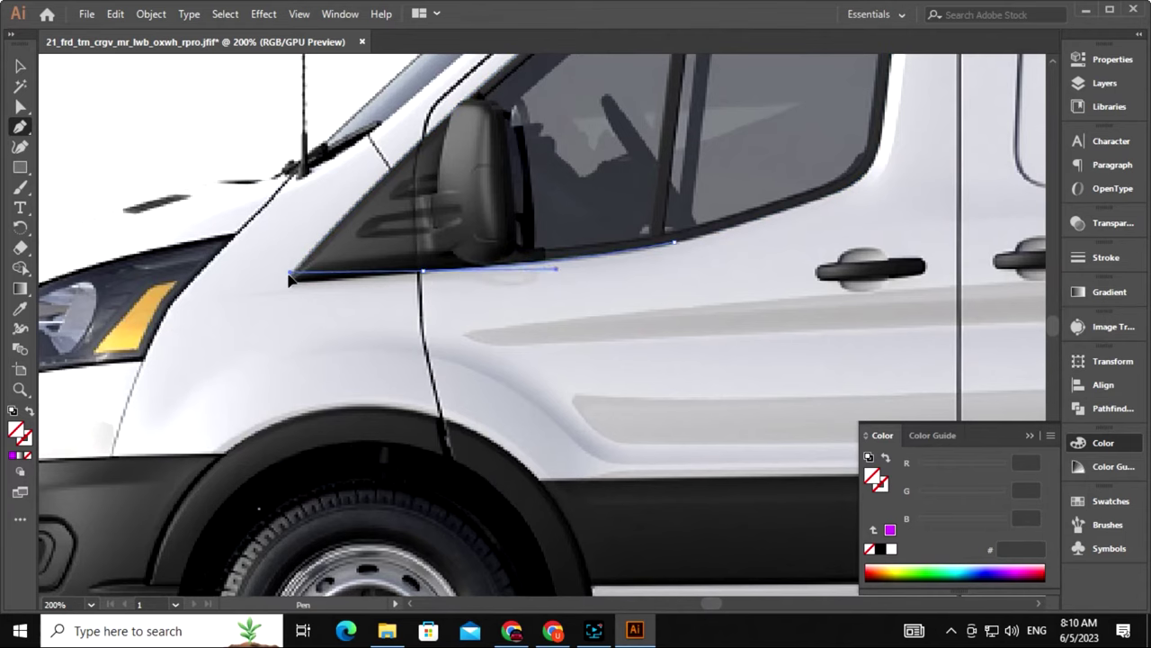
drag(426, 279, 304, 286)
click(304, 269)
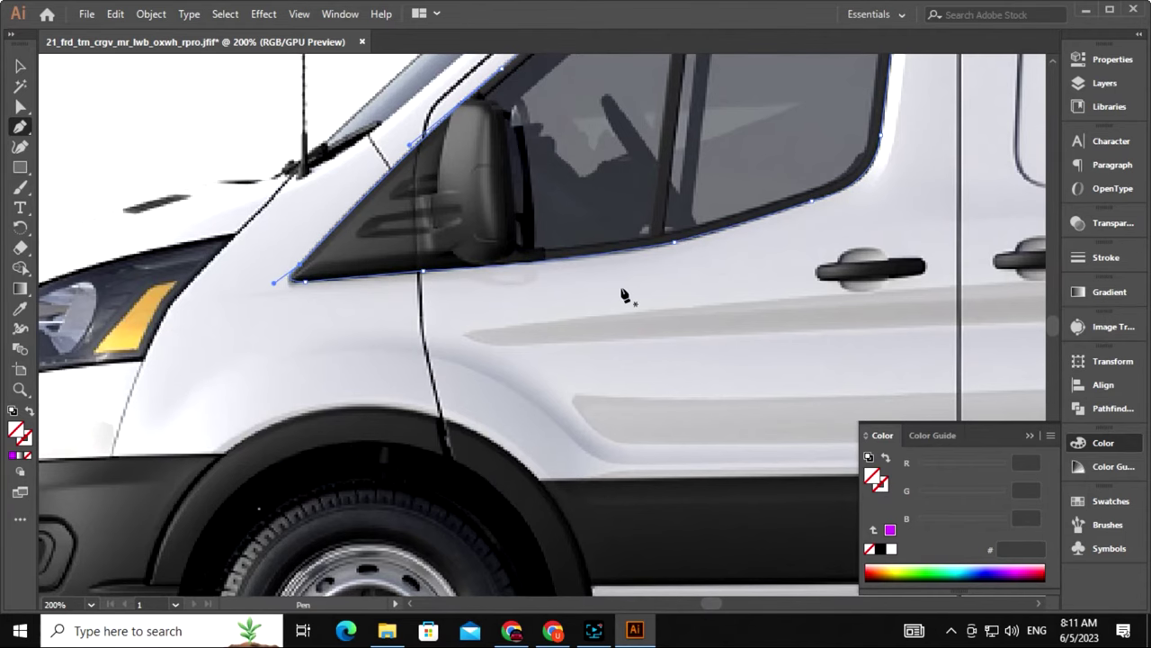
Fill the window shape cyan 00FFFF and set its opacity to 50%
key(ctrl+minus)
key(ctrl+minus)
key(ctrl+minus)
text(00FFFF)
key(Return)
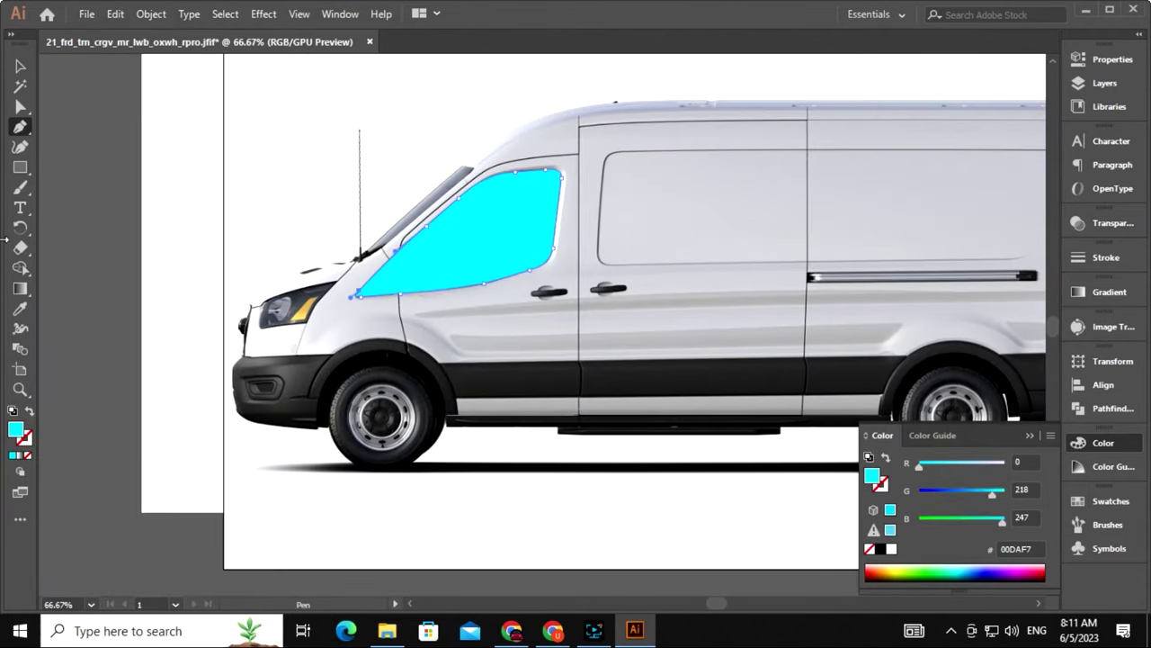
key(v)
click(1112, 224)
text(50)
key(Return)
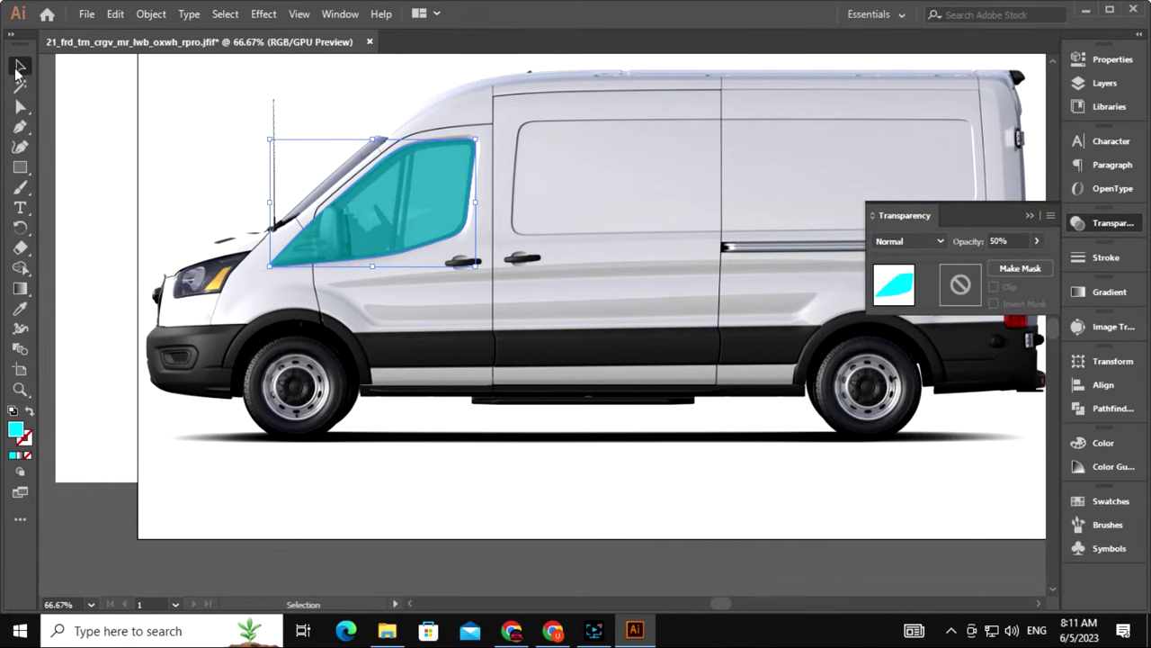
Zoom in and trace a closed, unfilled outline around the headlight with the Pen tool
click(566, 480)
scroll(566, 480, left, 5)
key(ctrl+plus)
key(ctrl+plus)
key(ctrl+plus)
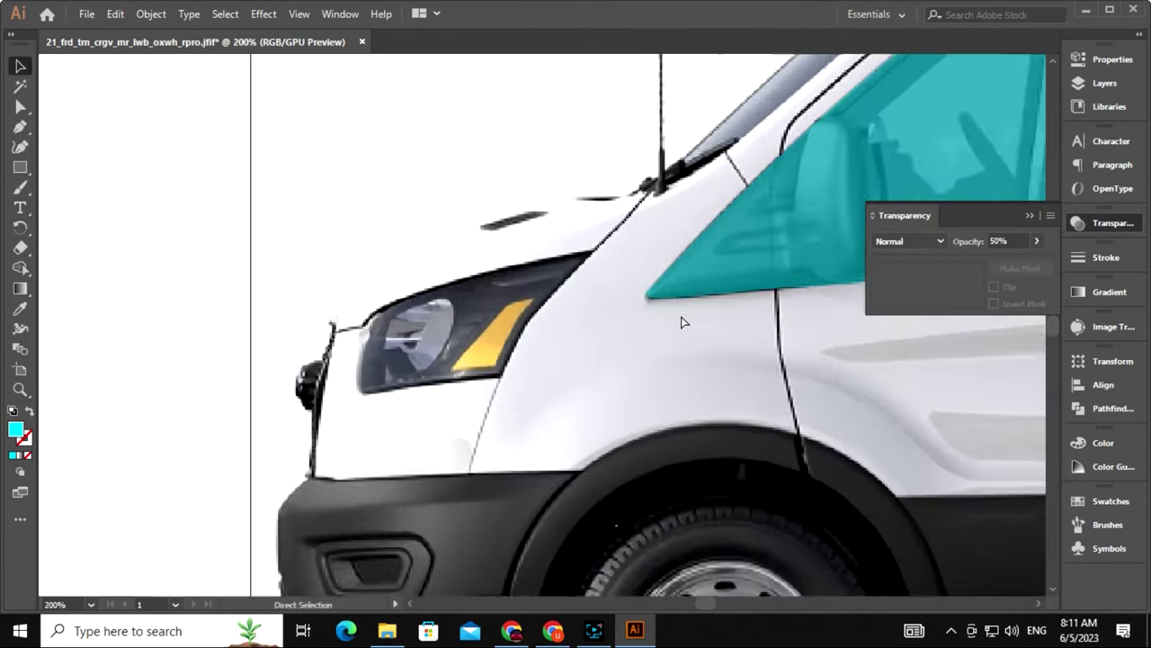
key(ctrl+plus)
key(p)
drag(268, 412, 284, 349)
click(28, 455)
click(304, 301)
mouse_move(617, 215)
mouse_down()
mouse_move(495, 232)
mouse_move(428, 310)
mouse_up()
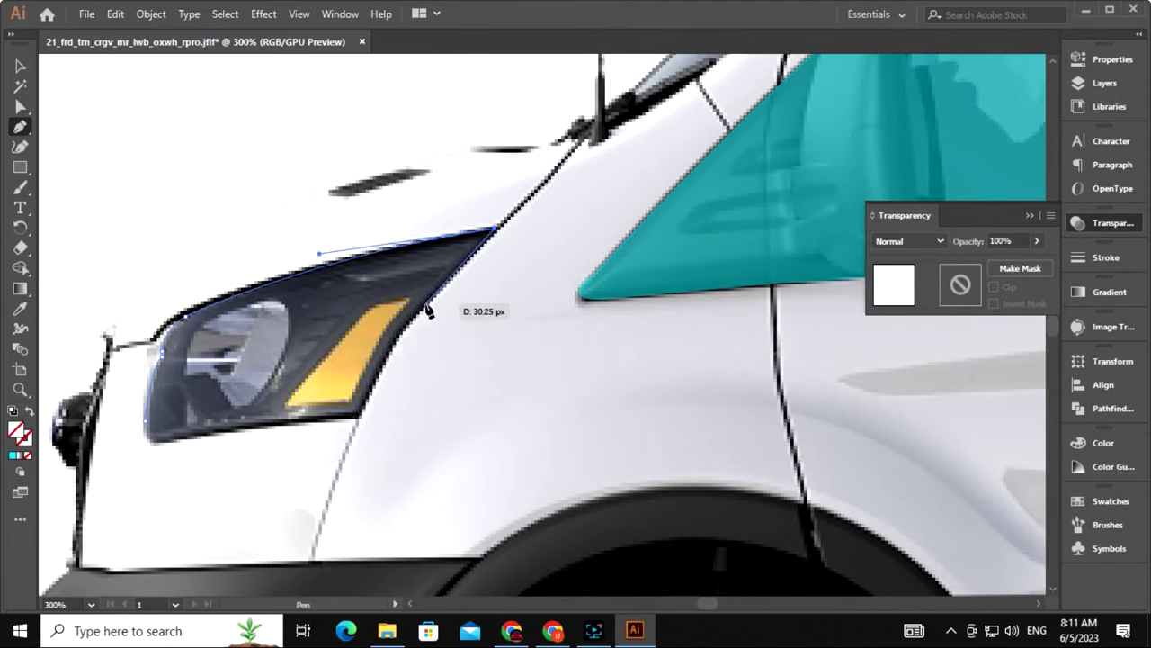
drag(361, 414, 444, 375)
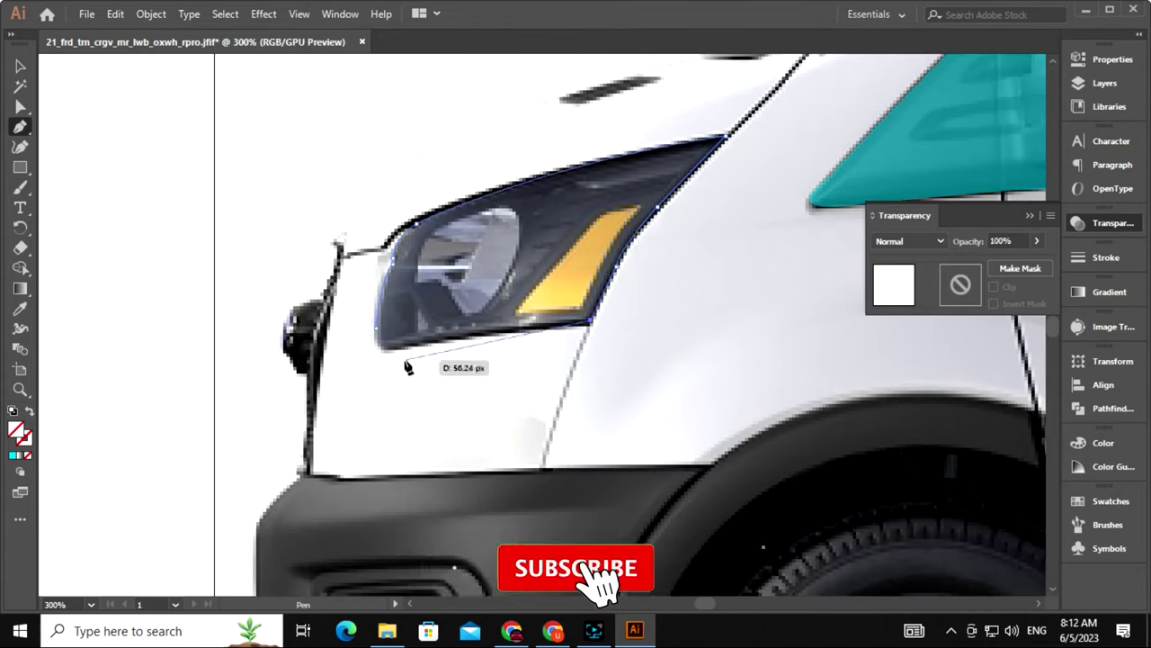
click(377, 345)
Copy the window's cyan 50% opacity style onto the headlight with the Eyedropper
drag(536, 356, 482, 360)
key(v)
key(i)
click(873, 157)
key(ctrl+minus)
key(ctrl+minus)
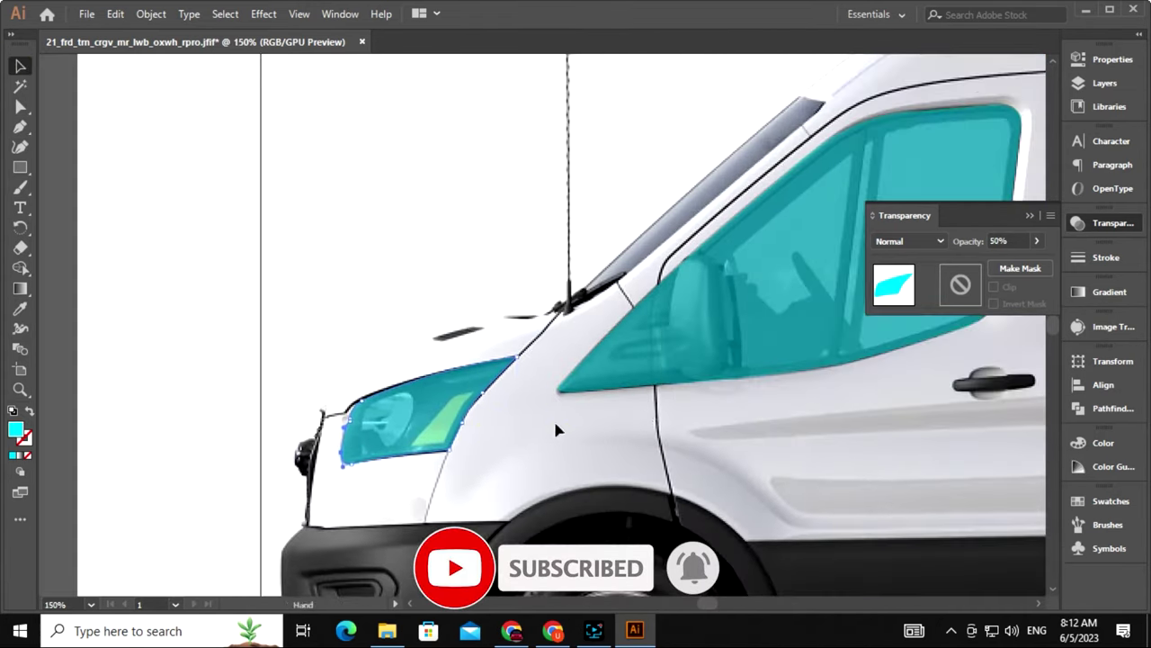
key(ctrl+plus)
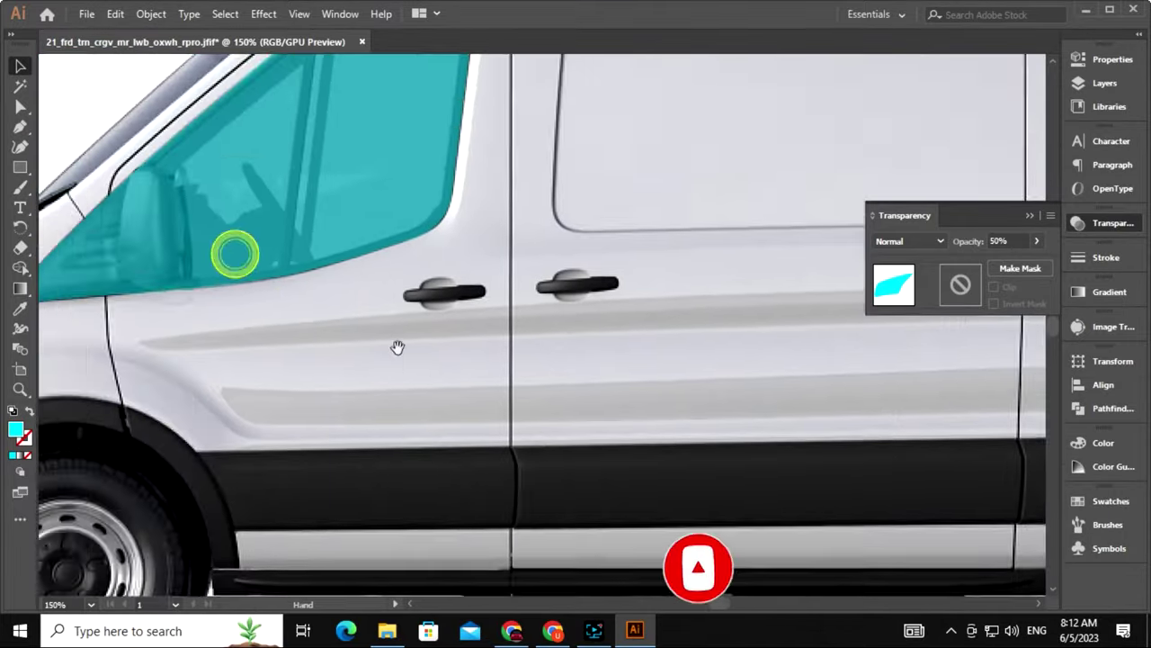
drag(556, 431, 397, 347)
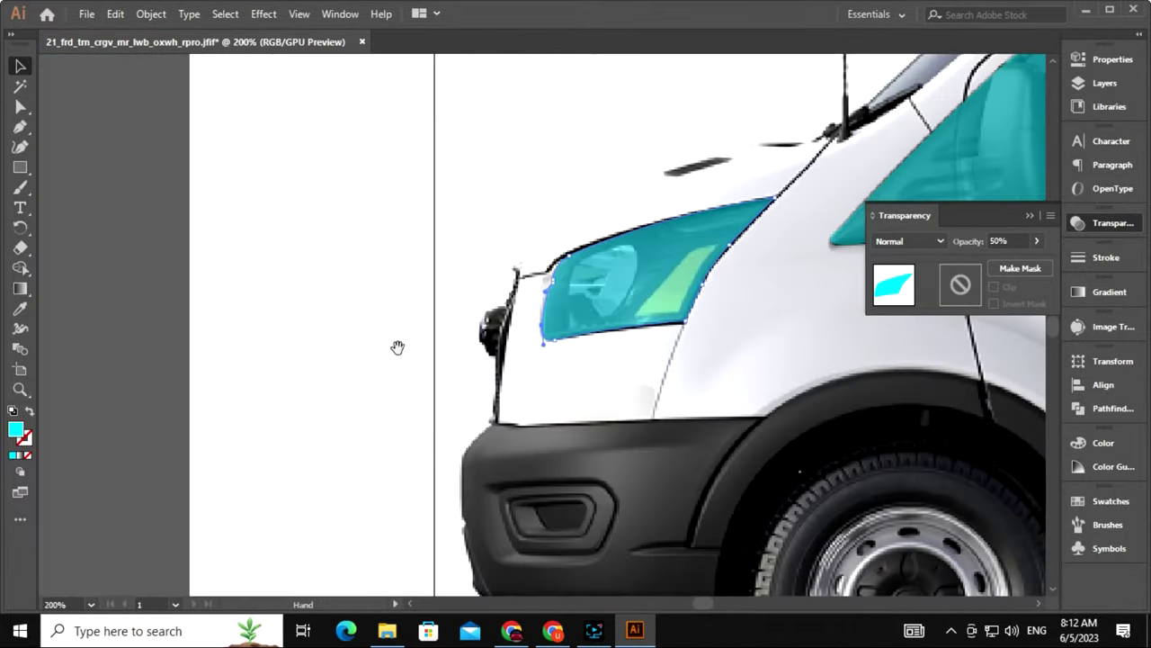
drag(609, 411, 530, 411)
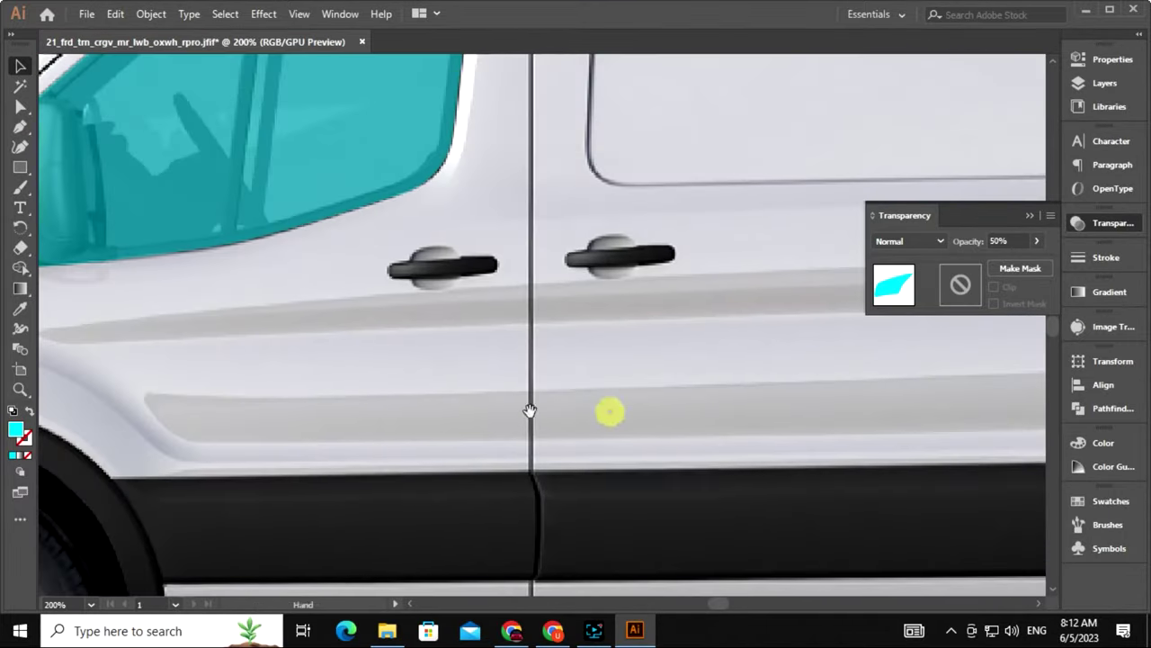
Trace the front door handle outline with the Pen tool
key(p)
key(ctrl+shift+a)
click(398, 268)
drag(425, 267, 399, 283)
drag(492, 260, 495, 282)
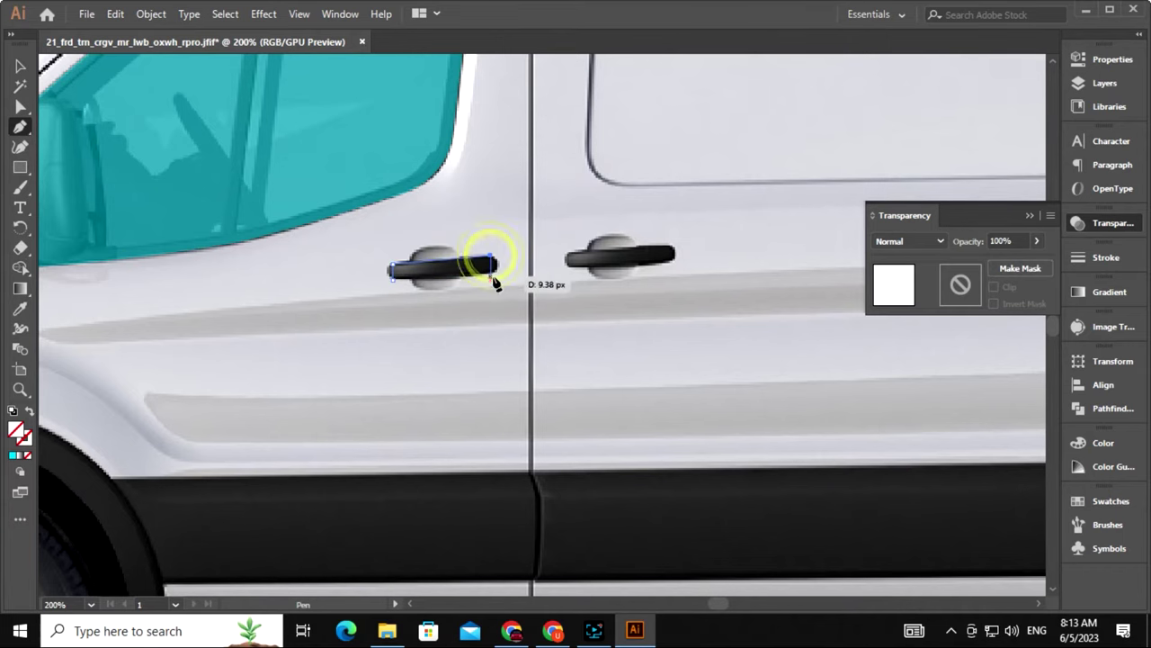
drag(416, 290, 412, 289)
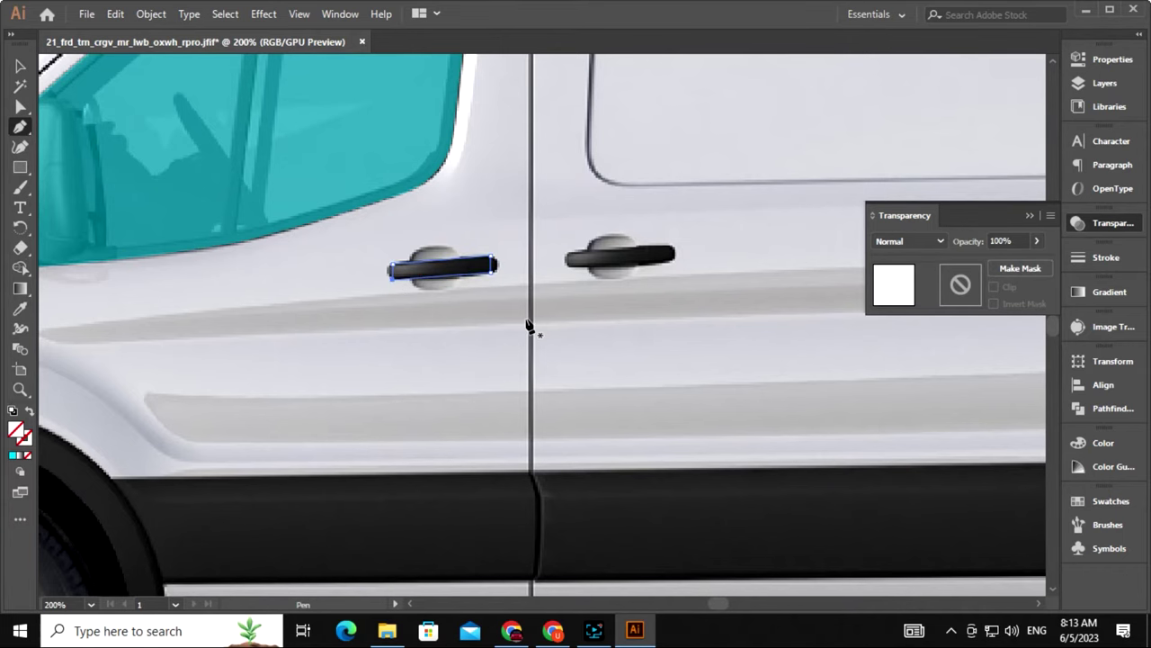
key(ctrl+plus)
click(639, 300)
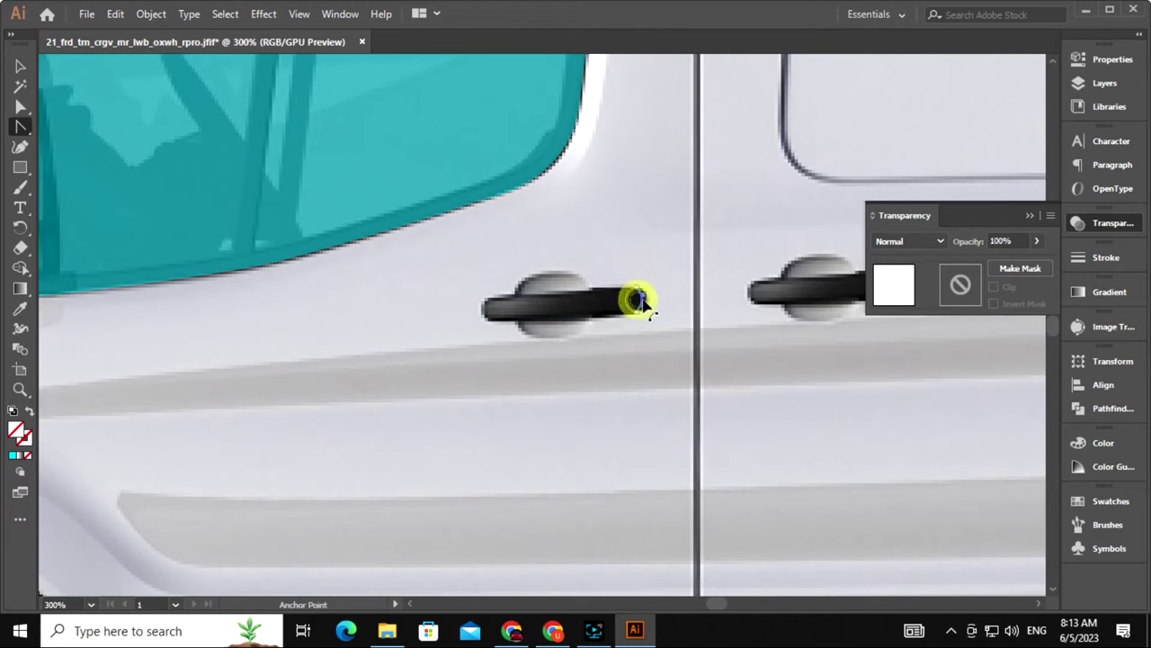
Copy the handle onto the second door's handle and give both the window's cyan 50% style
key(v)
mouse_move(599, 321)
mouse_down()
mouse_move(343, 352)
mouse_move(559, 342)
mouse_up()
click(414, 383)
click(306, 337)
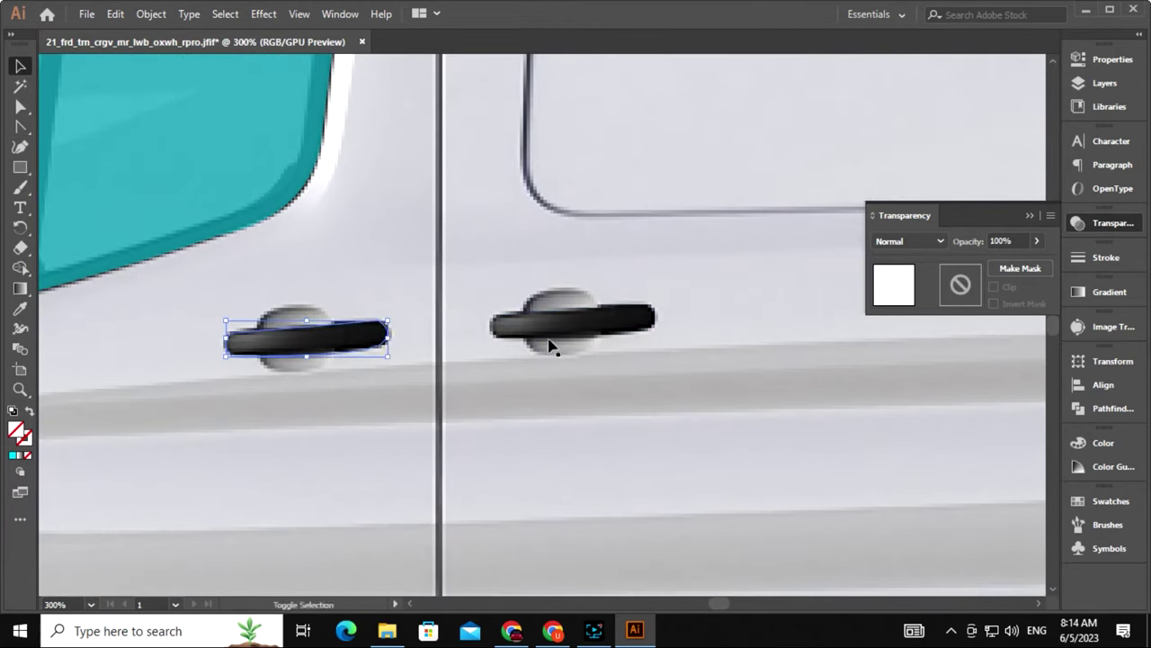
shift+click(550, 341)
key(i)
click(227, 150)
Tilt the second handle to match its door and zoom out to the whole van
key(v)
click(621, 378)
click(625, 324)
drag(655, 338, 664, 345)
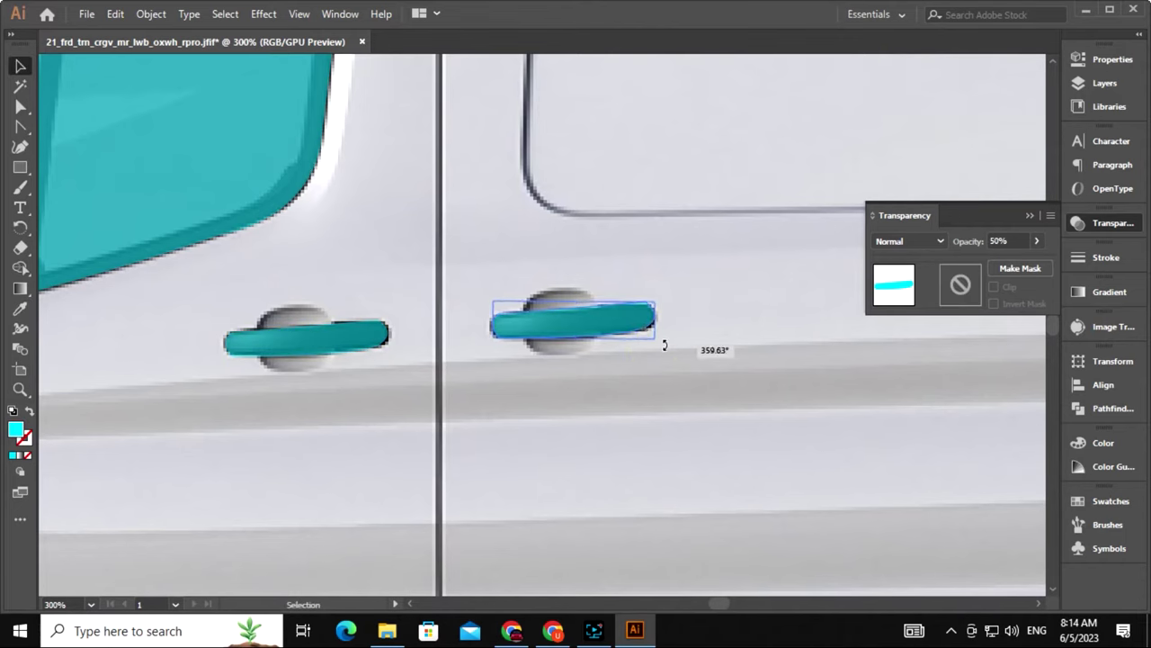
click(668, 387)
key(ctrl+0)
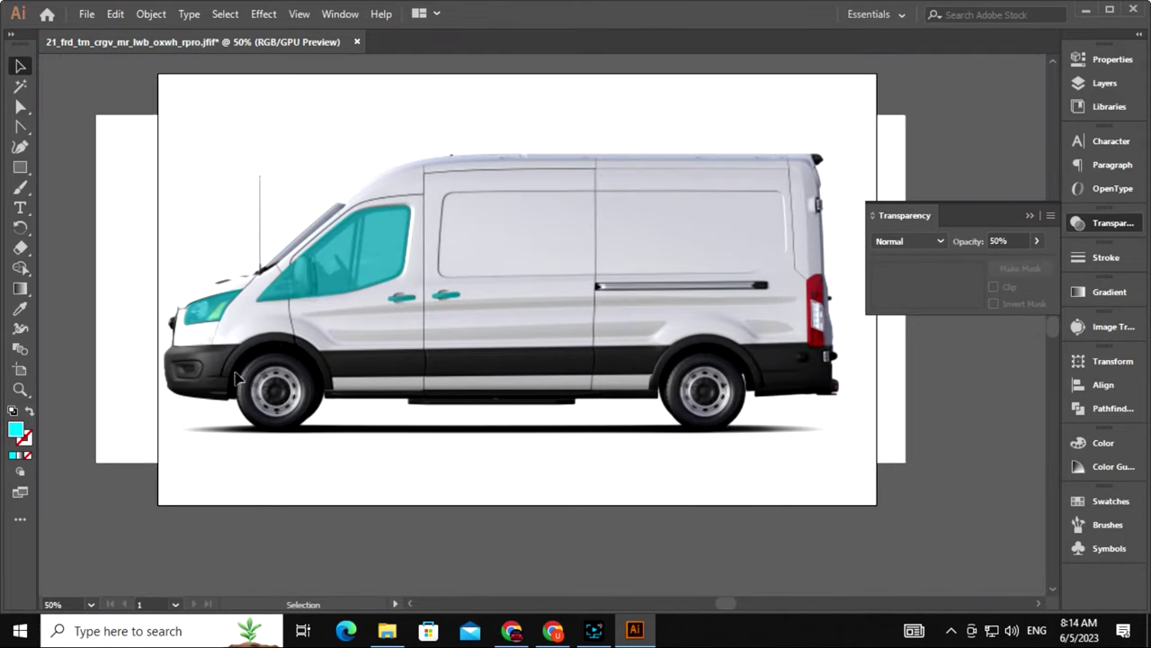
Fill the van body shape purple #C000EF
drag(167, 117, 807, 479)
drag(861, 493, 861, 490)
click(833, 493)
click(791, 156)
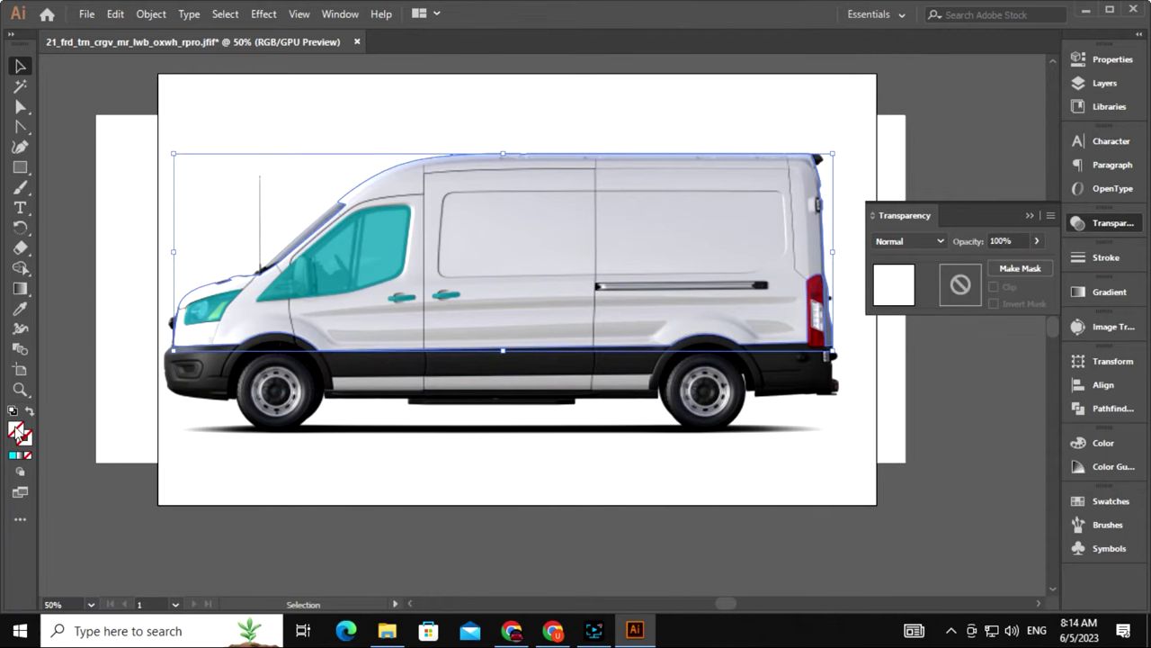
double_click(17, 431)
drag(499, 263, 567, 223)
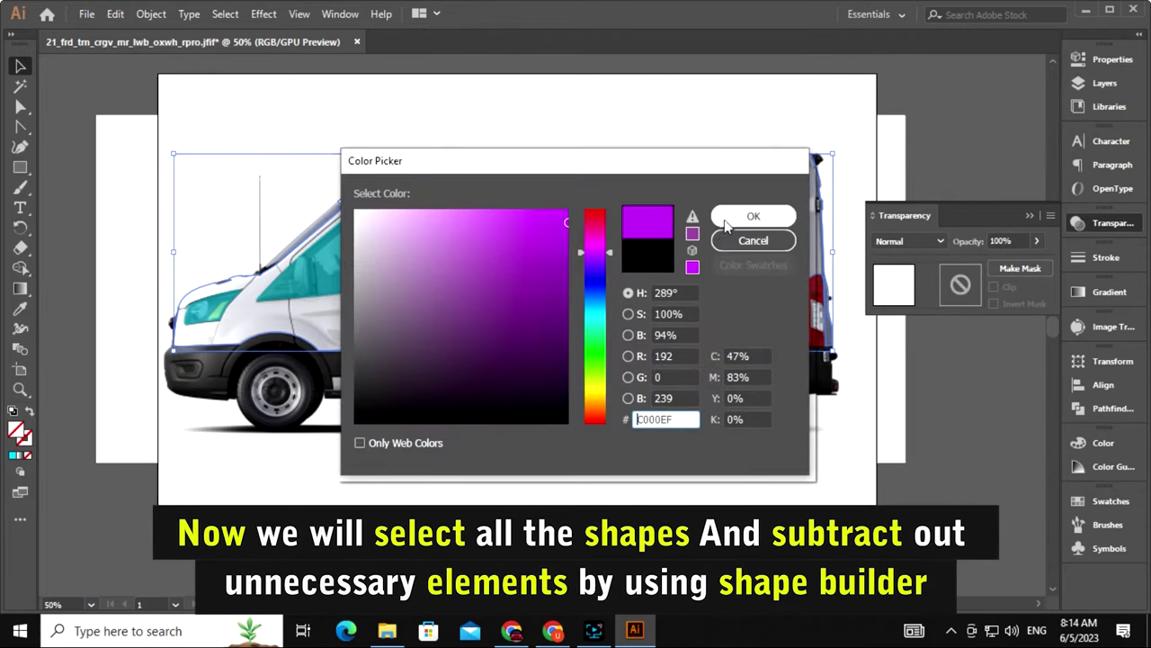
click(746, 218)
click(674, 500)
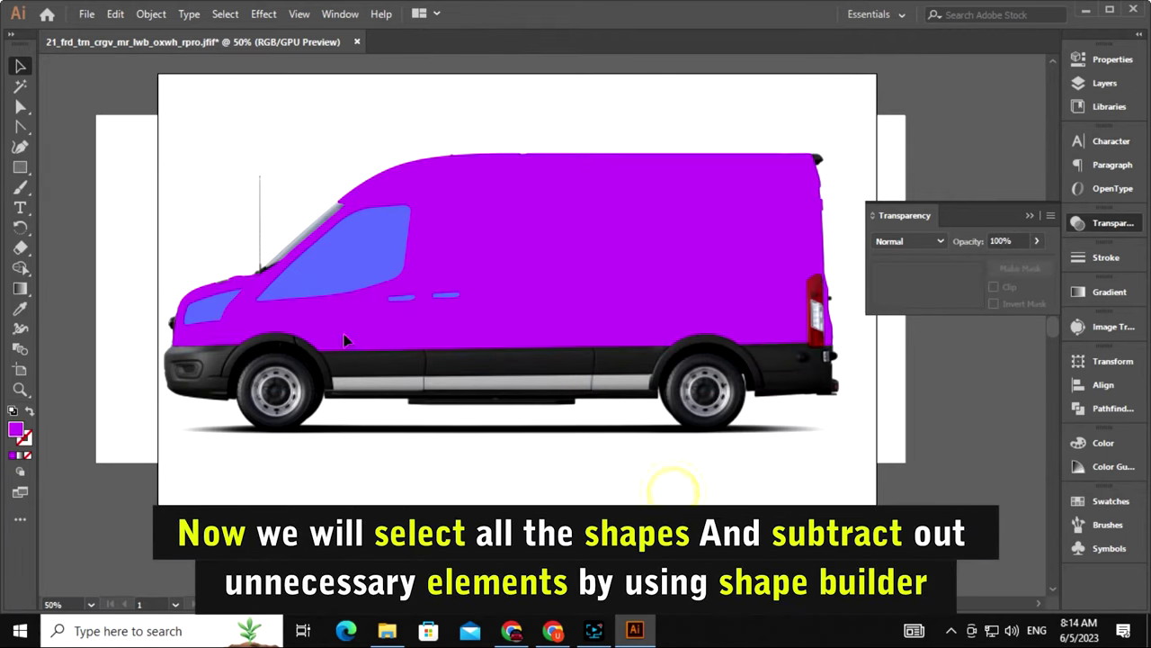
With everything selected, use Shape Builder to cut out the window, headlight and both door handles
click(323, 252)
click(184, 170)
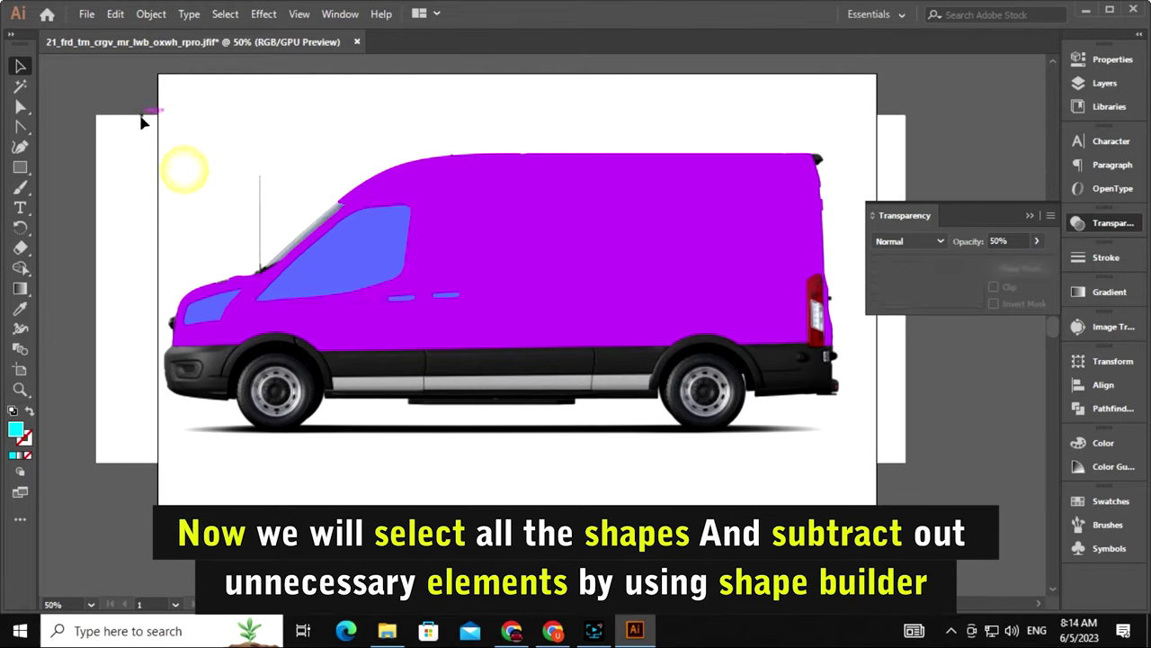
key(ctrl+a)
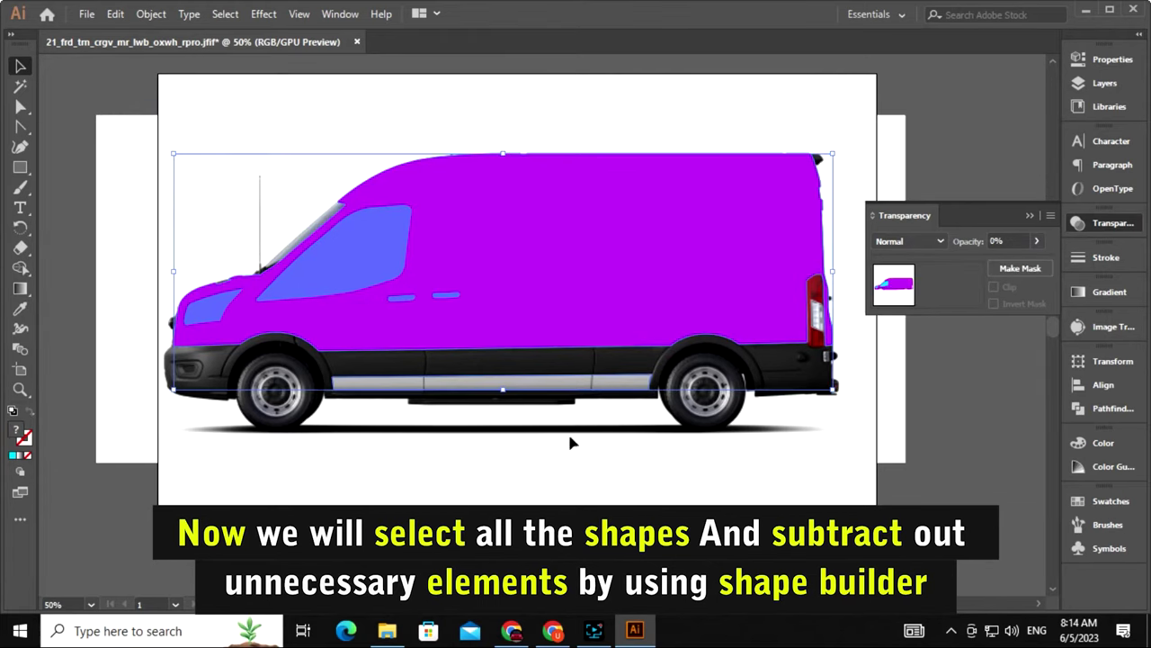
click(27, 270)
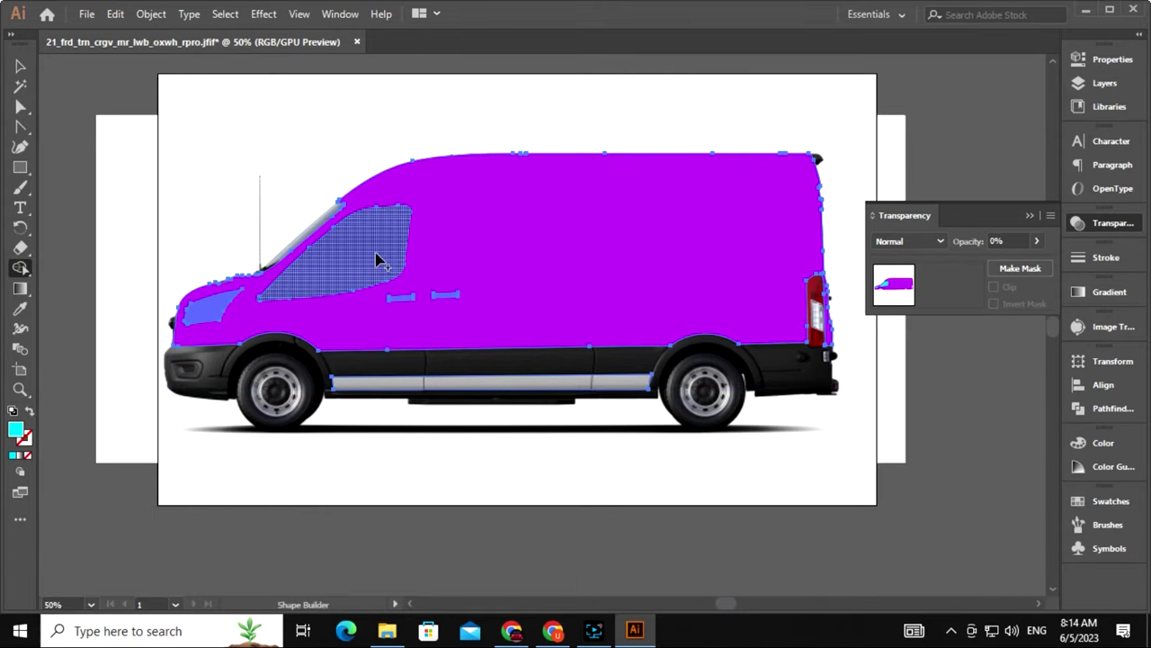
scroll(376, 261, up, 2)
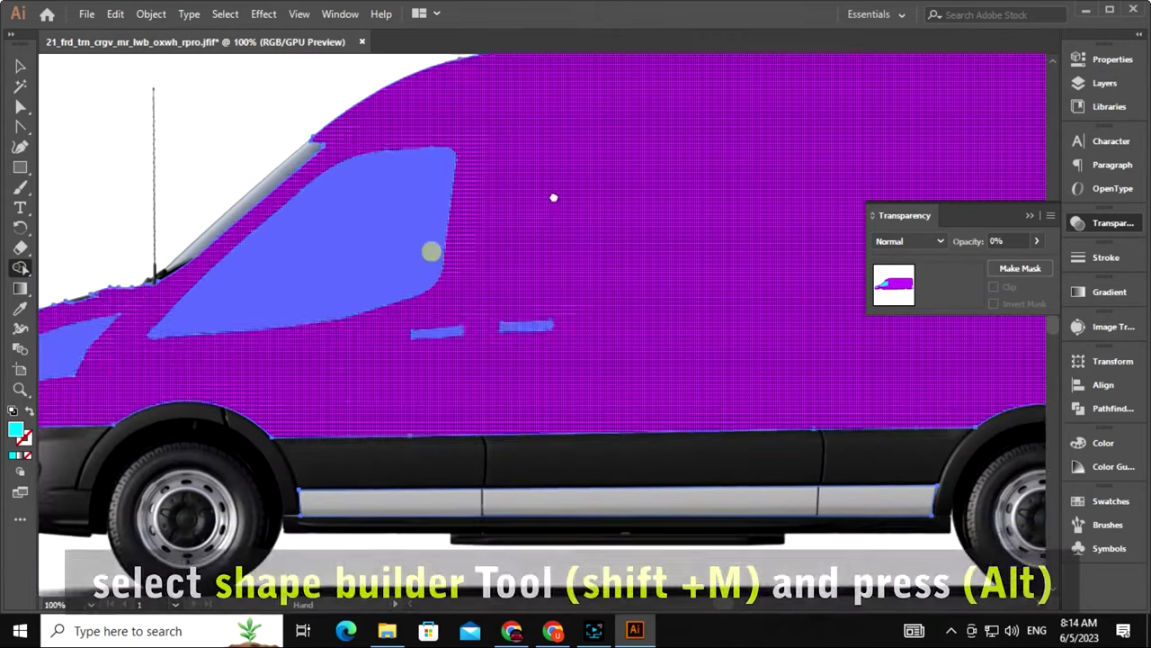
drag(553, 197, 640, 195)
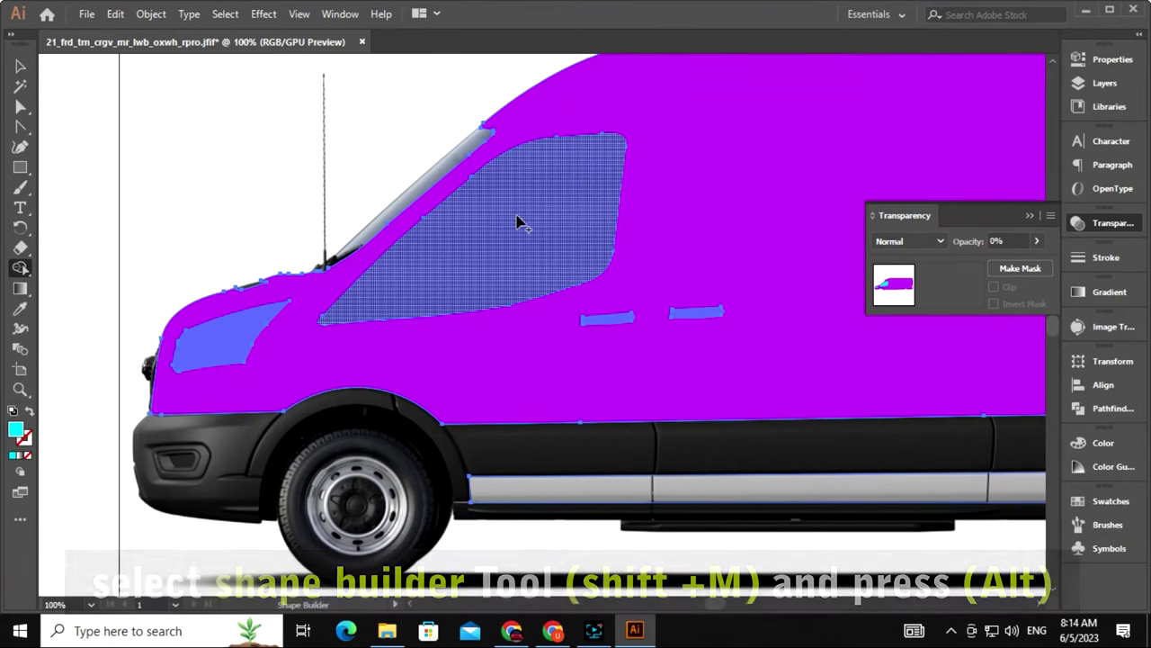
drag(534, 199, 486, 263)
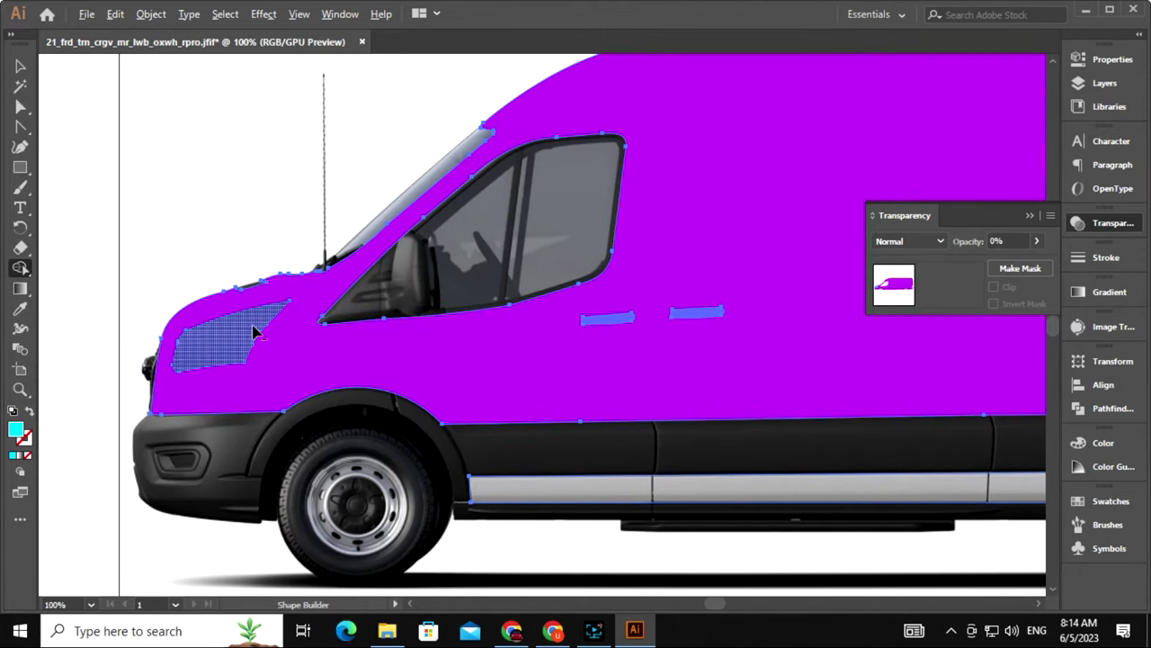
drag(248, 327, 202, 353)
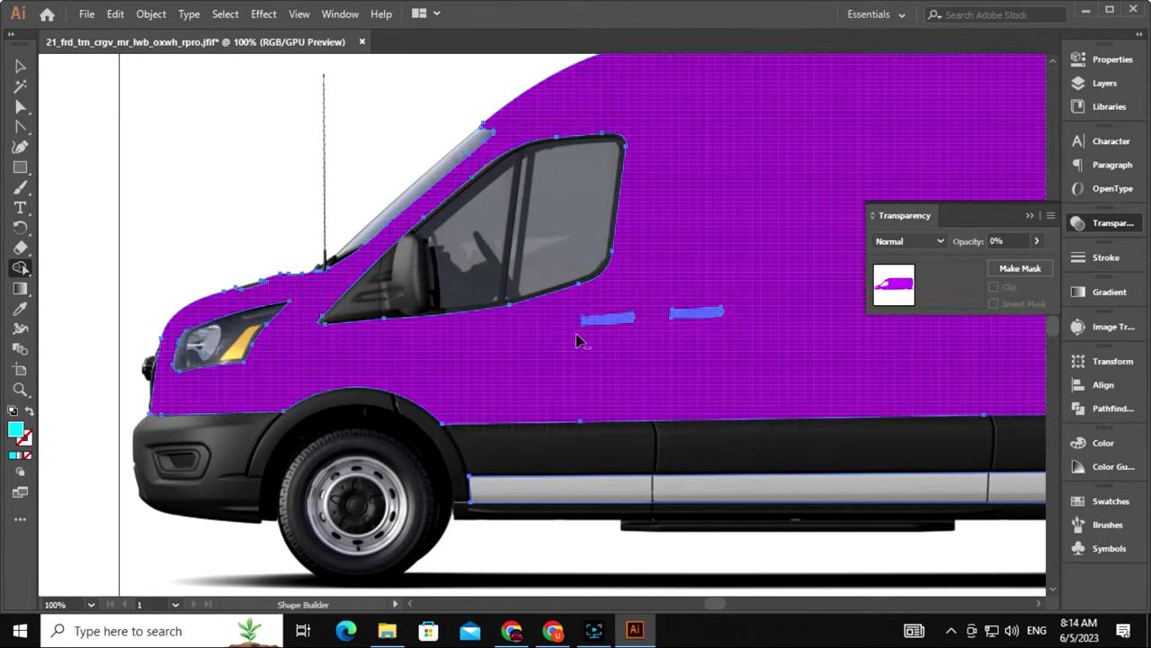
click(607, 320)
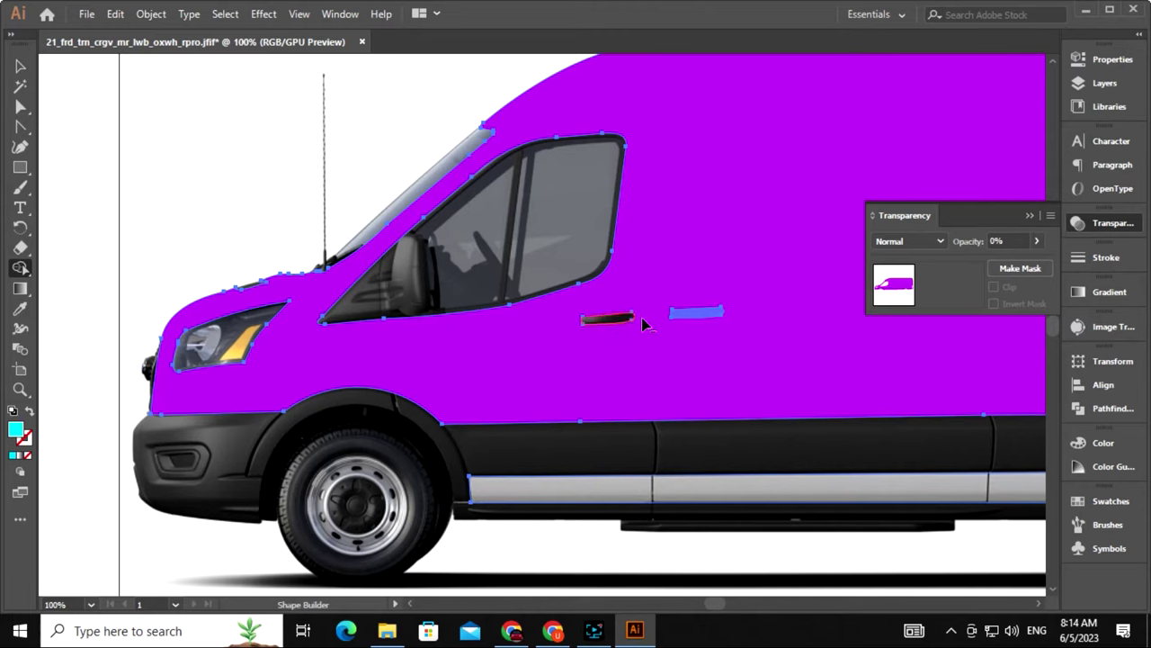
drag(688, 315, 700, 315)
click(20, 66)
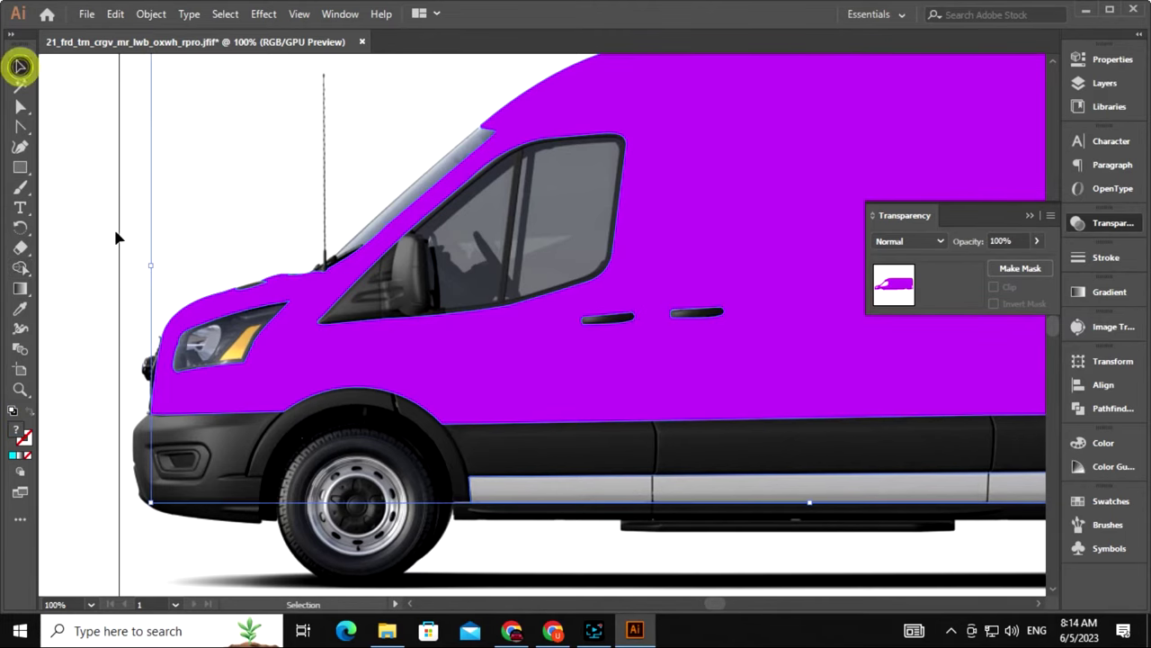
Give the silver rocker strip below the doors the body's purple fill
click(116, 234)
key(ctrl+minus)
key(ctrl+minus)
key(ctrl+minus)
key(ctrl+0)
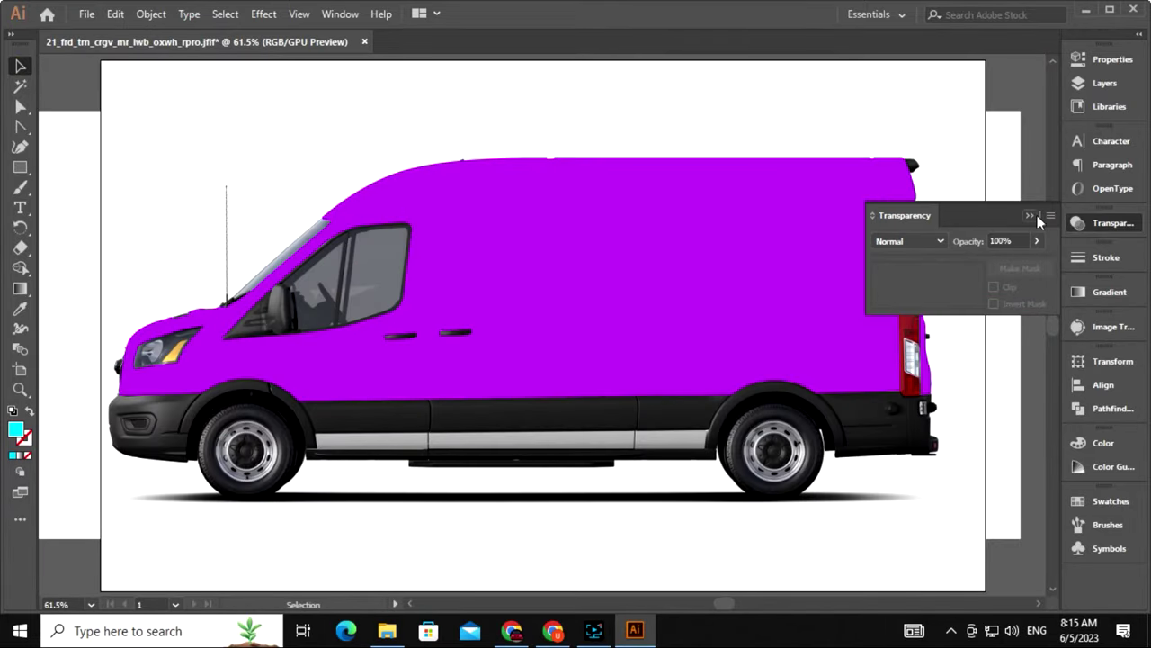
click(1030, 215)
drag(788, 485, 790, 447)
click(588, 401)
key(i)
click(581, 303)
click(20, 72)
click(130, 256)
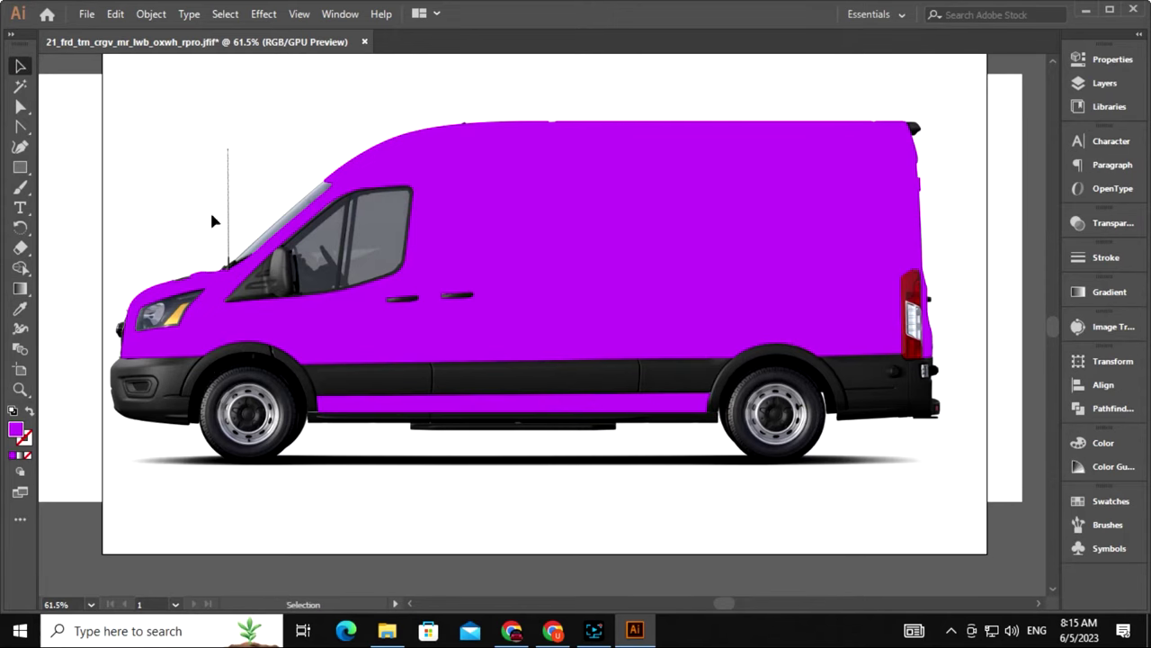
Combine the purple body and rocker strip into one compound path, then zoom out to 33.33%
click(506, 404)
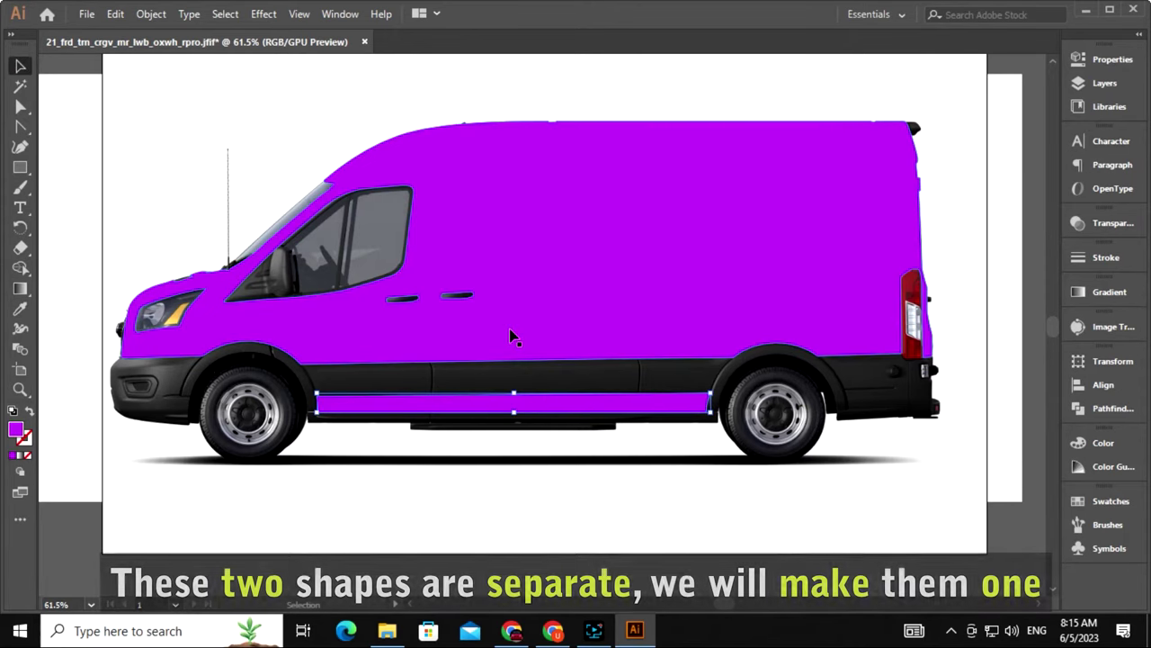
shift+click(511, 336)
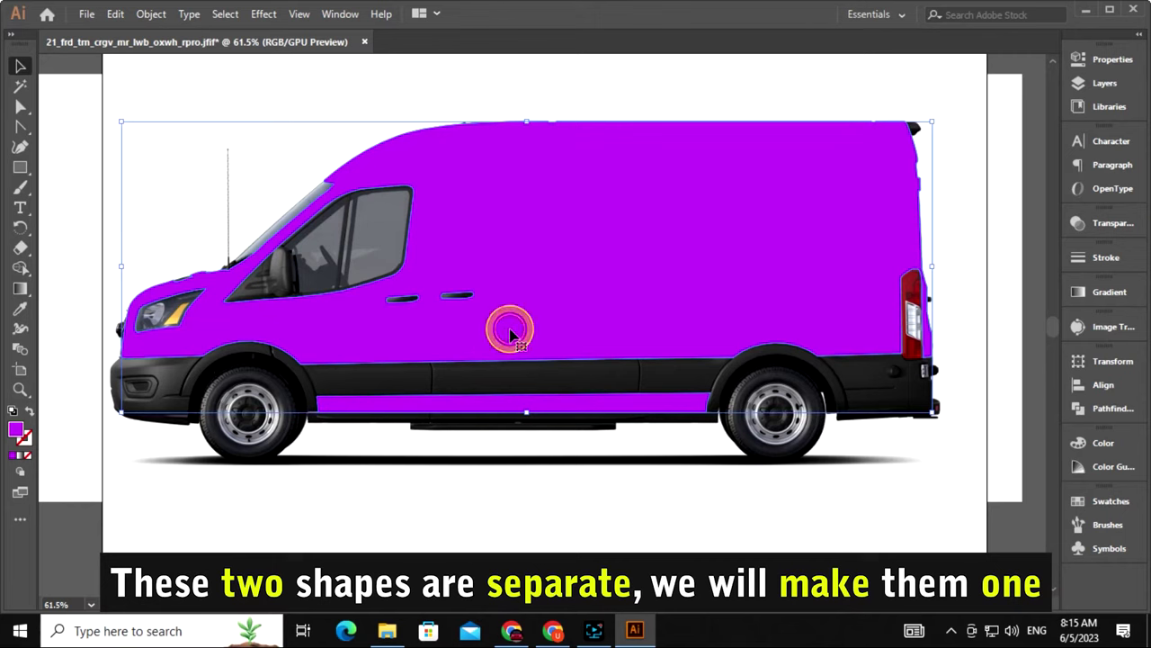
click(151, 15)
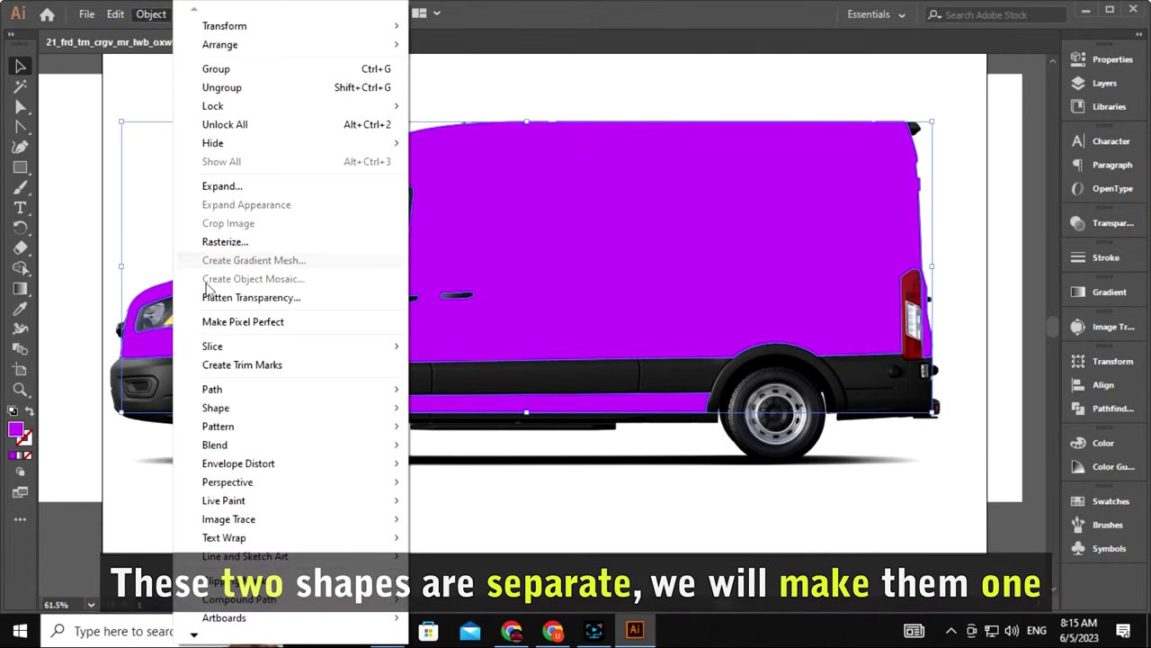
mouse_move(238, 599)
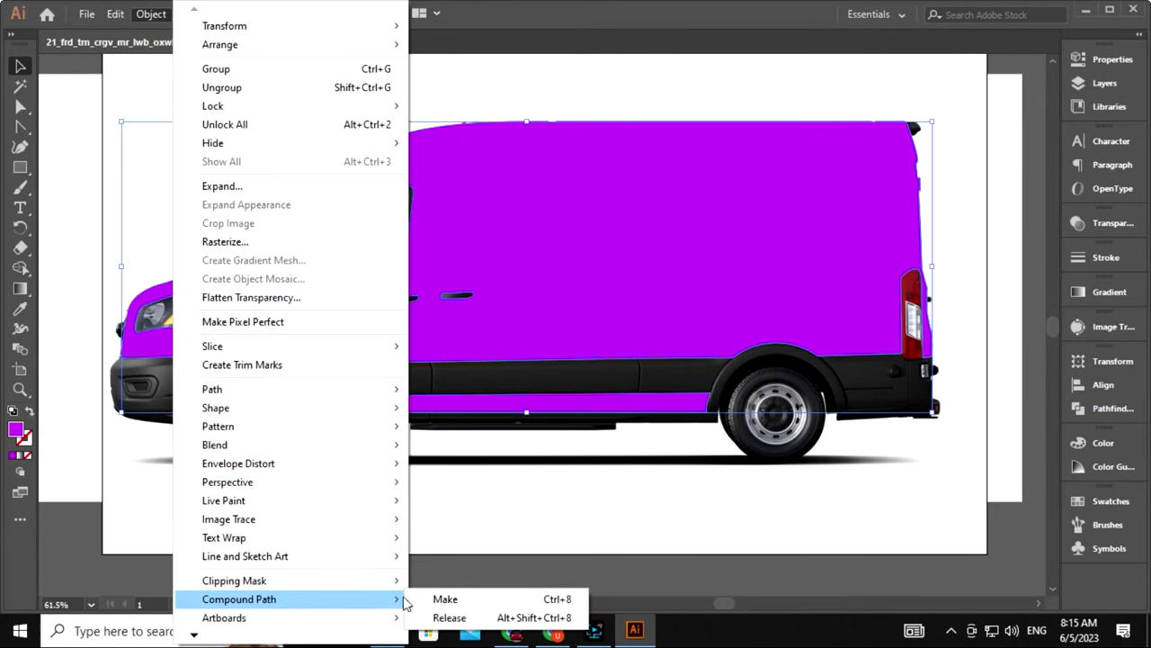
click(444, 598)
click(510, 505)
click(488, 403)
click(477, 455)
click(501, 396)
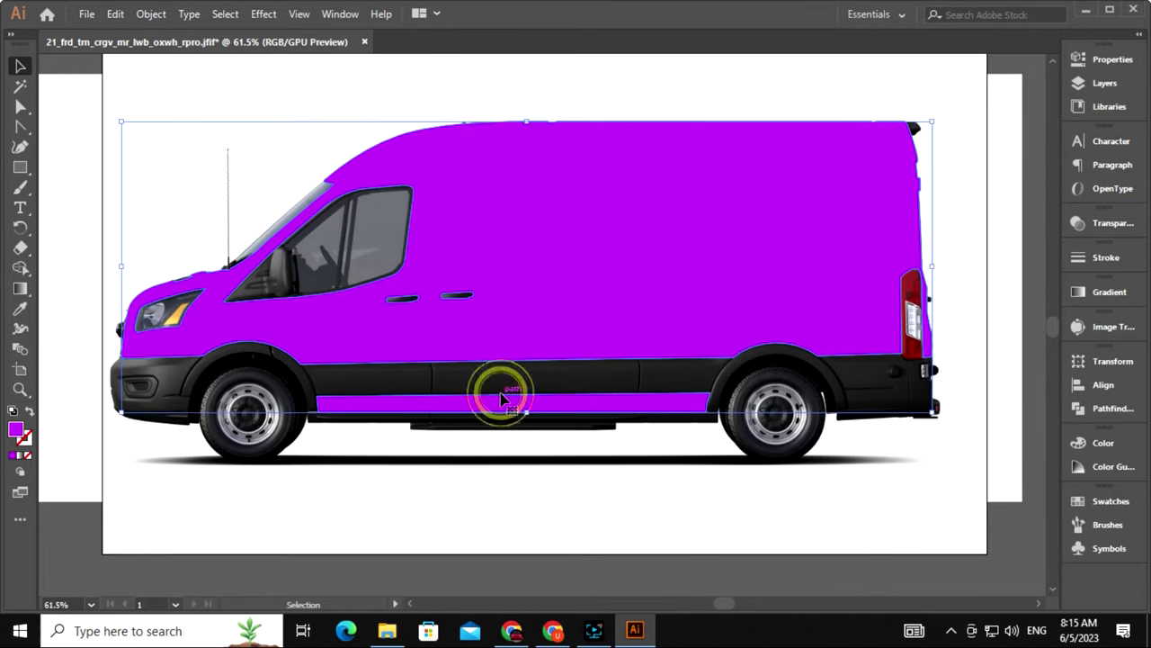
click(509, 490)
click(502, 331)
click(524, 473)
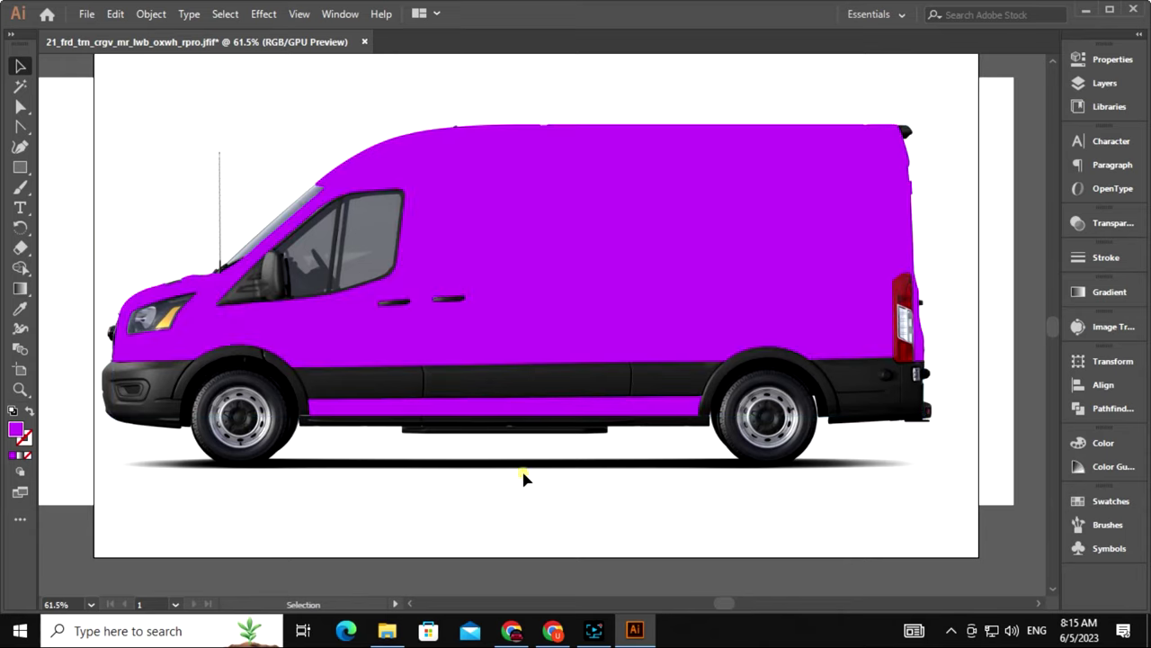
key(ctrl+minus)
key(ctrl+minus)
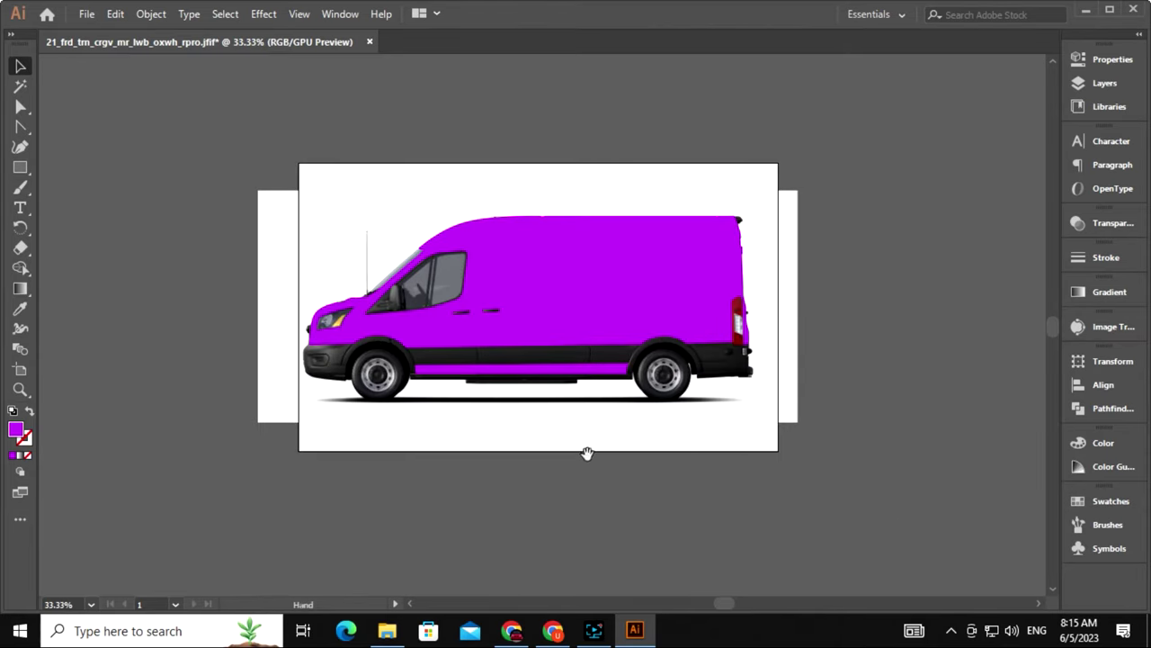
Draw a long rectangle across the van's middle and fill it red FC001F
drag(586, 455, 534, 474)
key(m)
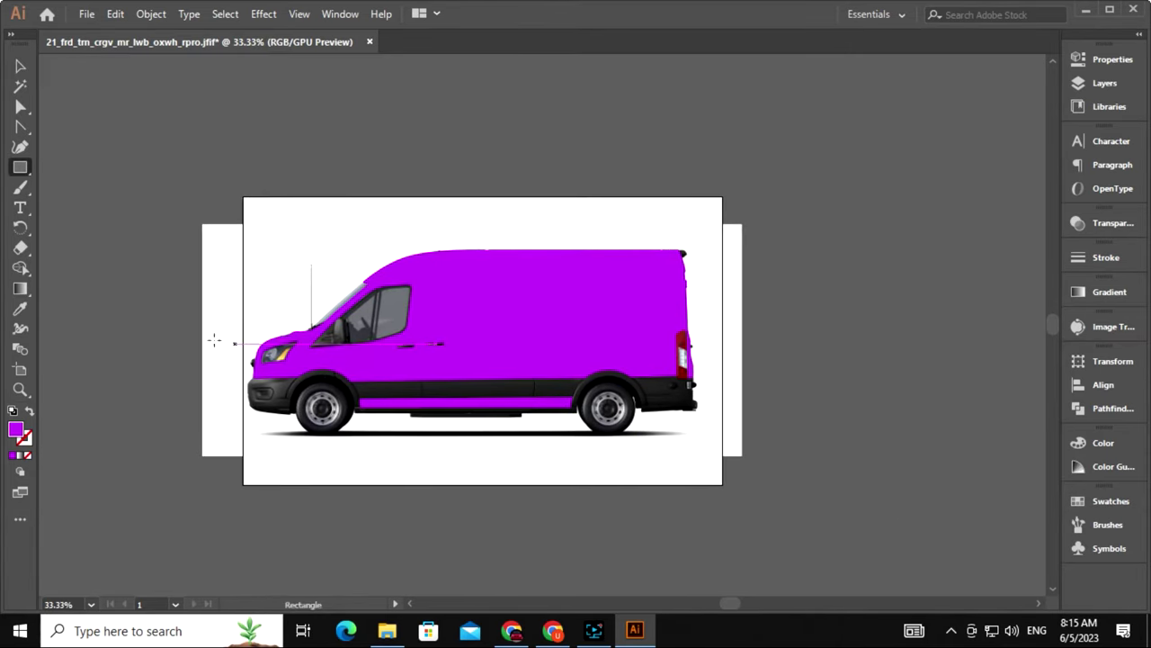
drag(219, 328, 733, 371)
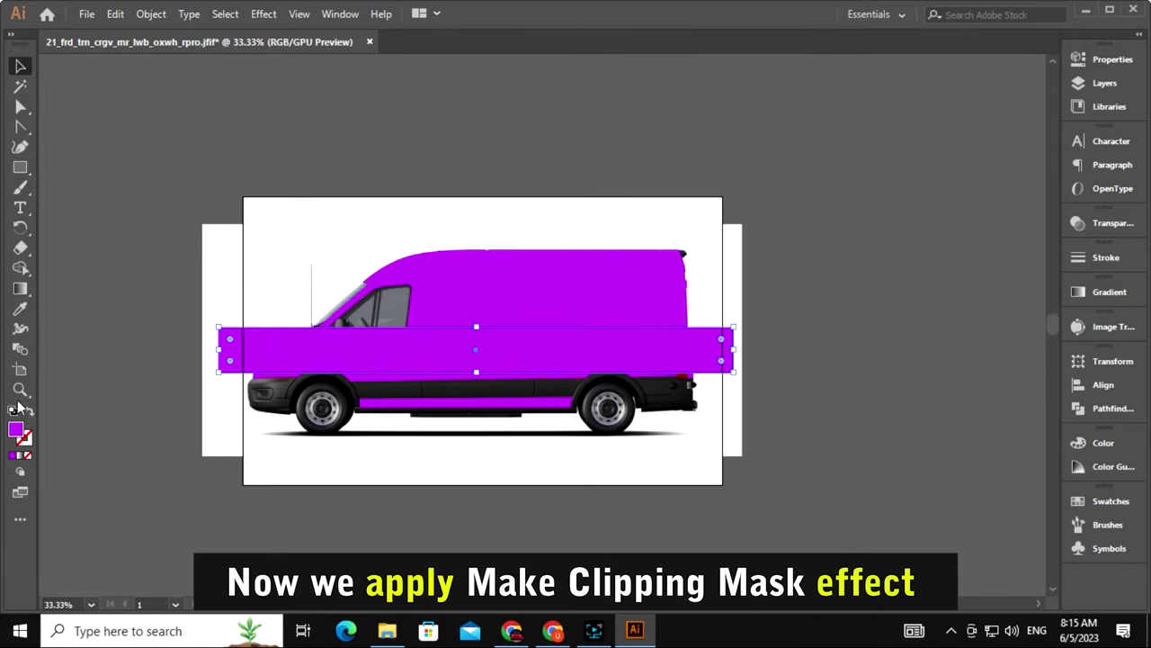
double_click(15, 434)
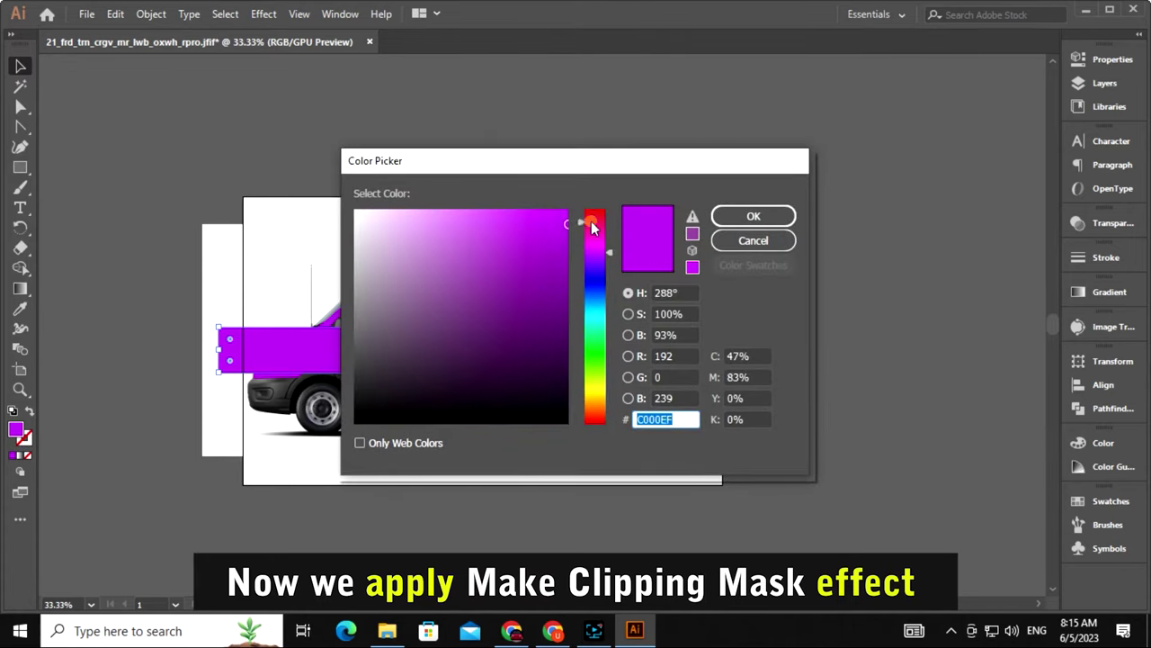
click(591, 221)
click(566, 216)
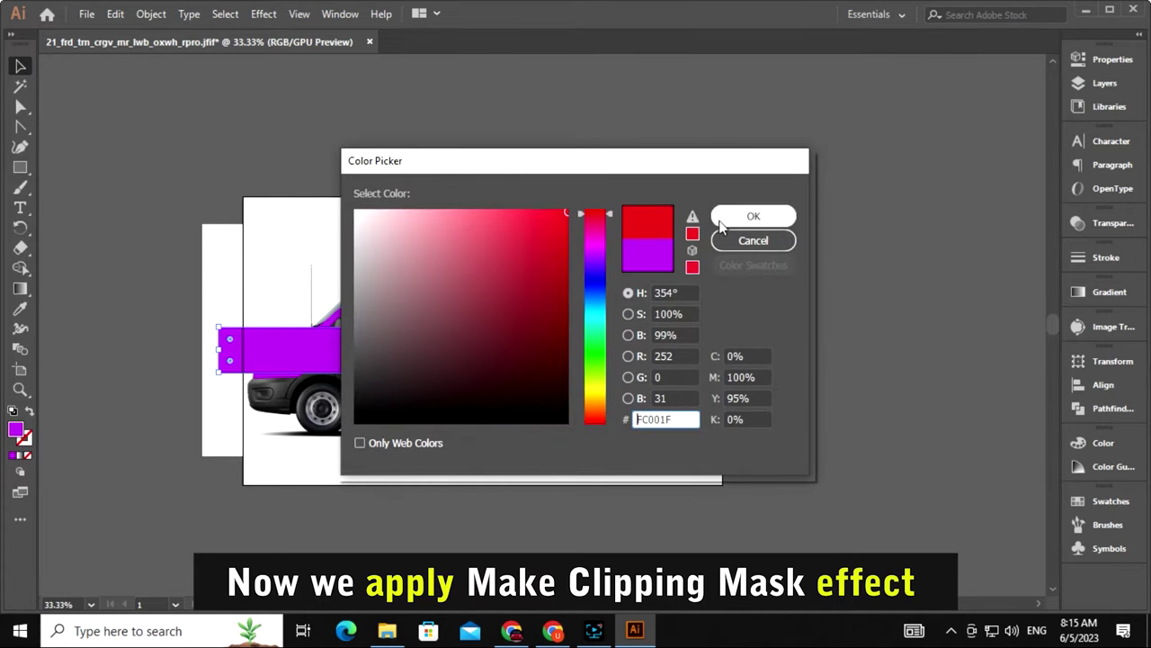
click(722, 222)
Send the red bar behind the van and clip it to the van shape with Make Clipping Mask
click(565, 526)
drag(571, 357, 565, 359)
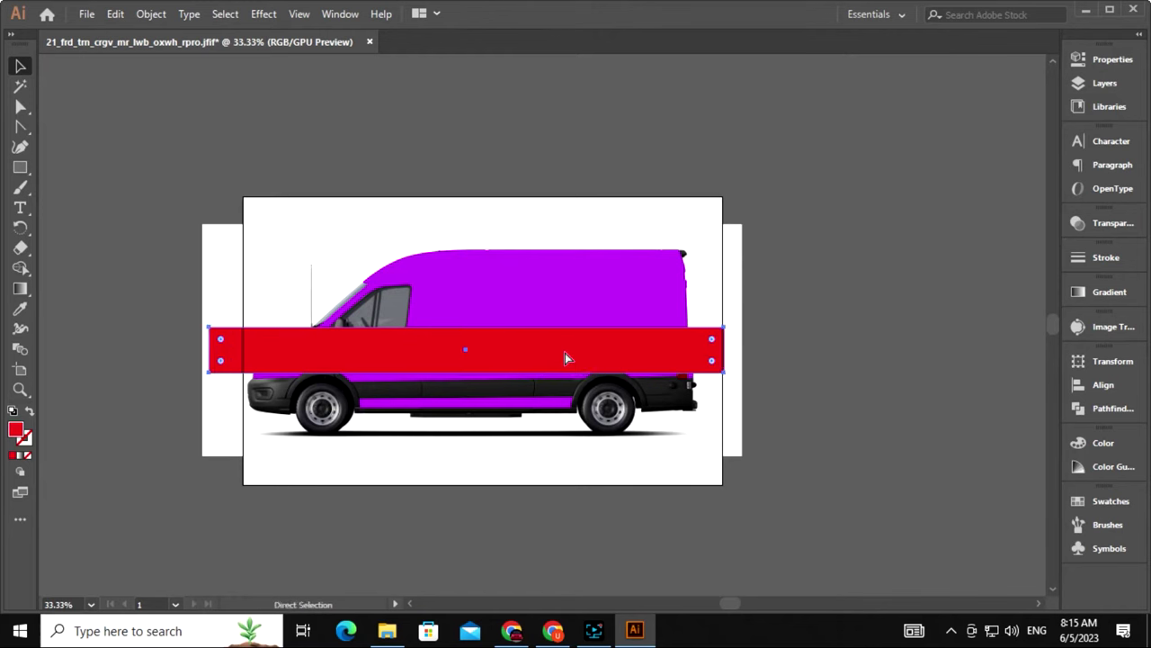
key(ctrl+bracketleft)
click(711, 488)
click(707, 351)
shift+click(582, 297)
right_click(581, 297)
click(652, 409)
click(611, 520)
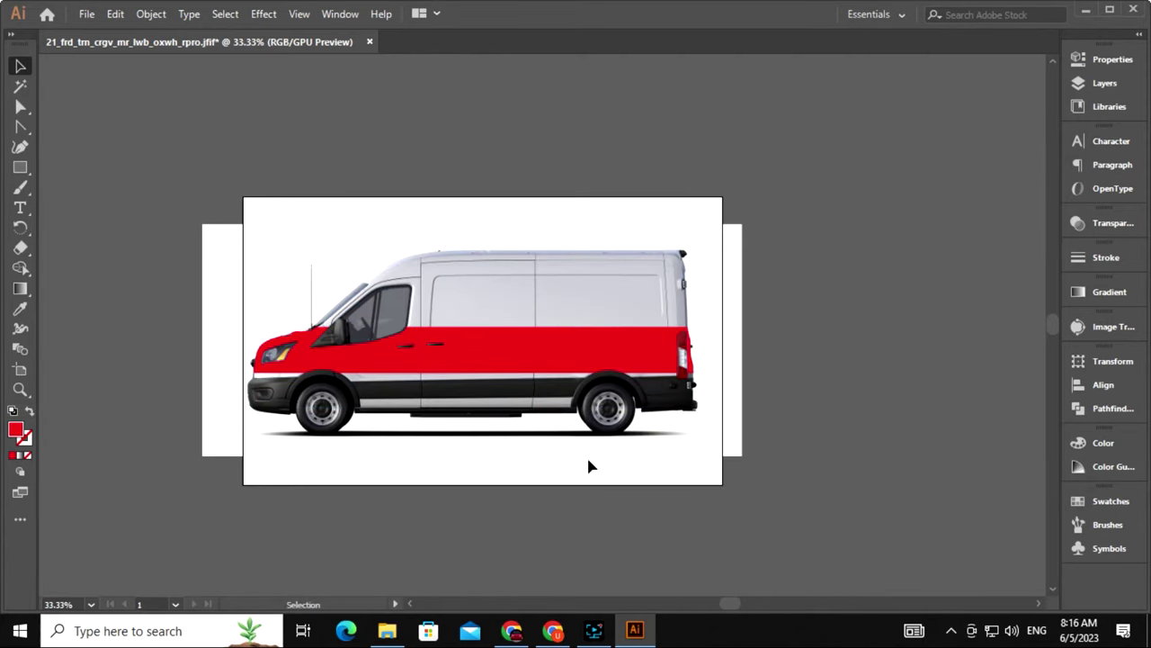
key(ctrl+equal)
right_click(621, 320)
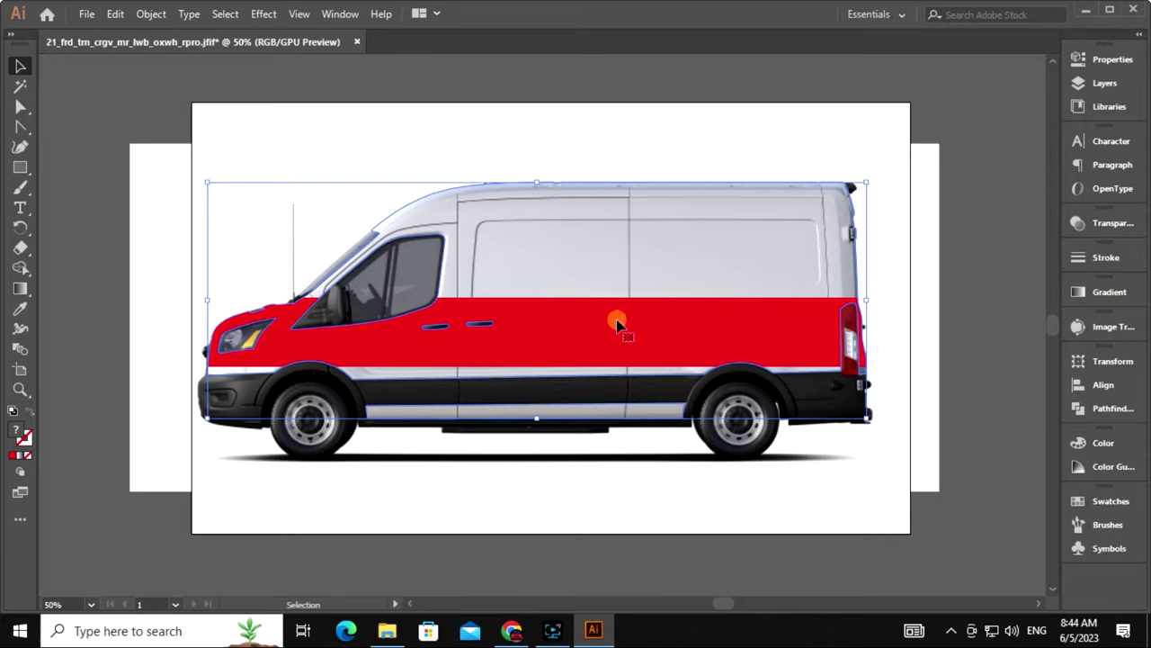
Isolate the clipping mask, stretch the red band over the upper body, and raise its bottom corners
right_click(573, 307)
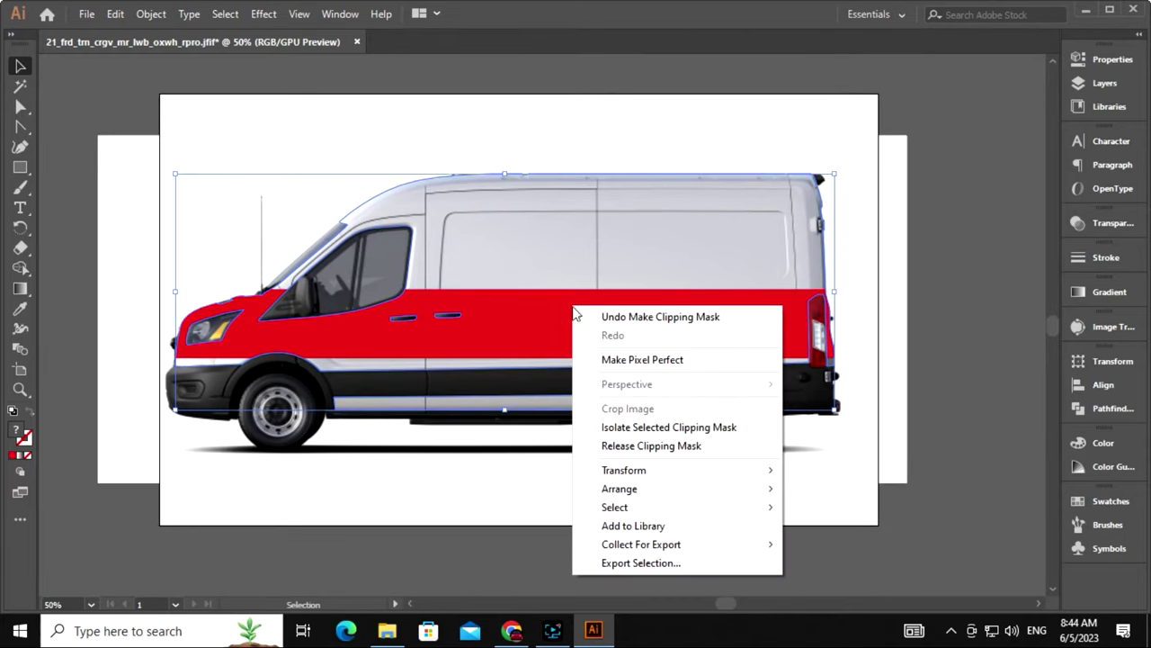
click(614, 428)
scroll(607, 369, up, 1)
click(600, 355)
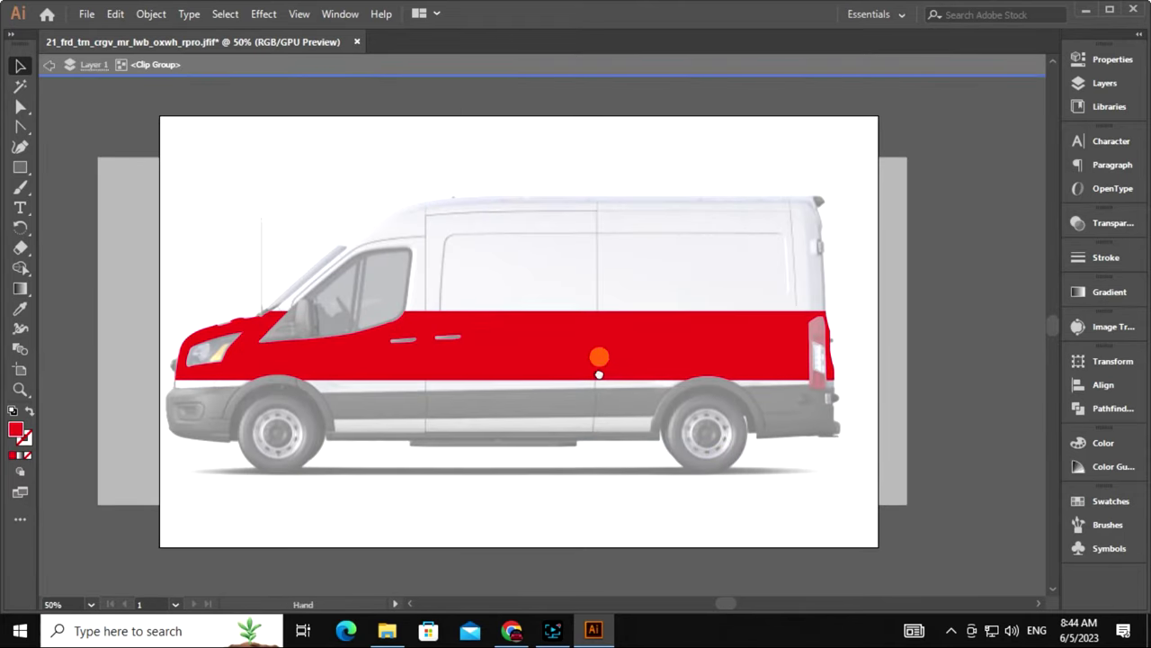
drag(497, 312, 496, 182)
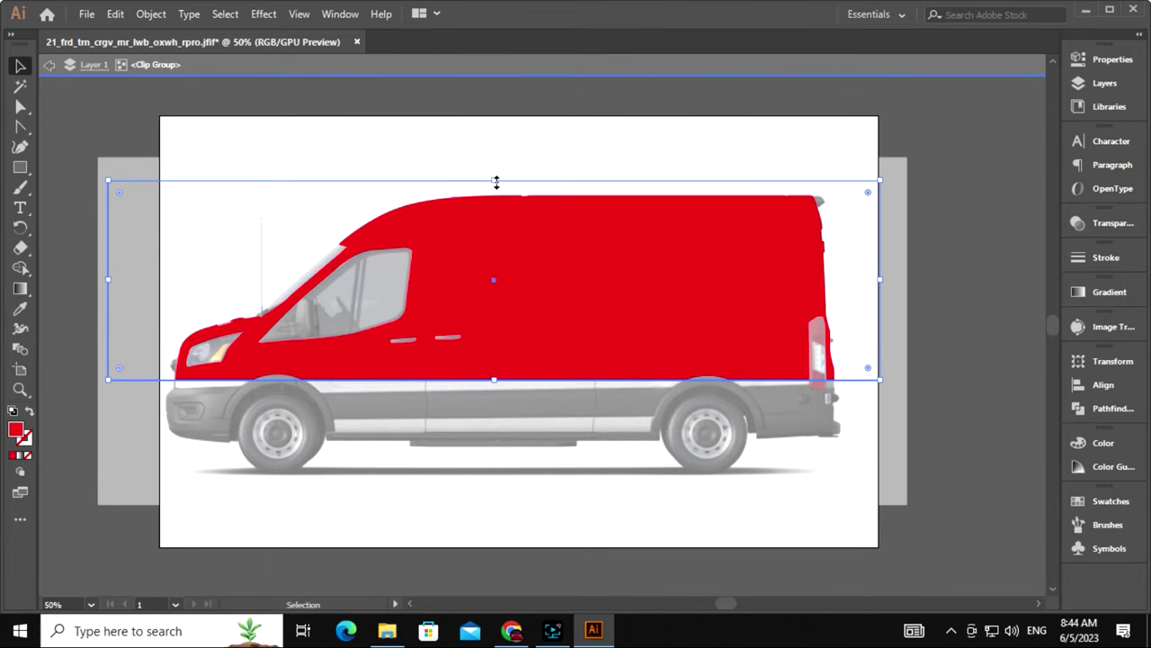
click(19, 106)
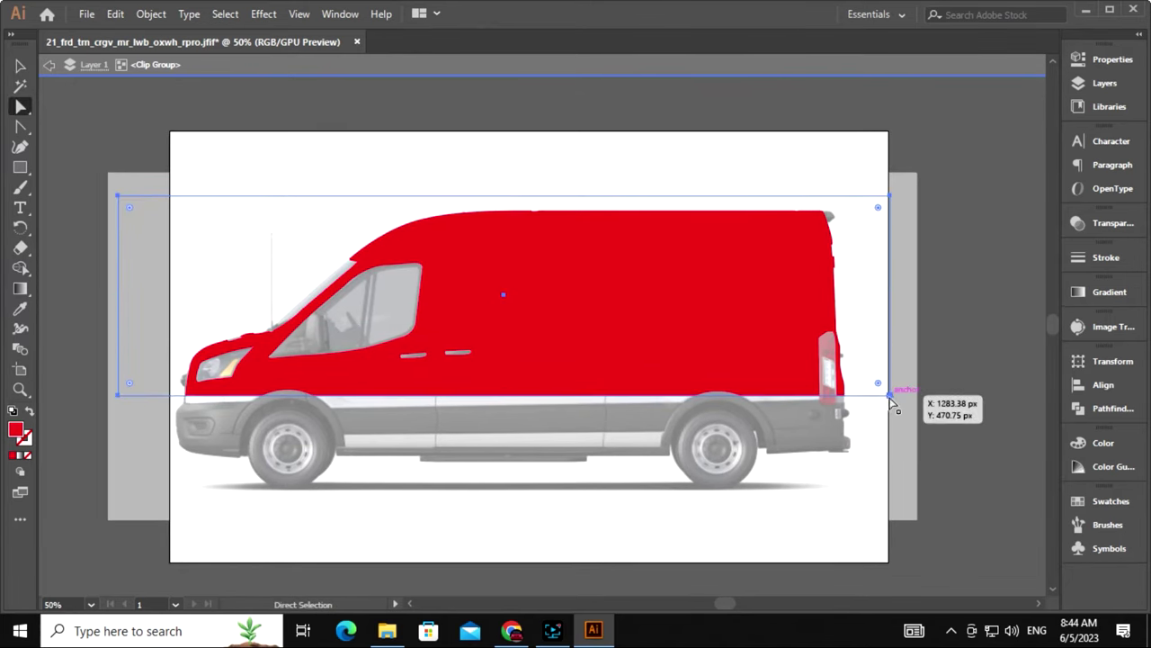
drag(891, 401, 895, 396)
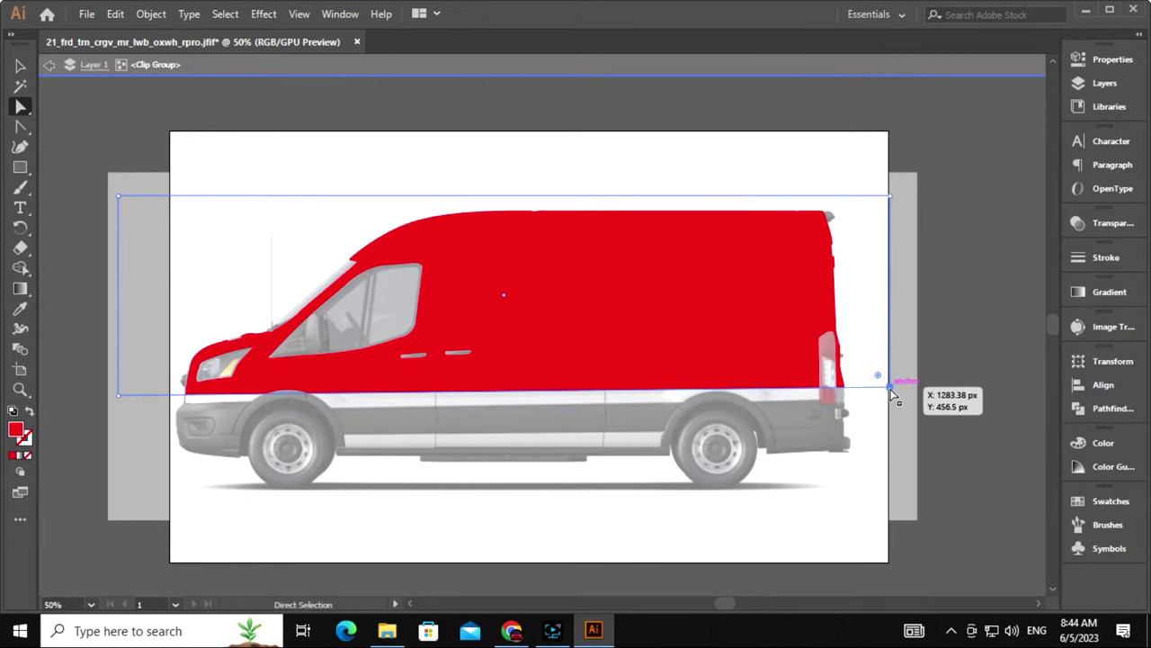
drag(117, 396, 118, 392)
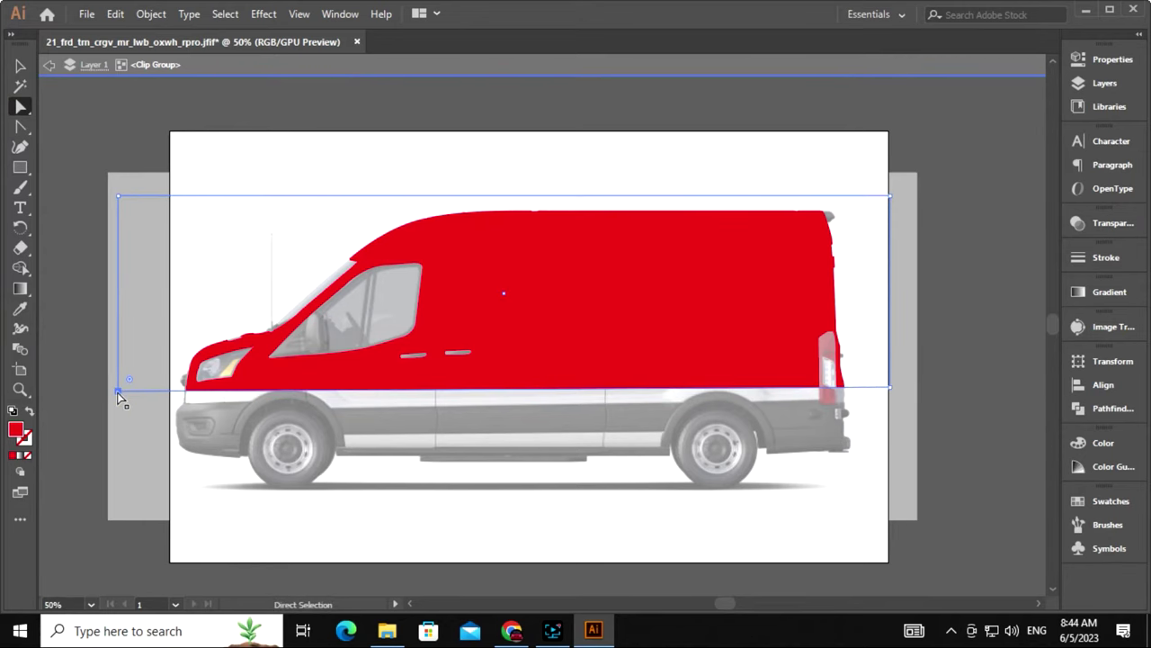
Reselect the red shape and start a new Pen path along the van's lower edge to the rear
click(21, 66)
click(555, 501)
scroll(548, 450, down, 2)
click(580, 288)
key(p)
click(169, 317)
click(839, 316)
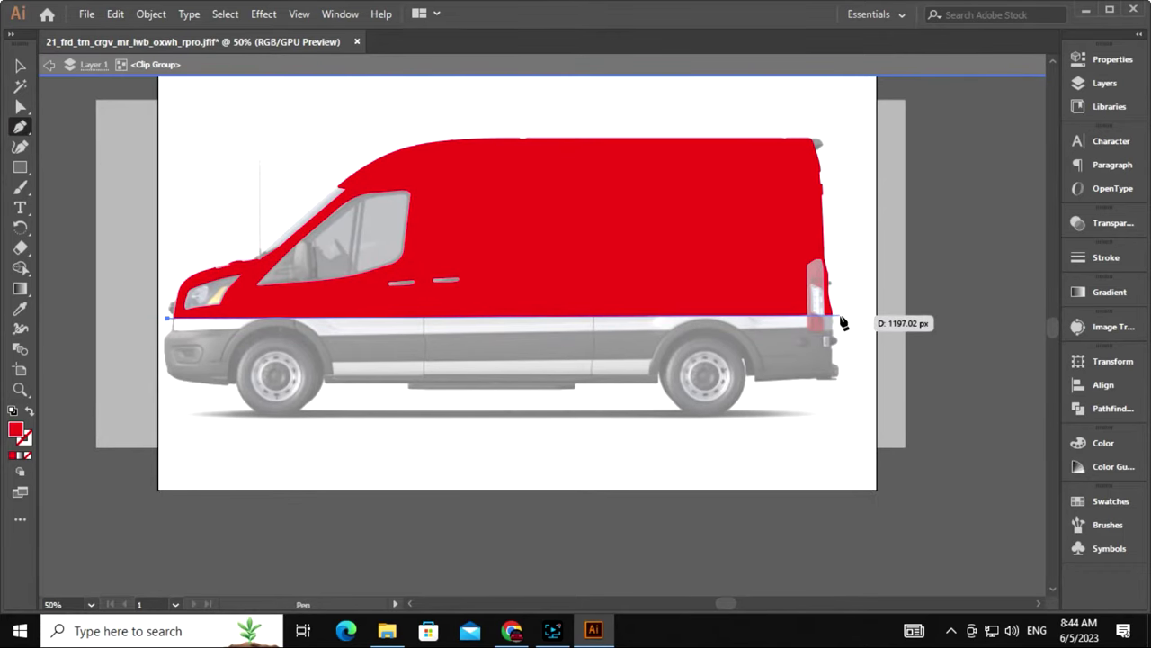
Finish the lower stripe path along the van's bottom and close it
click(854, 374)
click(851, 407)
click(346, 425)
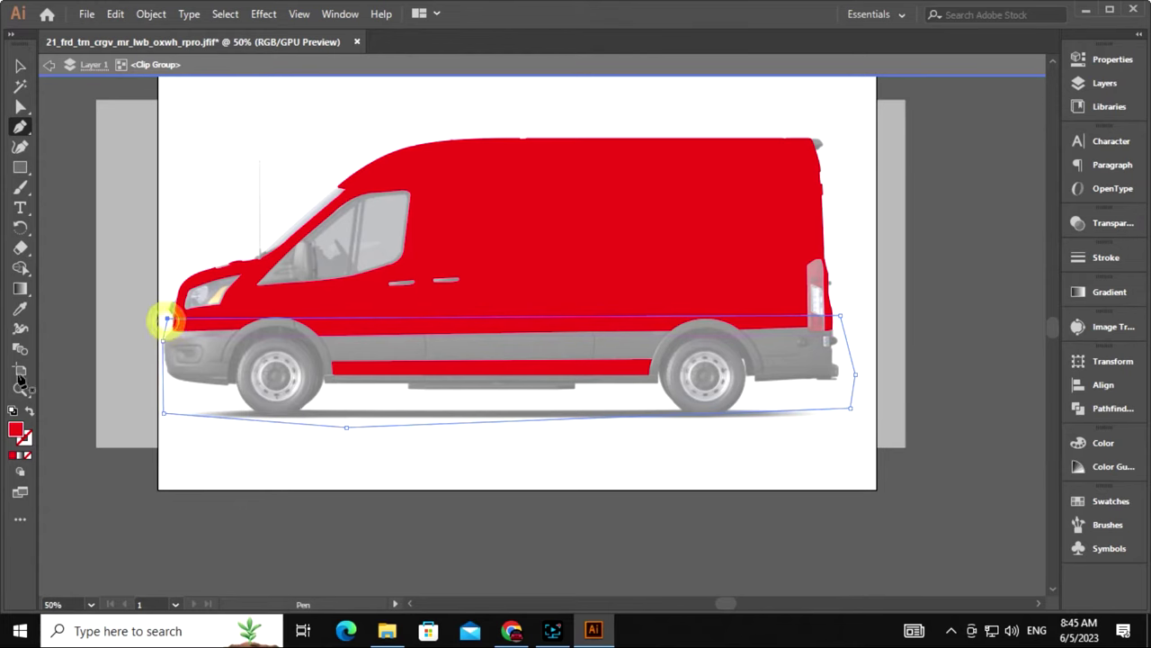
click(168, 316)
key(v)
click(531, 483)
Recolour the upper van body fill from red to orange
click(532, 288)
double_click(15, 431)
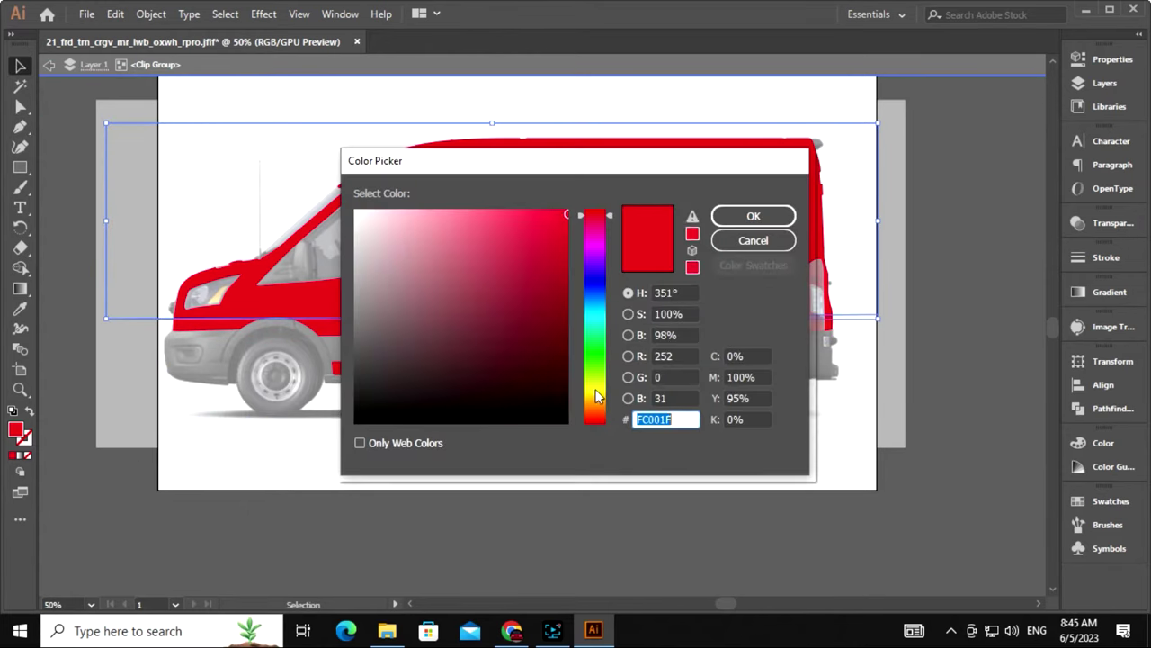
drag(594, 419, 592, 405)
click(742, 217)
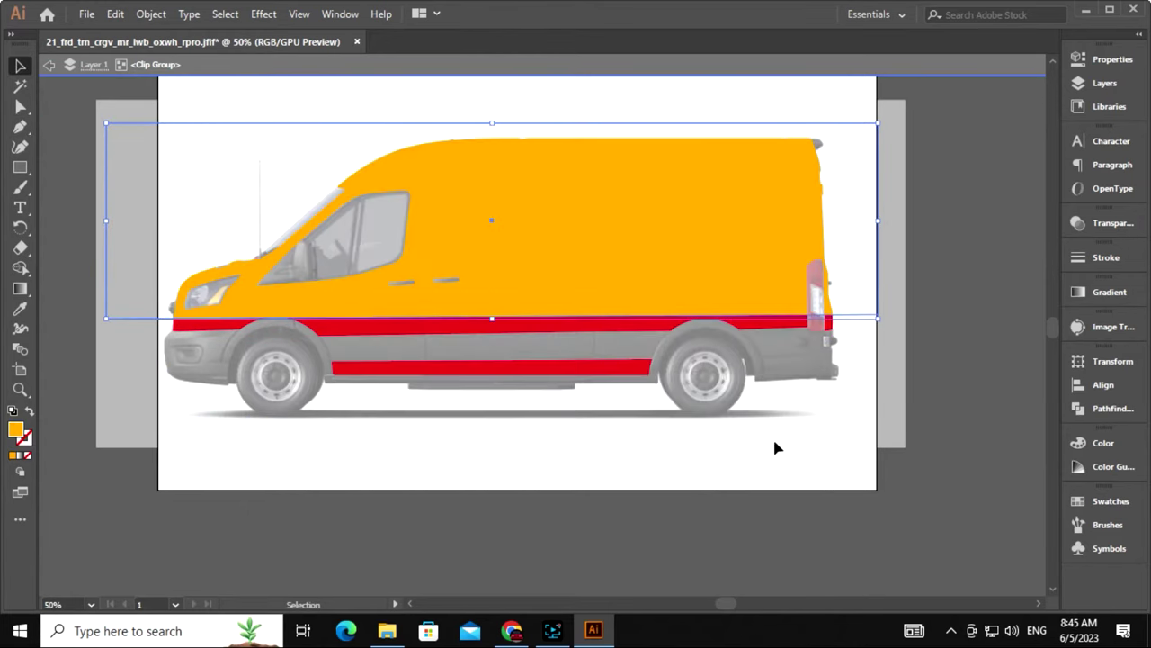
Set the orange van body's blending mode to Multiply
click(675, 220)
click(1113, 224)
click(900, 249)
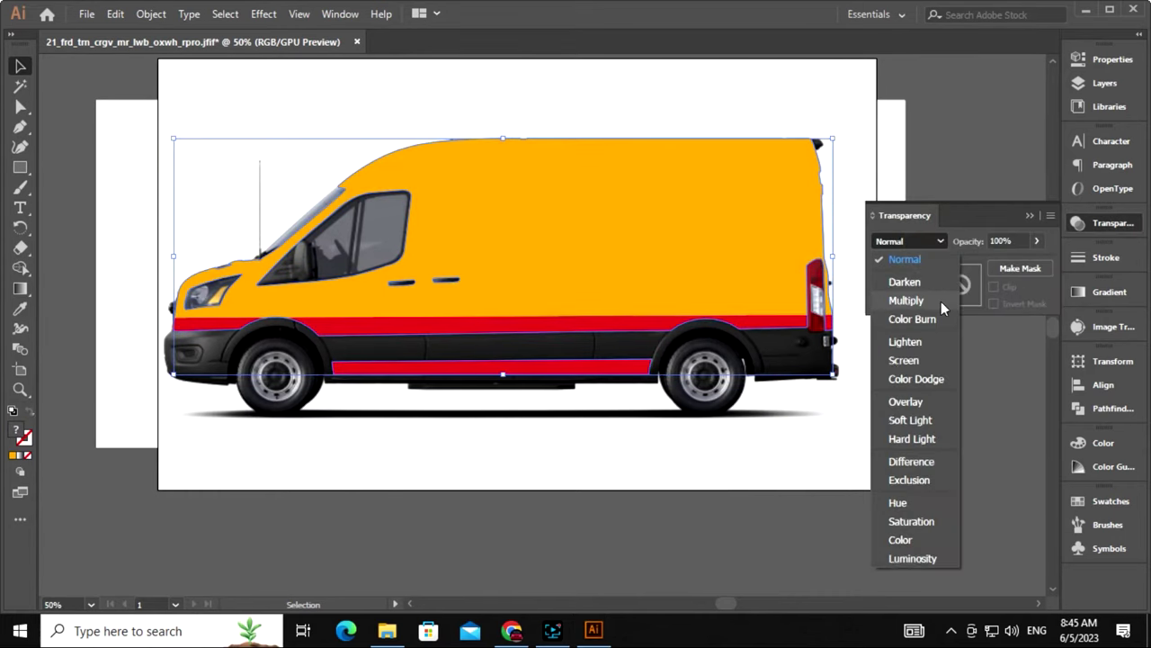
click(941, 301)
click(725, 431)
click(1034, 216)
Inside the isolated van clip group, give the lower stripe a white stroke
right_click(527, 287)
click(604, 404)
click(489, 298)
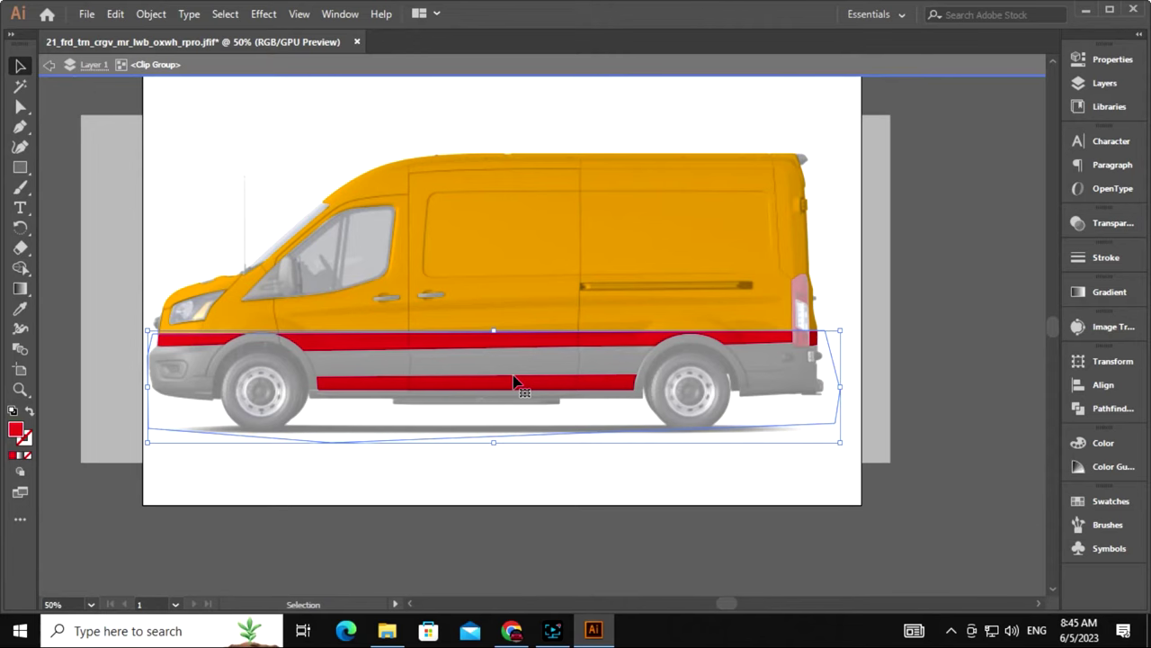
drag(531, 465, 537, 479)
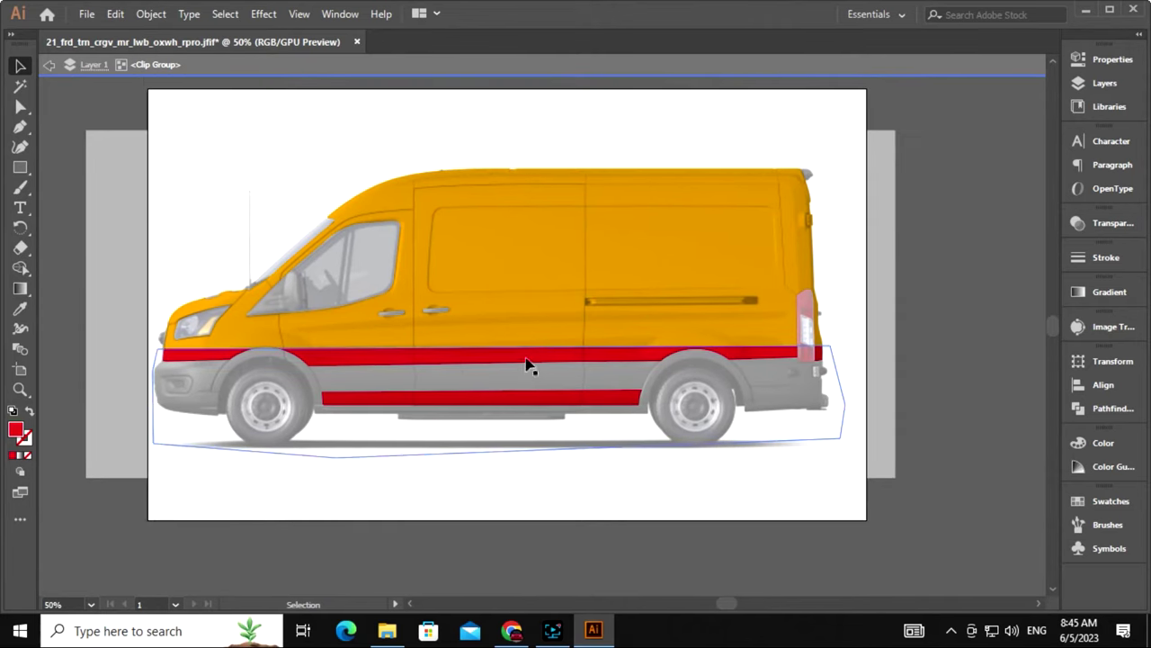
click(13, 455)
double_click(24, 438)
click(357, 209)
click(750, 216)
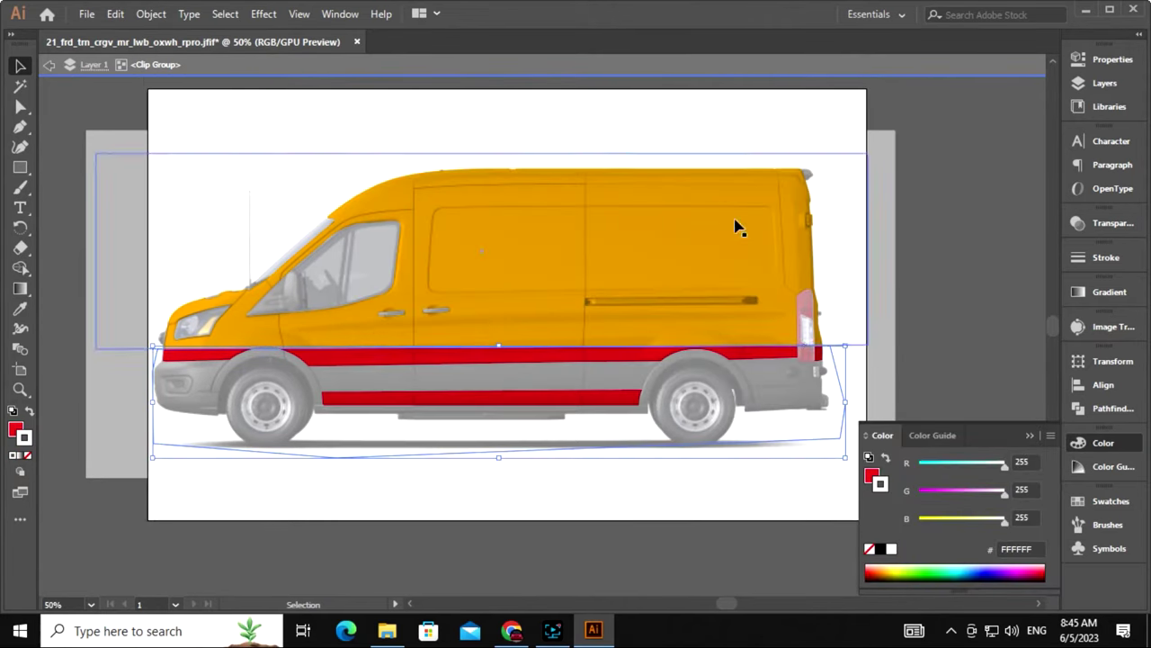
Keep the stripe at Normal blending and set its stroke weight to 4 pt
click(1106, 225)
click(910, 242)
click(997, 175)
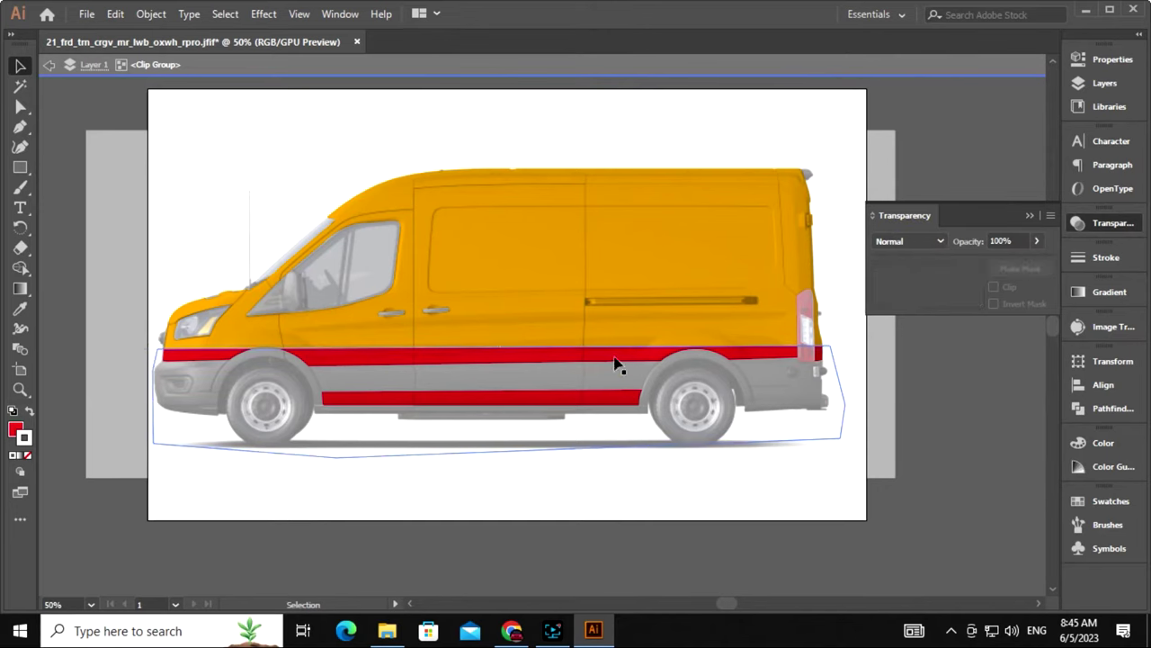
click(1108, 259)
click(986, 275)
click(989, 345)
click(922, 535)
Exit isolation mode and drag the Yummiez logo file in from File Explorer
double_click(847, 543)
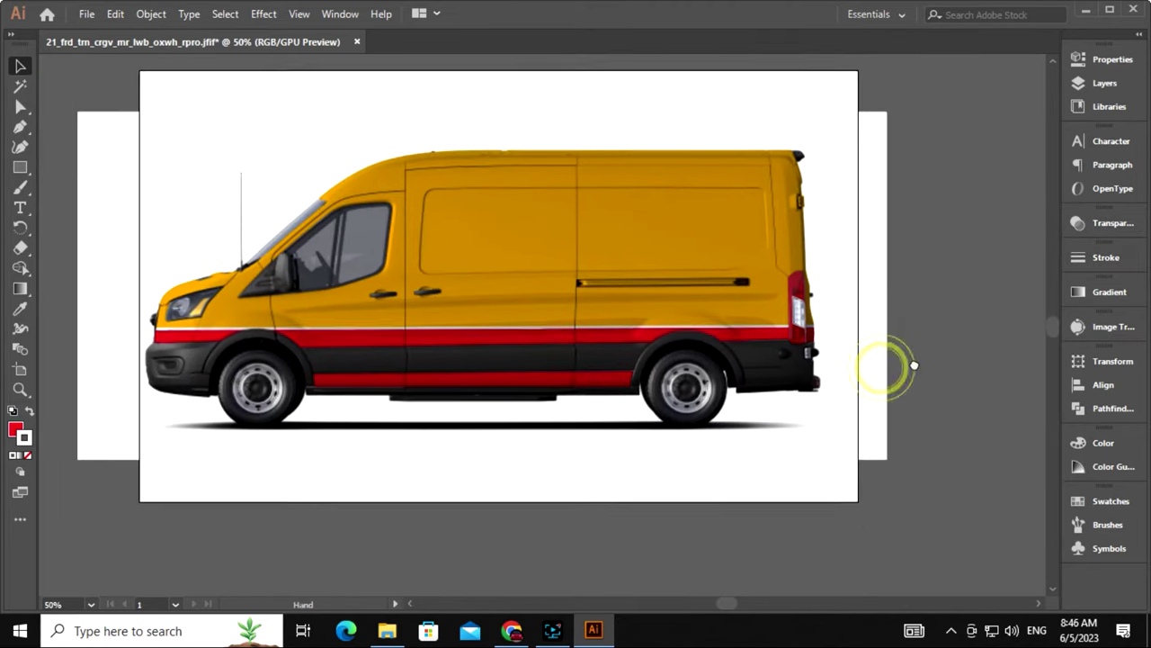
drag(925, 379, 917, 377)
click(386, 630)
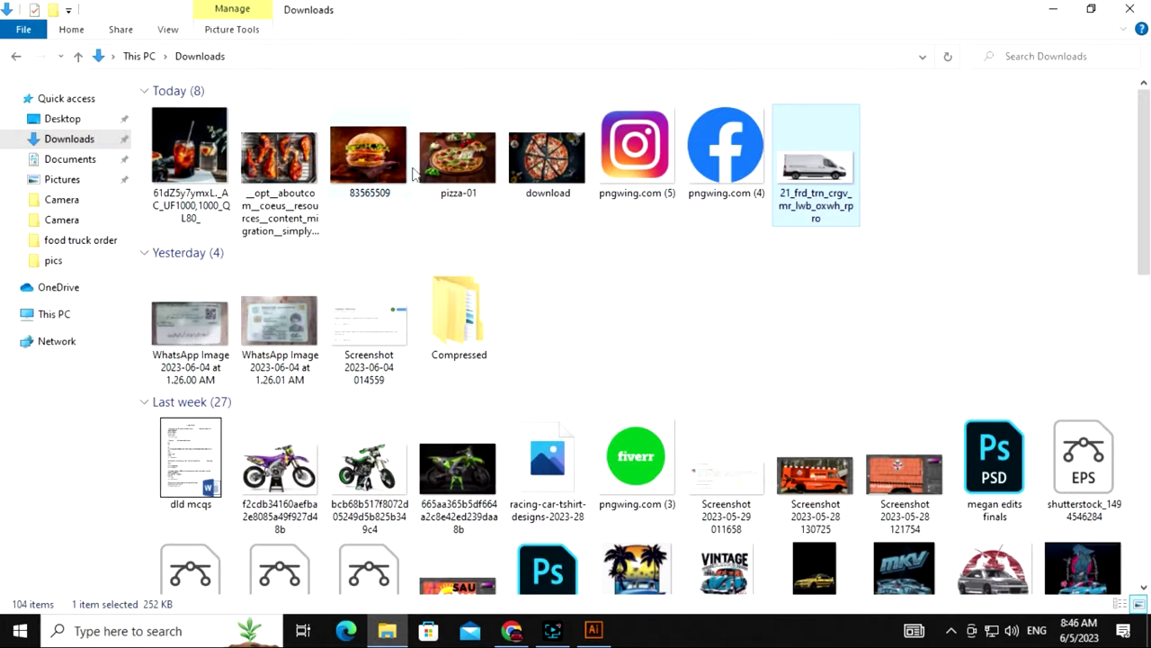
click(66, 98)
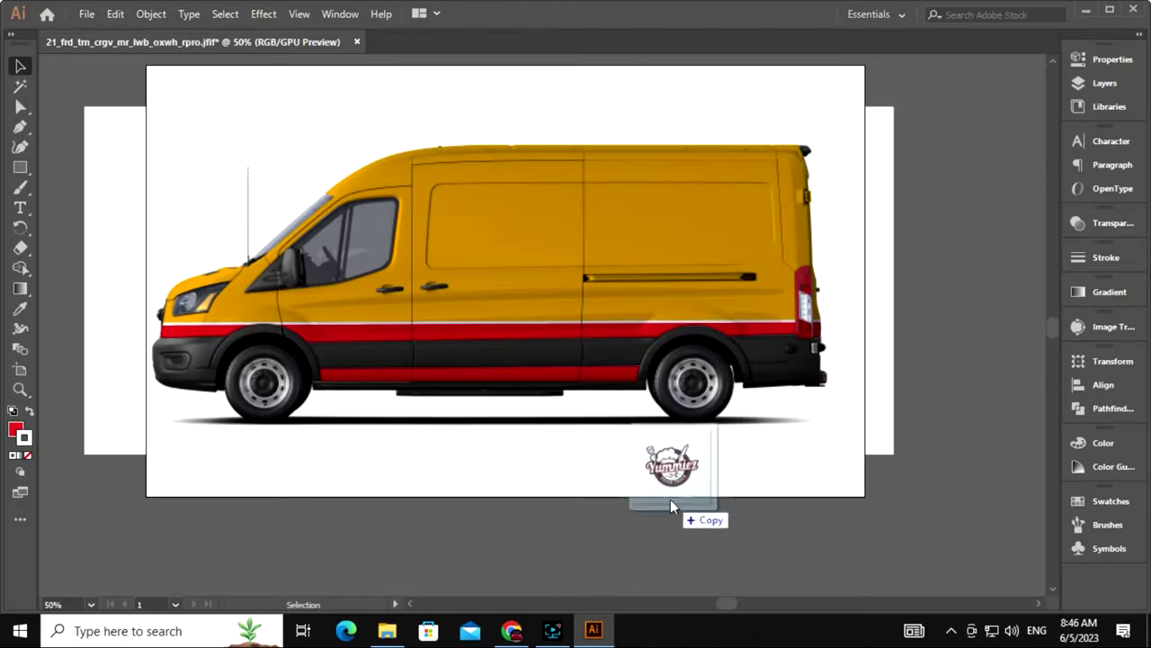
drag(1099, 270, 665, 504)
key(ctrl+minus)
key(ctrl+minus)
key(ctrl+minus)
Shrink the Yummiez logo, move it onto the van's side panel, then enlarge it to fit
drag(727, 138, 660, 293)
key(ctrl+plus)
key(ctrl+plus)
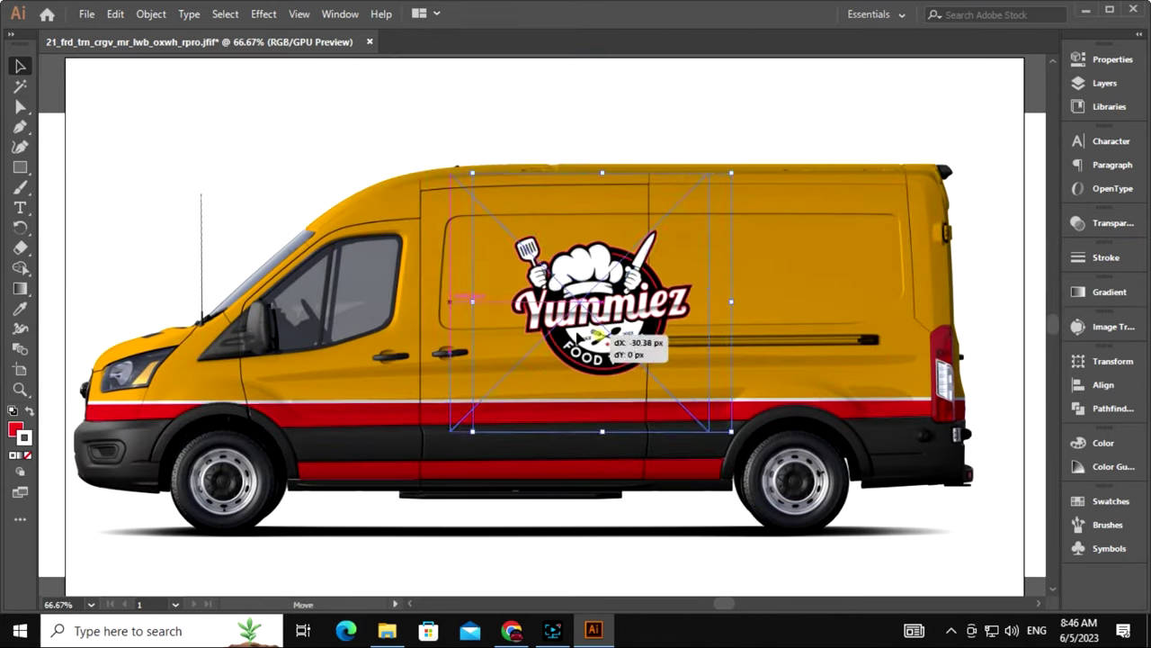
drag(534, 334, 589, 320)
drag(685, 418, 704, 439)
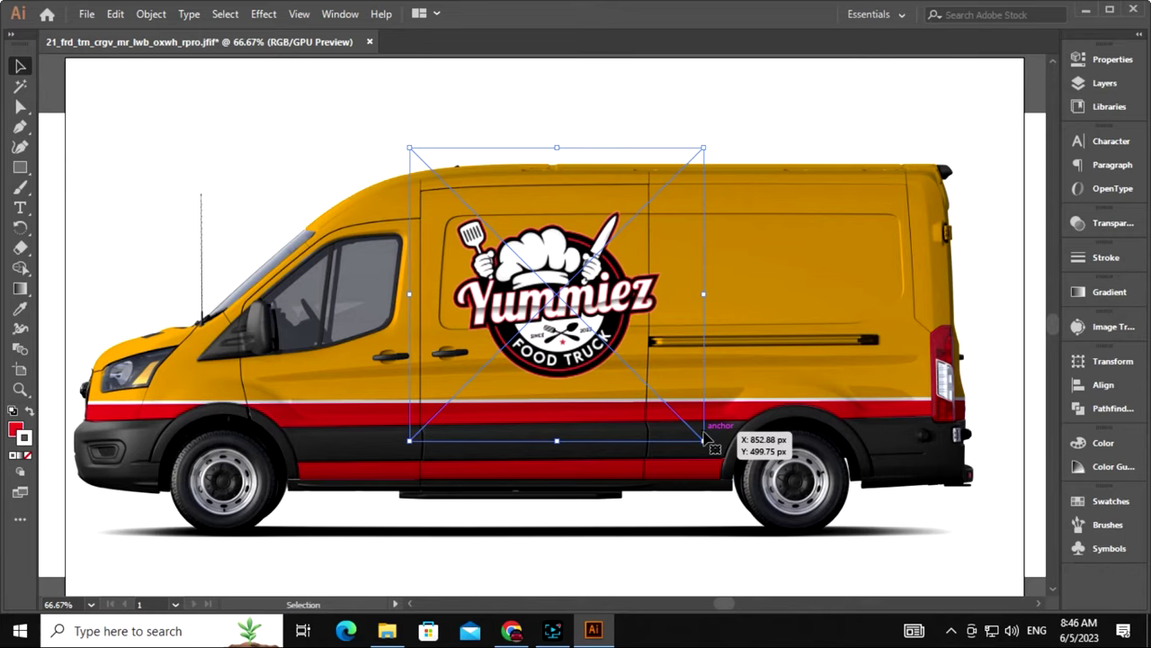
scroll(732, 442, right, 2)
scroll(733, 442, down, 1)
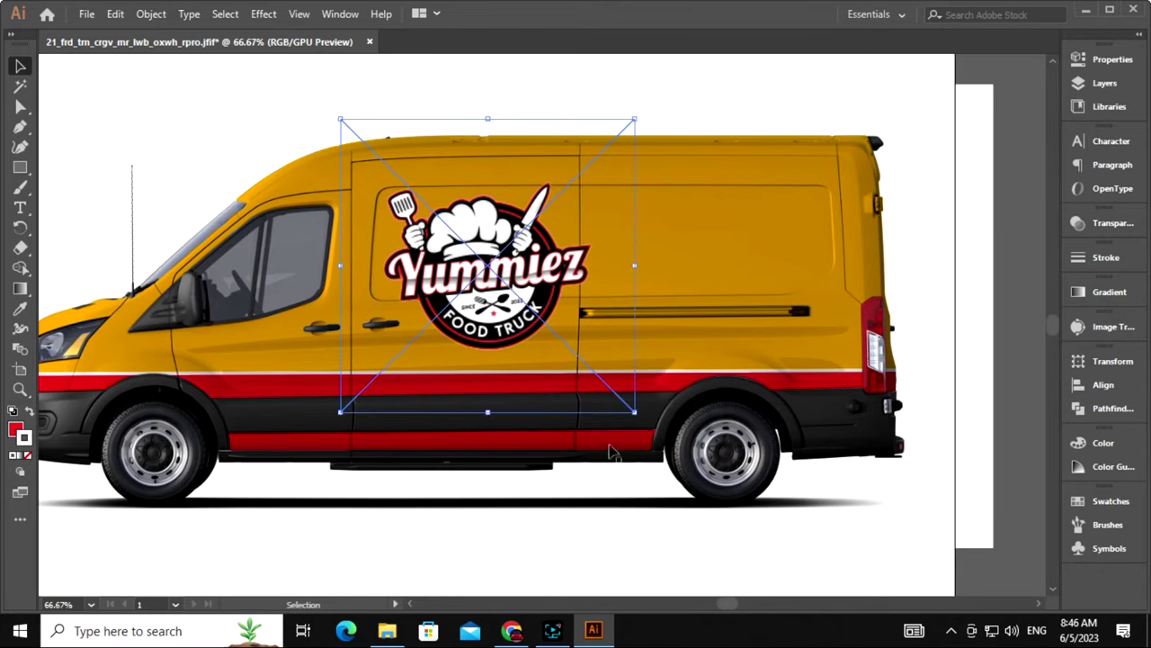
Draw a red hexagon with the Polygon tool beside the van
click(612, 452)
key(ctrl+minus)
scroll(651, 488, right, 1)
key(ctrl+minus)
scroll(590, 426, right, 3)
click(20, 167)
click(90, 205)
mouse_move(623, 279)
mouse_down()
mouse_move(711, 423)
mouse_move(693, 404)
mouse_move(666, 454)
mouse_move(678, 448)
mouse_move(660, 439)
mouse_up()
Rotate the hexagon about its centre and round its corners
key(ctrl+shift+z)
click(720, 445)
click(490, 271)
drag(551, 222, 515, 322)
click(668, 342)
Duplicate the rounded hexagon into a tight four-cell honeycomb cluster
mouse_move(452, 257)
mouse_down()
mouse_move(578, 451)
mouse_move(580, 90)
mouse_up()
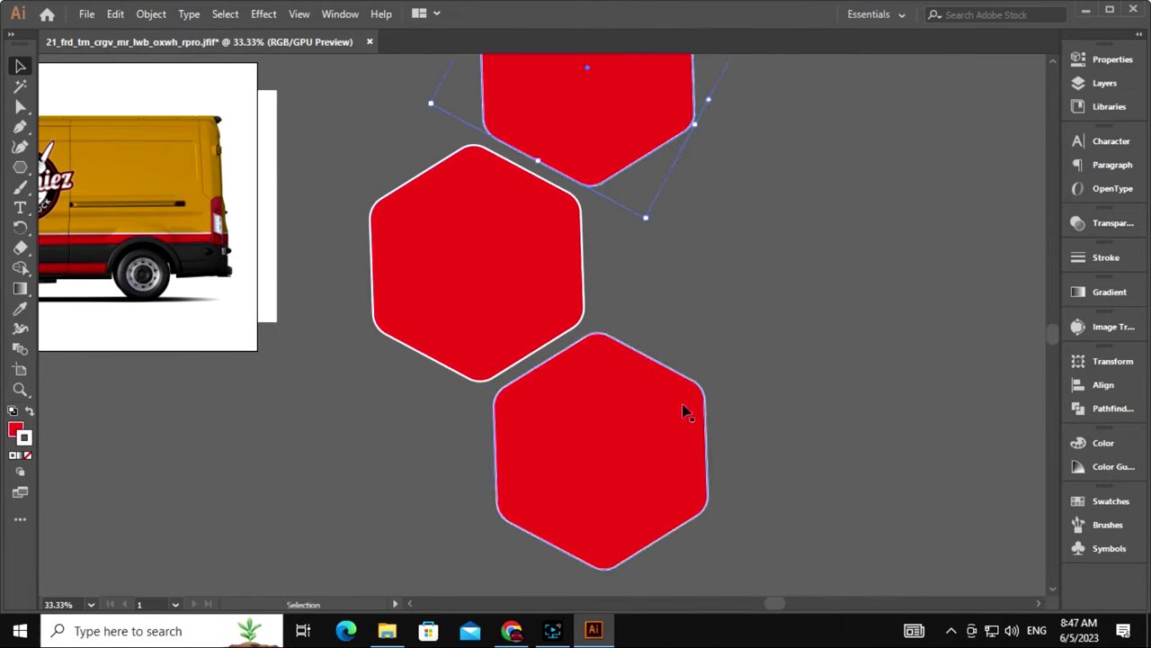
drag(408, 328, 572, 335)
drag(643, 324, 644, 324)
click(774, 441)
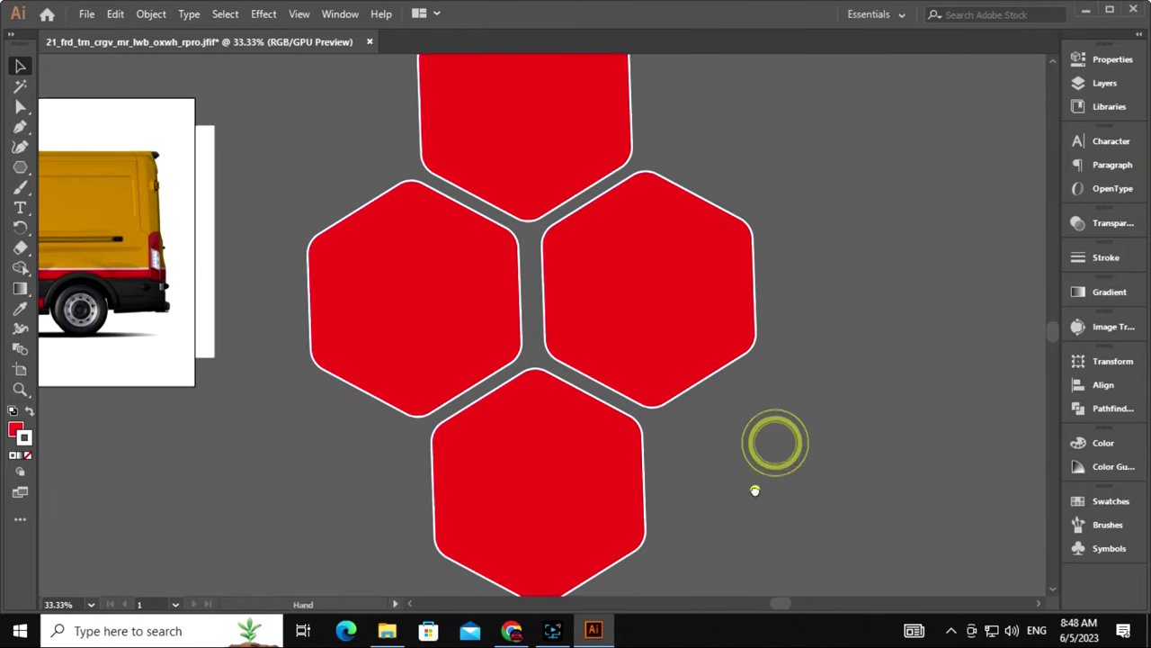
click(607, 466)
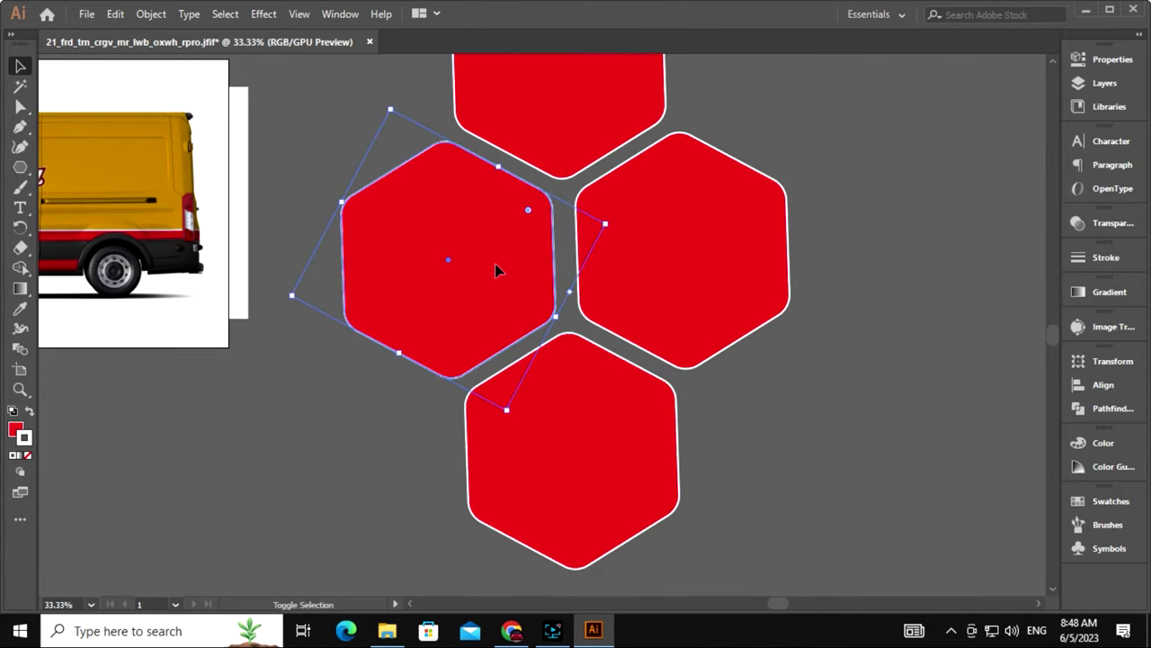
drag(635, 237, 608, 320)
click(554, 500)
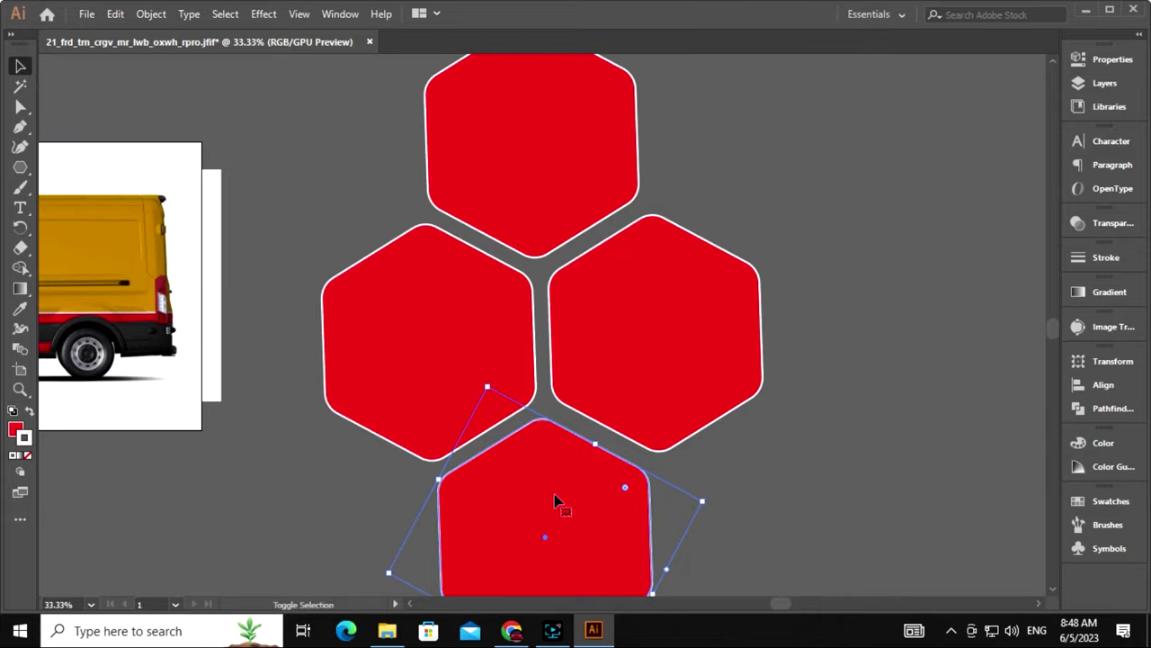
key(ctrl+minus)
click(621, 363)
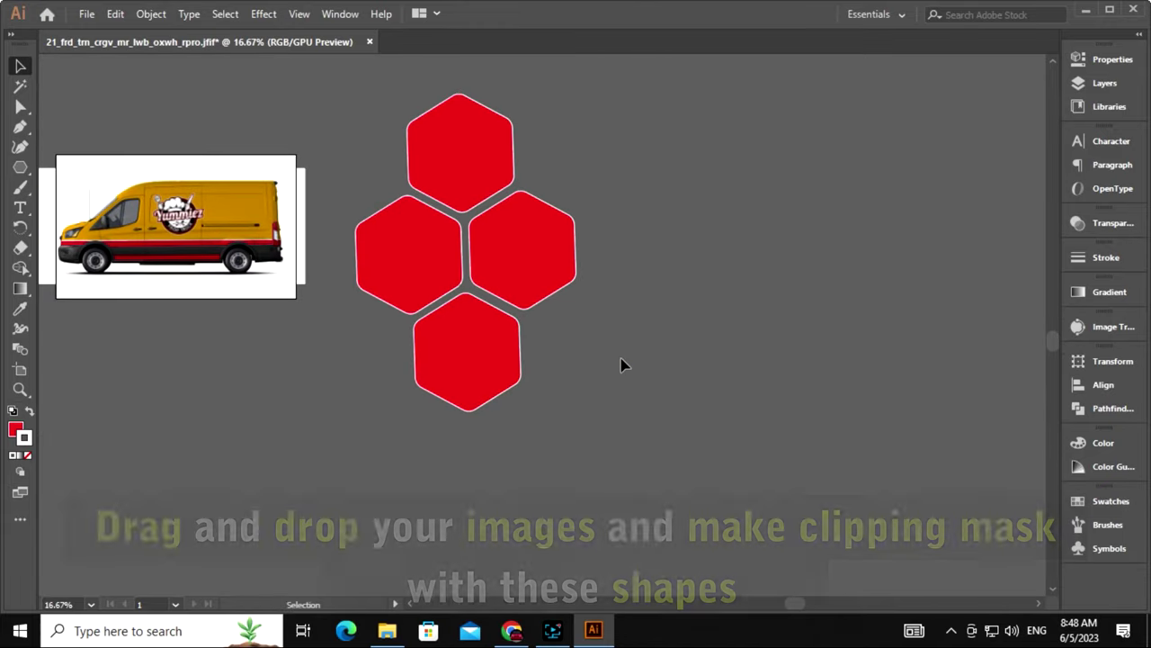
Place the pizza photo over the top hexagon and make a clipping mask
click(387, 630)
mouse_move(462, 158)
mouse_down()
mouse_move(832, 440)
mouse_move(760, 491)
mouse_up()
drag(809, 499, 419, 229)
right_click(412, 232)
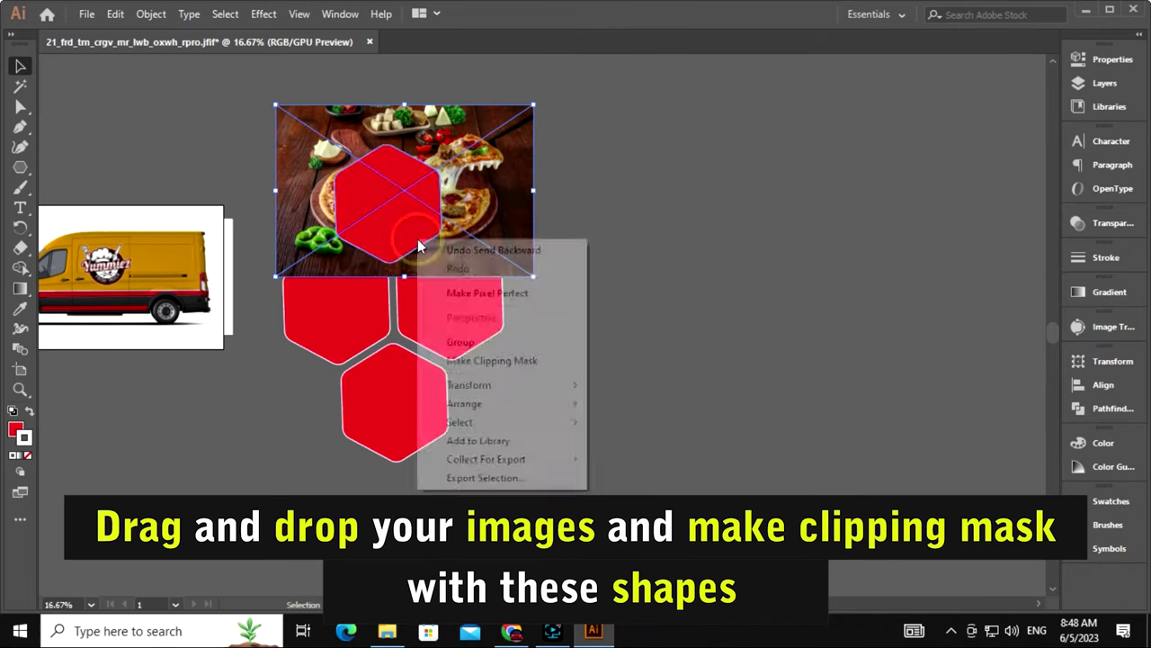
click(459, 362)
right_click(409, 198)
click(474, 318)
Resize and nudge the pizza inside its hexagon, then move the burger photo over the left hexagon
drag(532, 280, 486, 256)
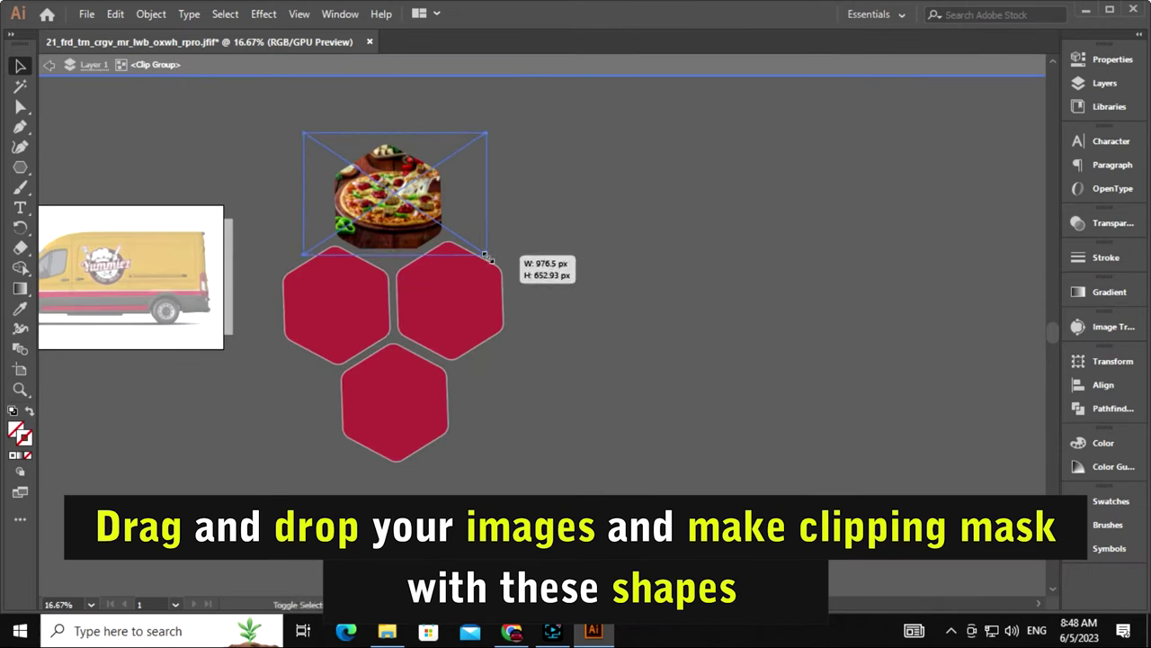
drag(394, 252, 393, 260)
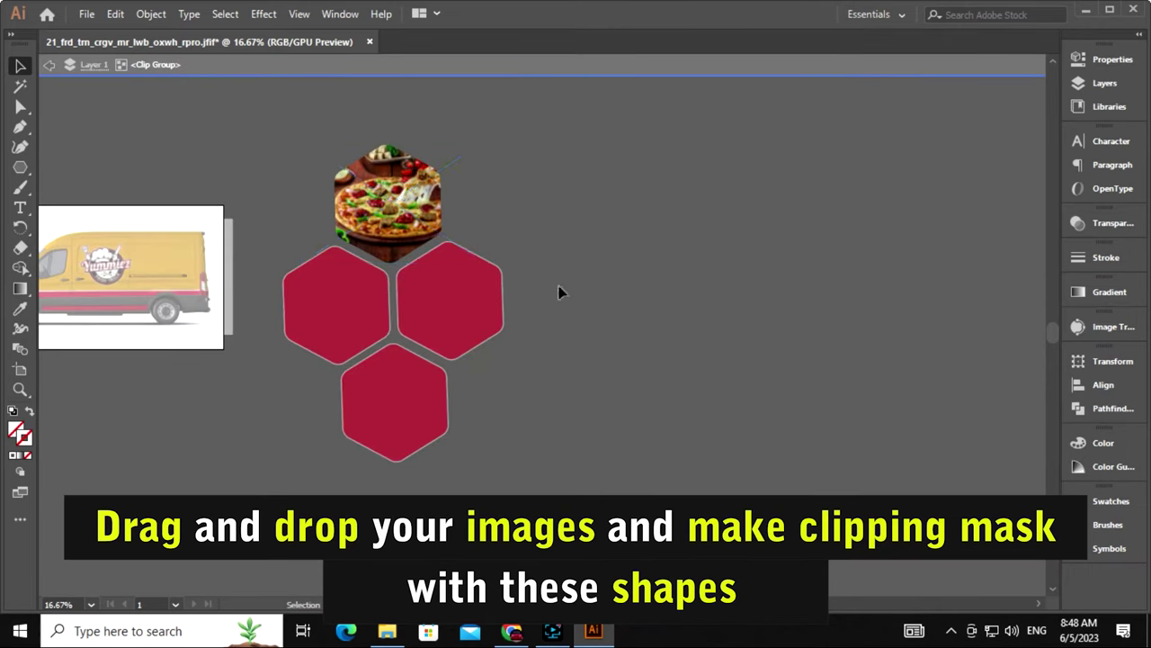
double_click(635, 329)
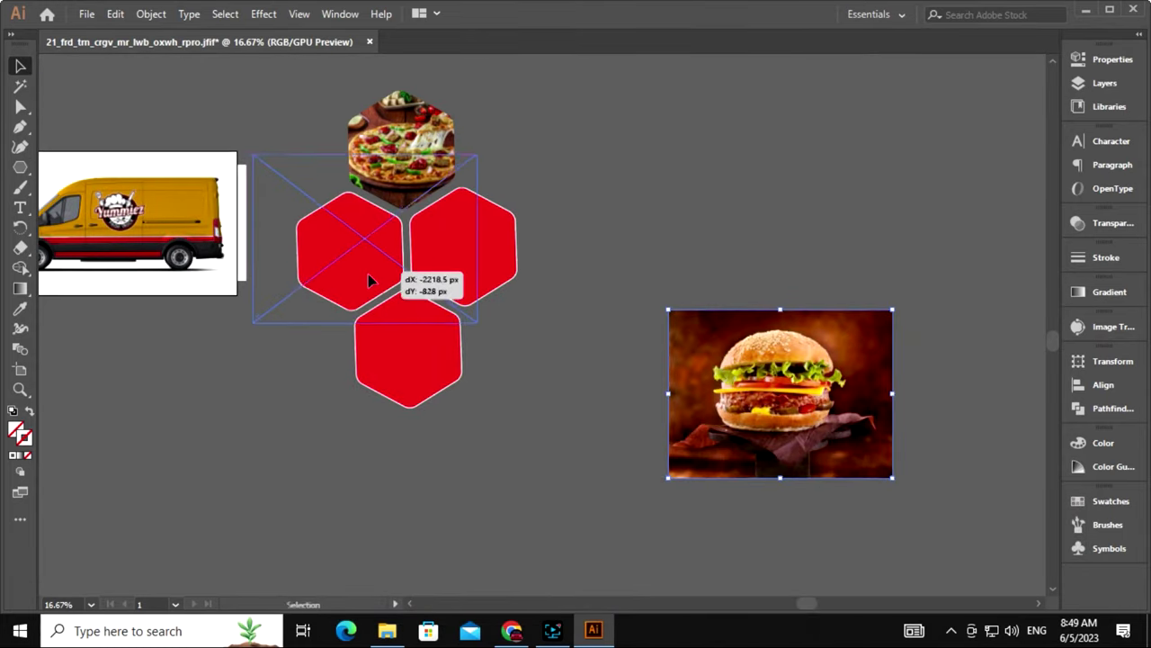
mouse_move(368, 281)
mouse_down()
mouse_move(450, 333)
mouse_move(454, 317)
mouse_move(436, 317)
mouse_up()
click(379, 364)
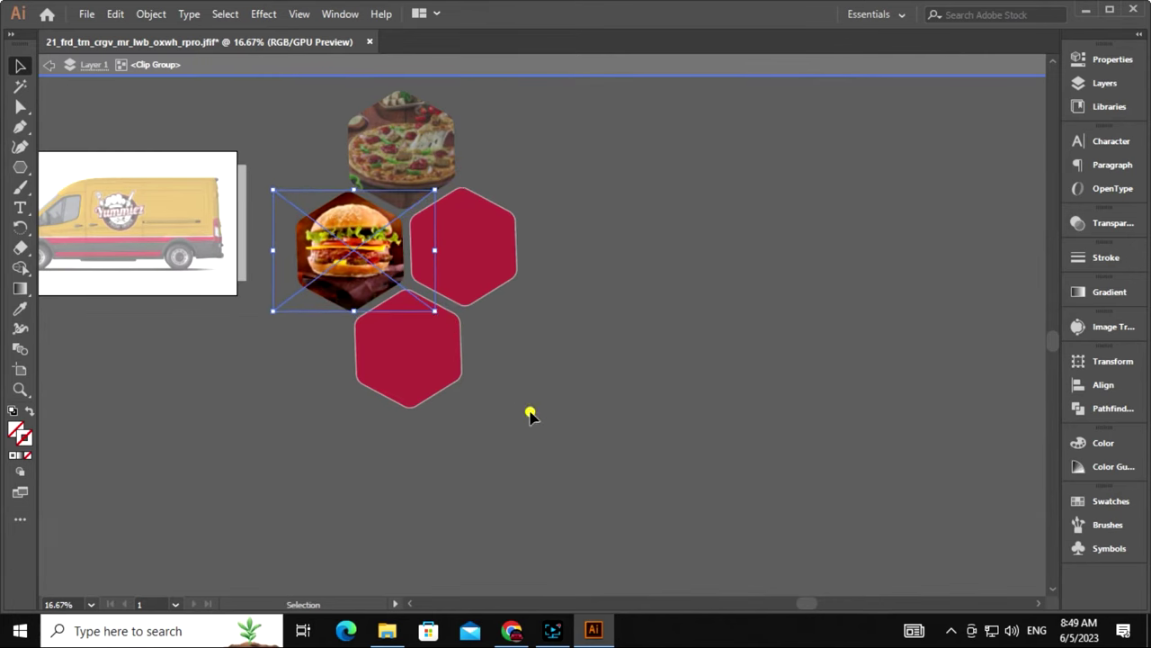
Clip the grilled chicken photo into the bottom hexagon and fit it inside
double_click(517, 411)
key(alt+Tab)
mouse_move(725, 484)
mouse_down()
mouse_move(319, 400)
mouse_move(351, 363)
mouse_up()
shift+click(297, 319)
right_click(278, 352)
click(367, 470)
drag(420, 421, 406, 407)
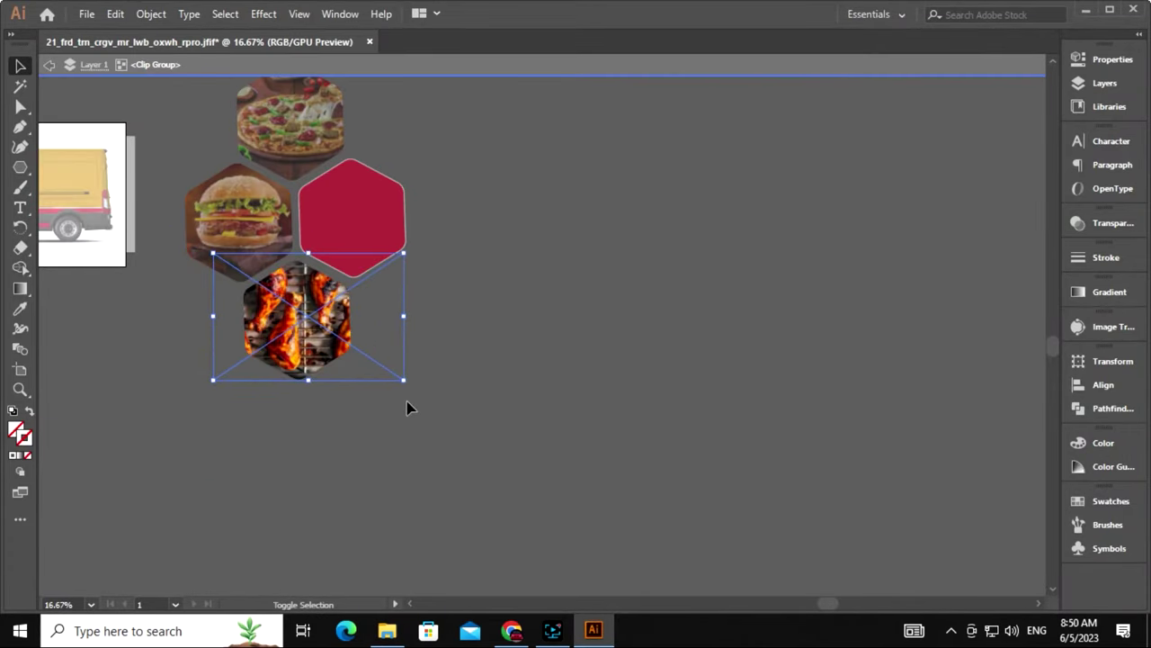
double_click(427, 409)
Clip the iced drink photo into the right hexagon, scale it down, and set outlines white
key(alt+Tab)
drag(193, 133, 600, 490)
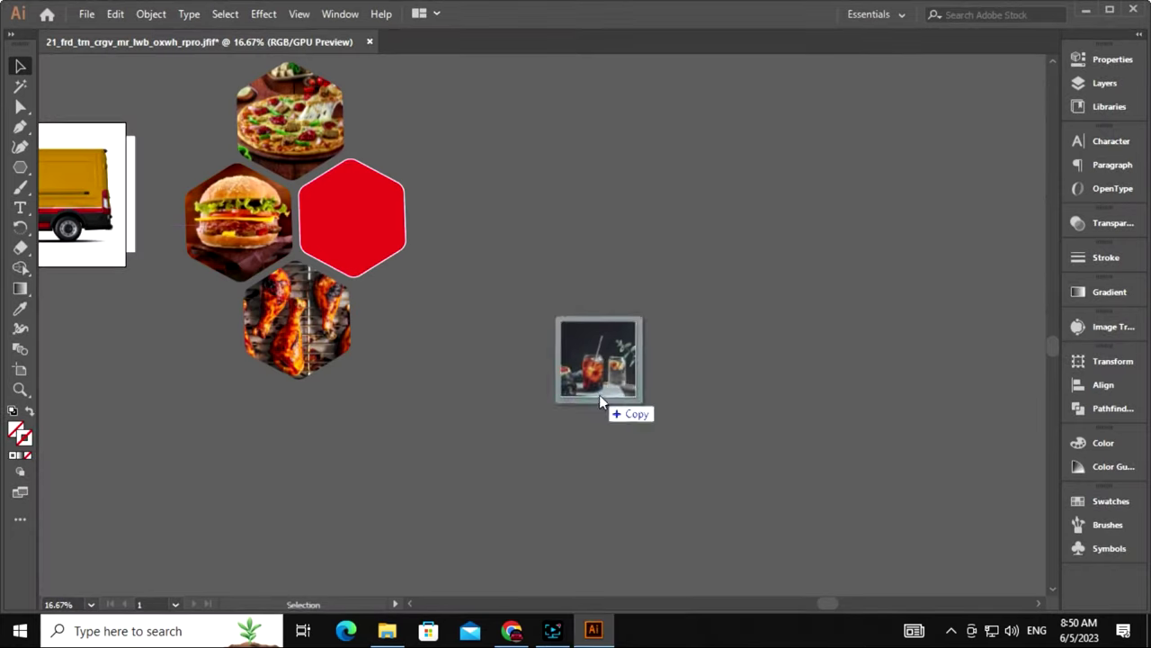
drag(544, 346, 362, 223)
key(ctrl+[)
shift+click(350, 216)
right_click(394, 232)
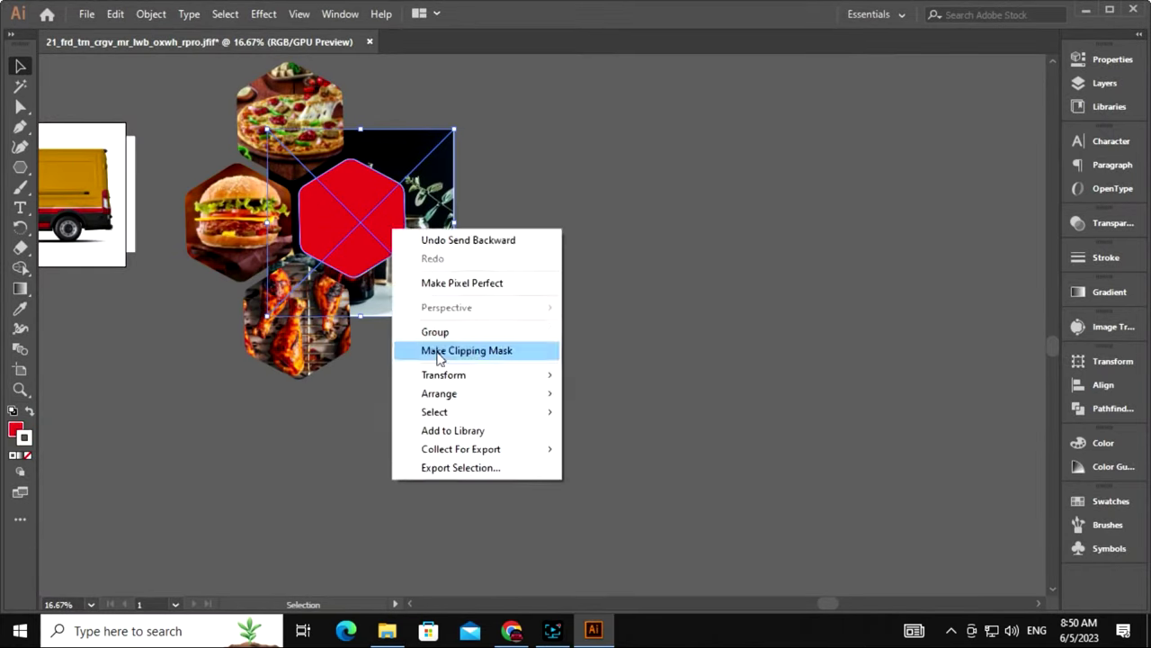
click(430, 350)
double_click(403, 261)
drag(454, 315, 416, 276)
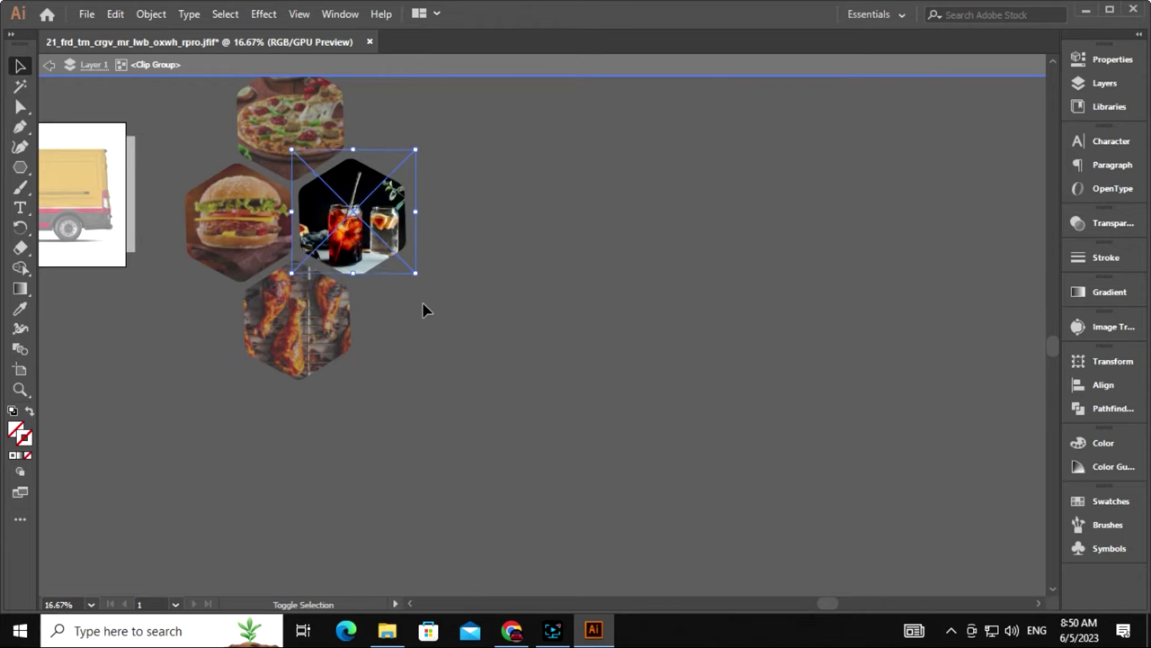
key(Escape)
click(14, 457)
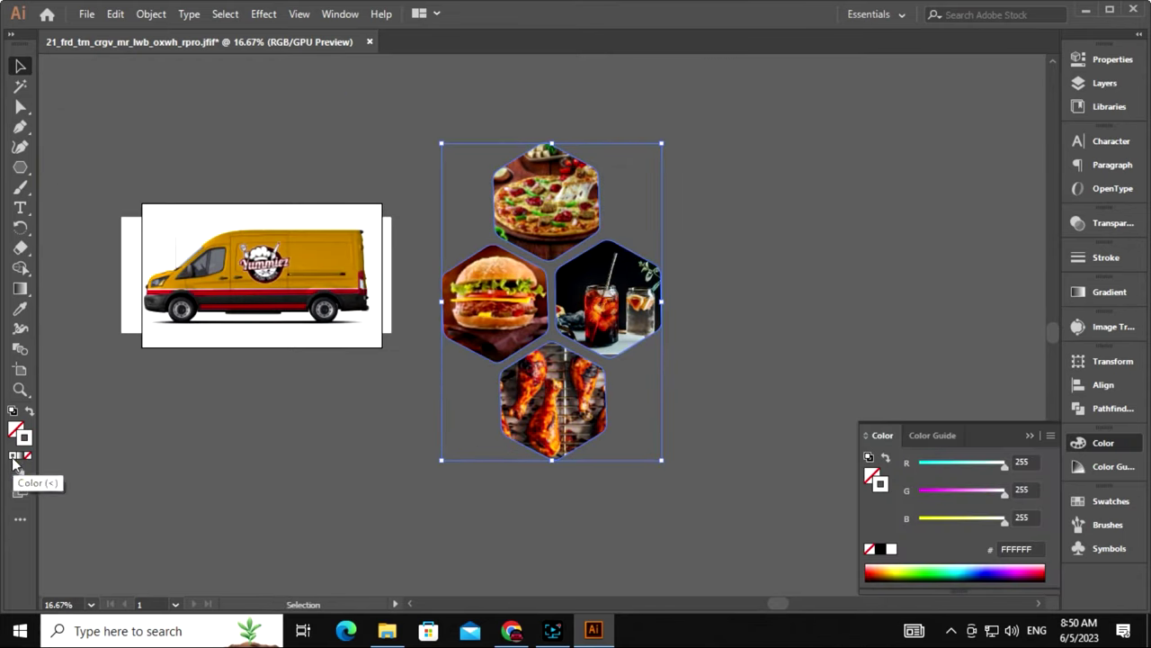
Give the hexagon outlines a 2 pt stroke weight
click(1106, 257)
click(987, 275)
click(987, 293)
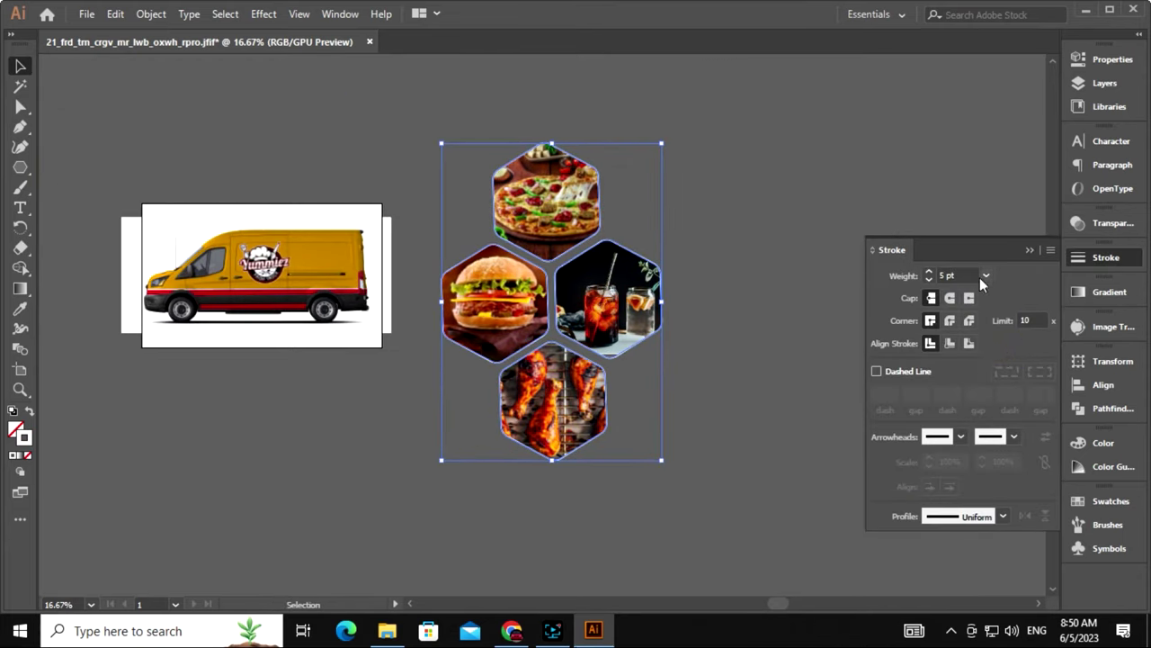
click(765, 255)
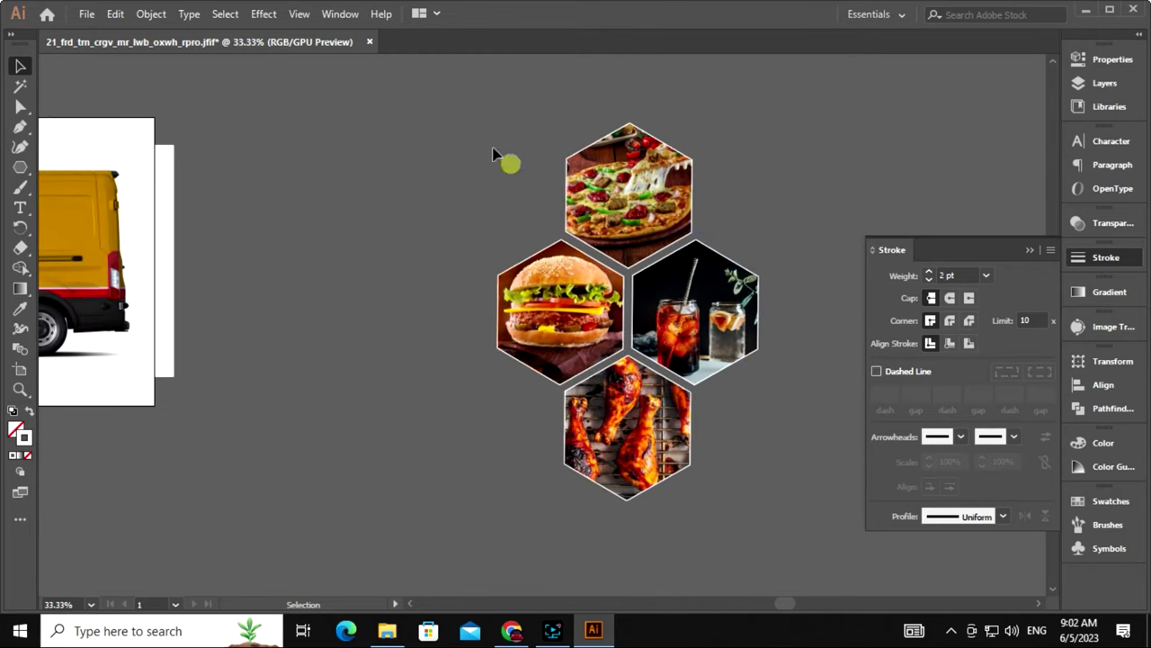
drag(714, 428, 588, 438)
scroll(501, 315, up, 2)
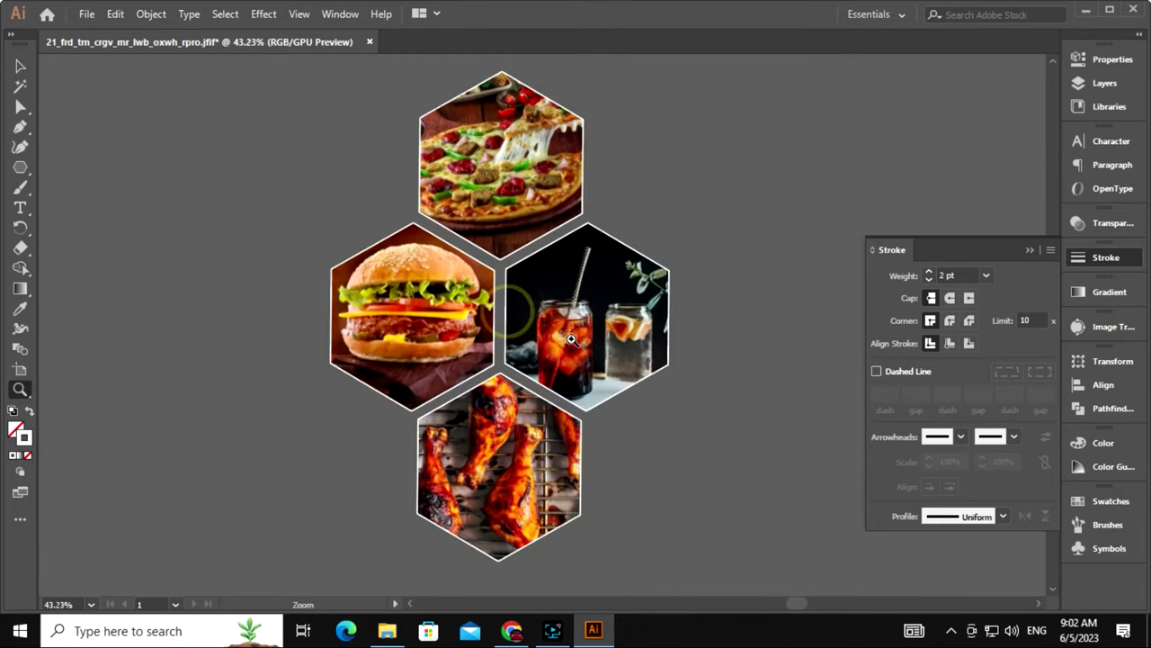
Group the four hexagon photos into one collage and copy it
drag(302, 117, 621, 491)
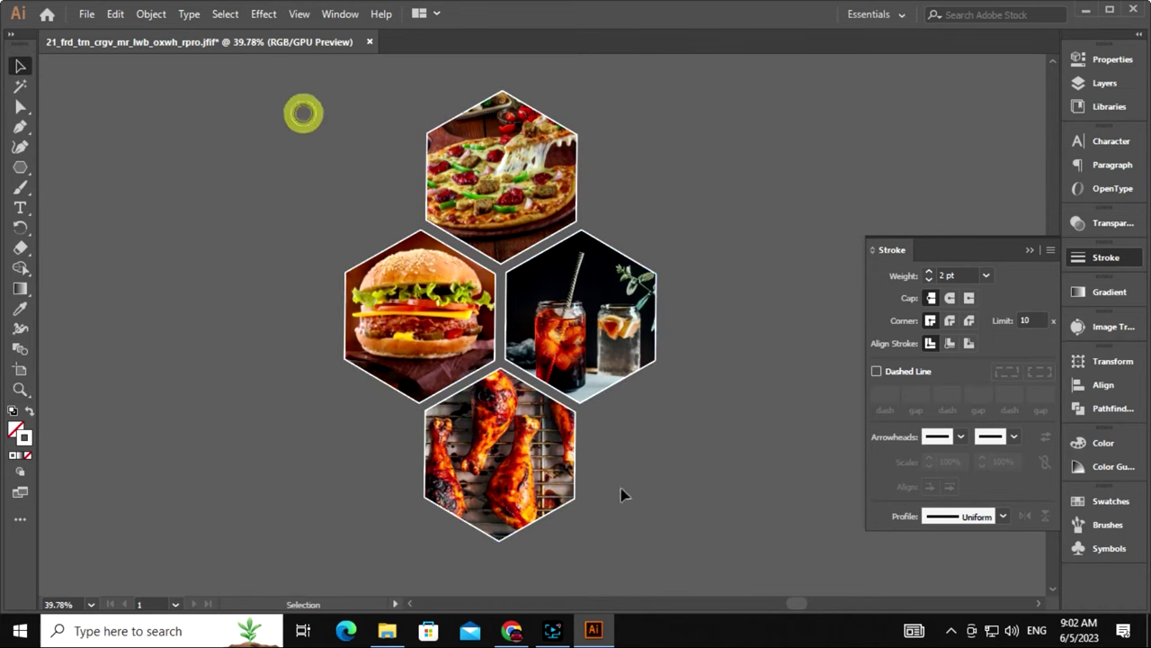
right_click(486, 246)
click(150, 13)
click(243, 75)
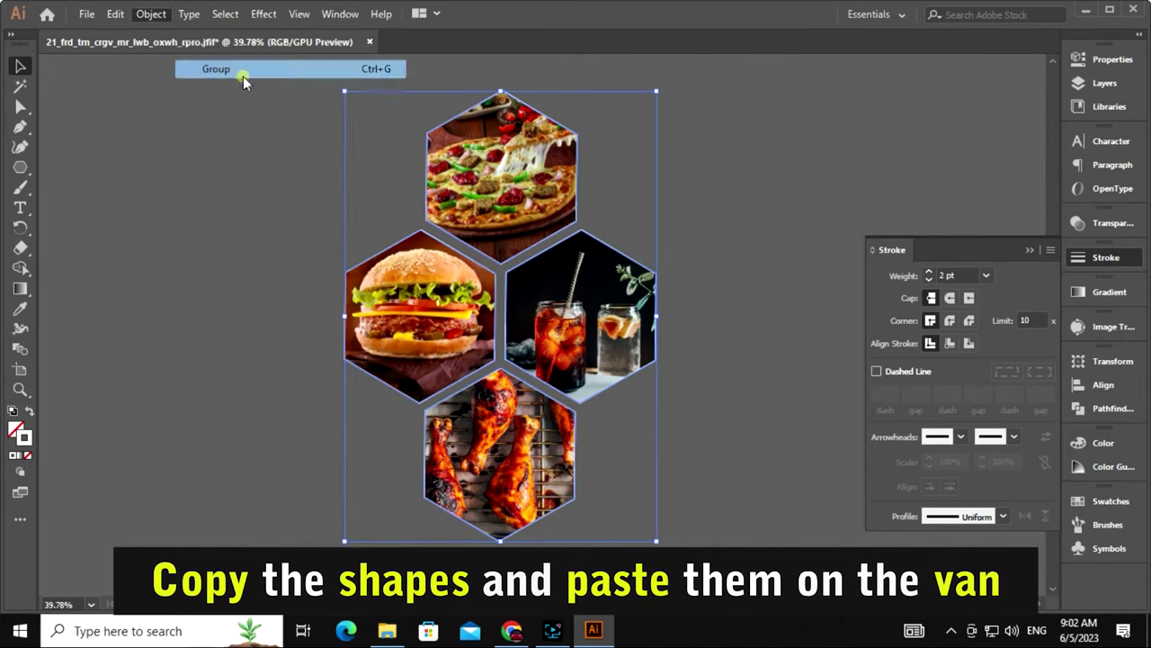
right_click(480, 214)
click(444, 213)
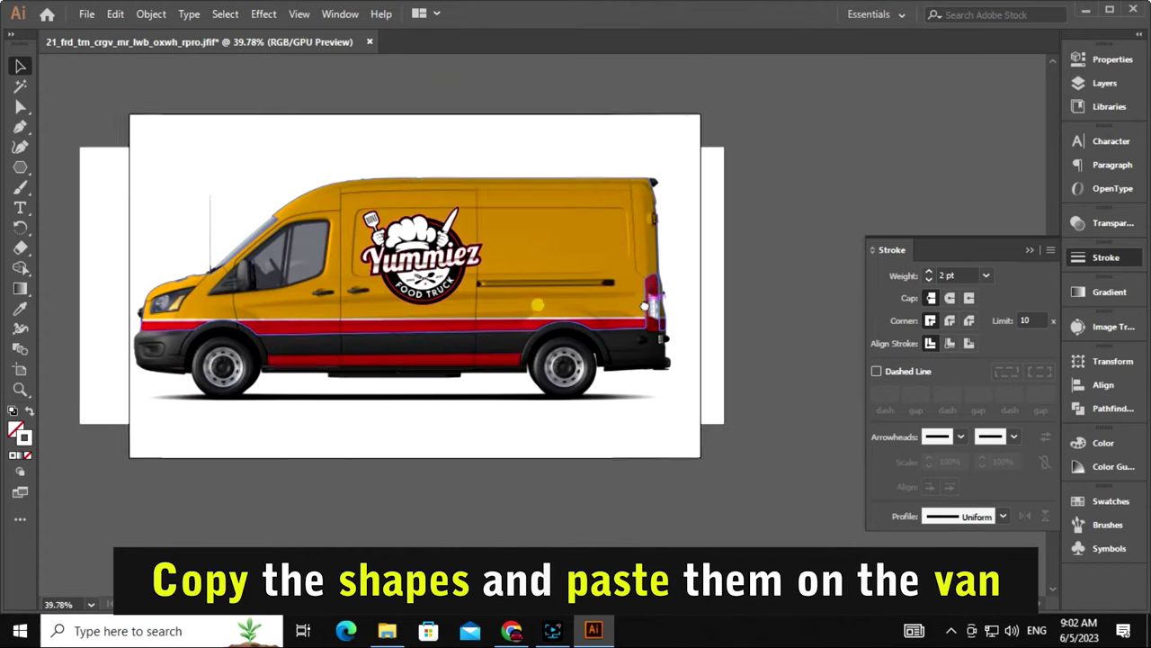
Paste the hexagon collage inside the van clip group, shrink it and move it to the rear side
right_click(643, 227)
click(692, 349)
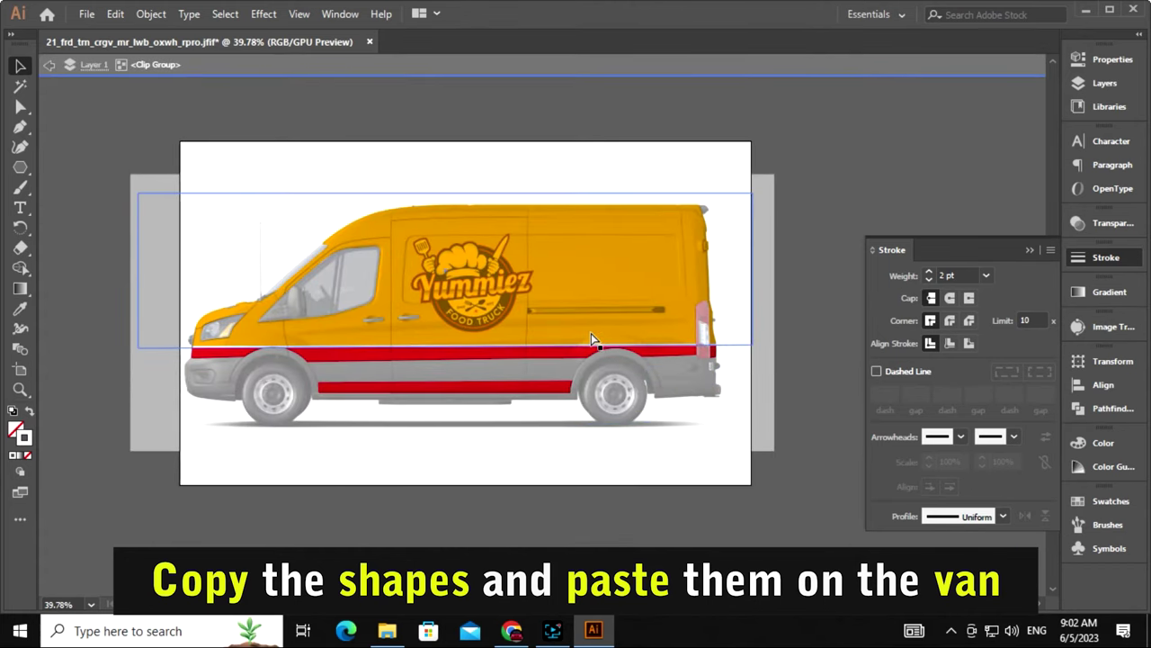
key(ctrl+v)
drag(701, 559, 565, 555)
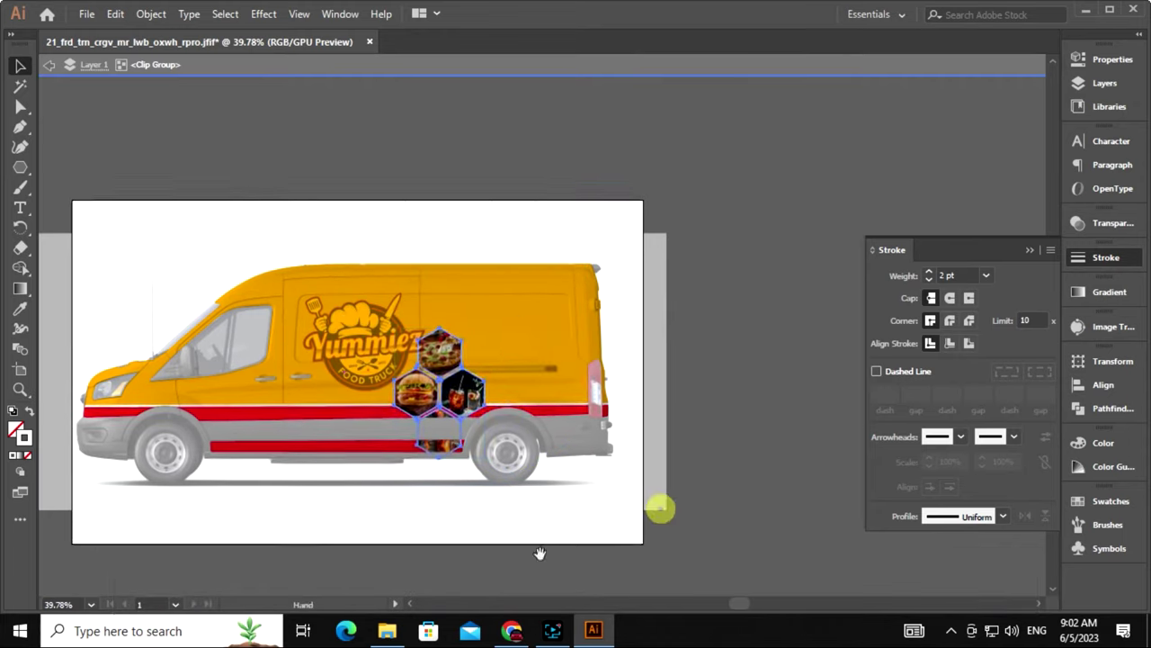
mouse_move(486, 396)
mouse_down()
mouse_move(585, 414)
mouse_move(643, 441)
mouse_up()
Nudge and rescale the collage to fit the van's rear panel
key(ctrl+equal)
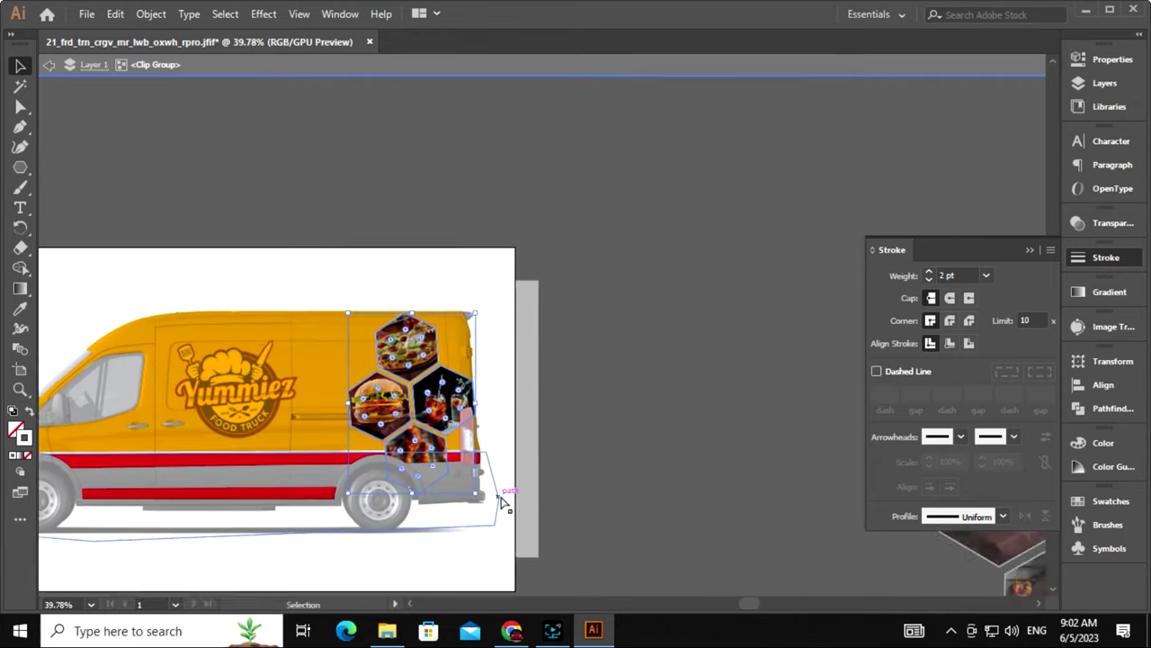
key(shift+Up)
key(shift+Right)
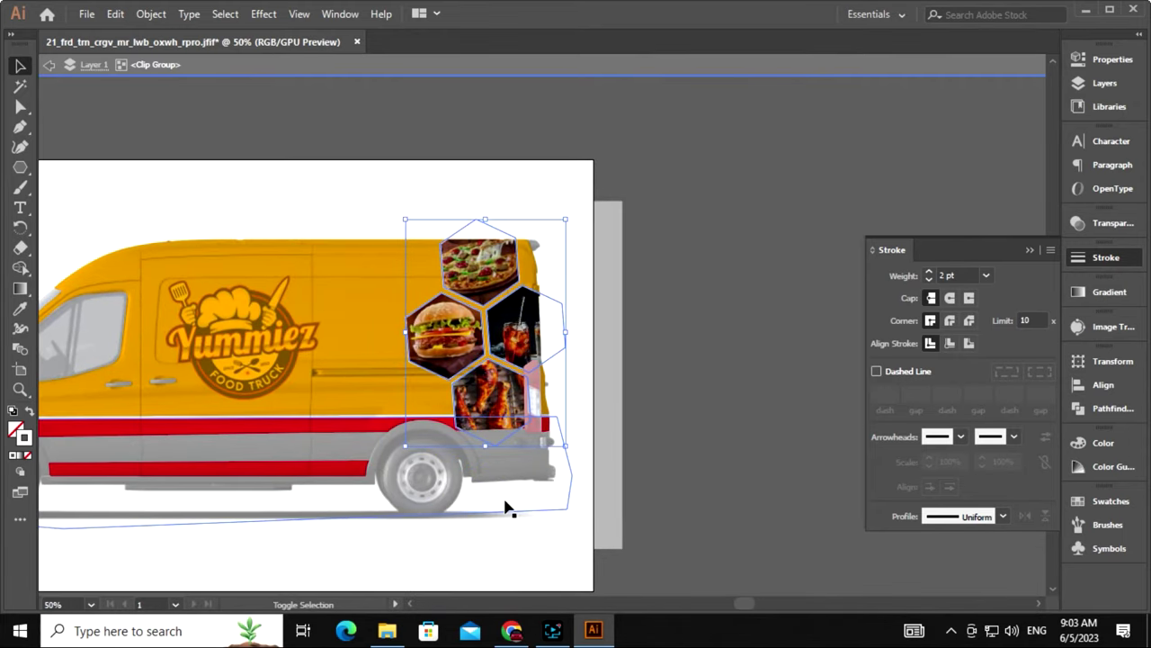
key(ctrl+equal)
drag(474, 495, 456, 485)
mouse_move(551, 441)
mouse_down()
mouse_move(573, 465)
mouse_move(546, 513)
mouse_up()
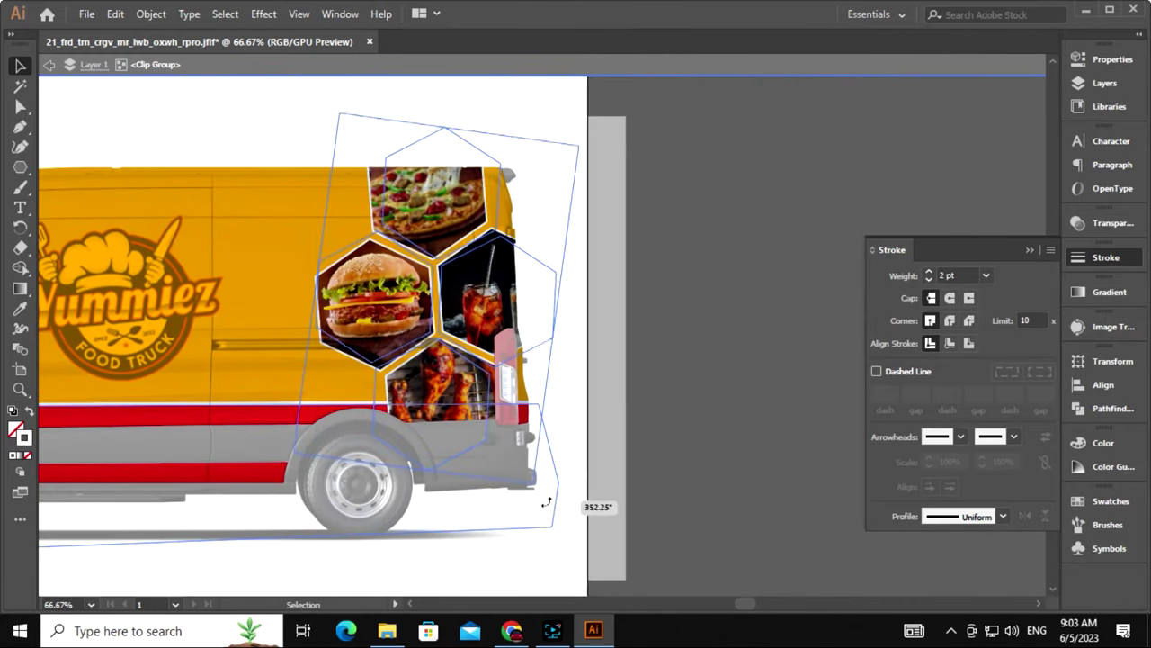
drag(571, 442, 561, 502)
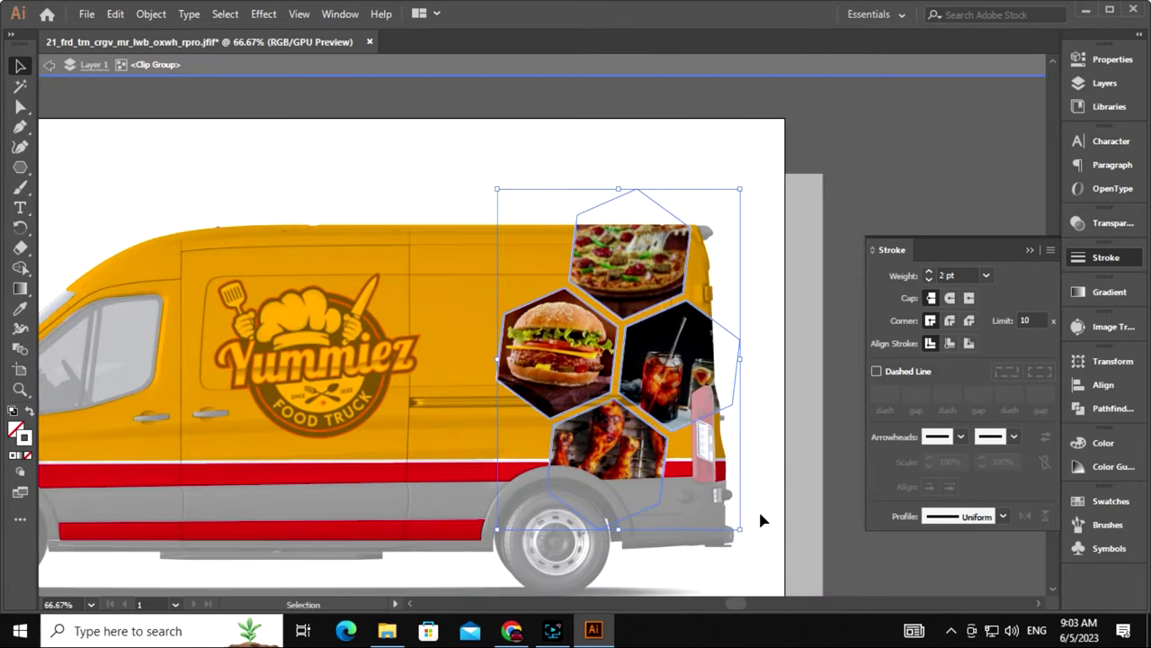
drag(765, 513, 725, 532)
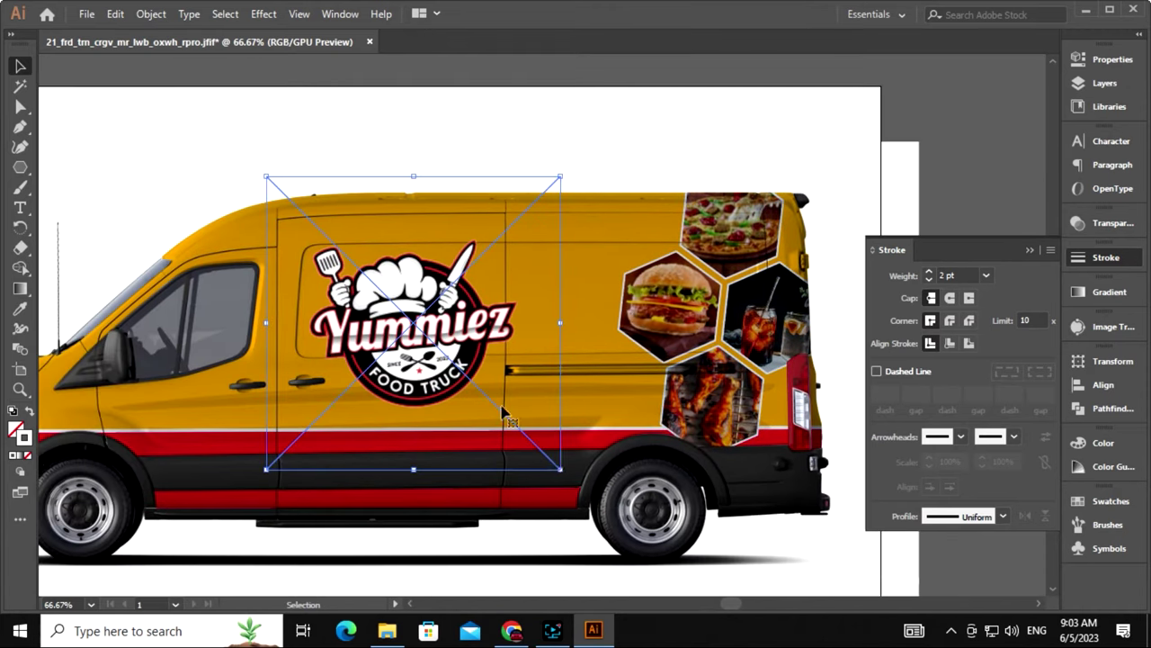
Enlarge the Yummiez logo on the van and zoom out to view the whole van
mouse_move(560, 468)
mouse_down()
mouse_move(569, 477)
mouse_move(600, 465)
mouse_up()
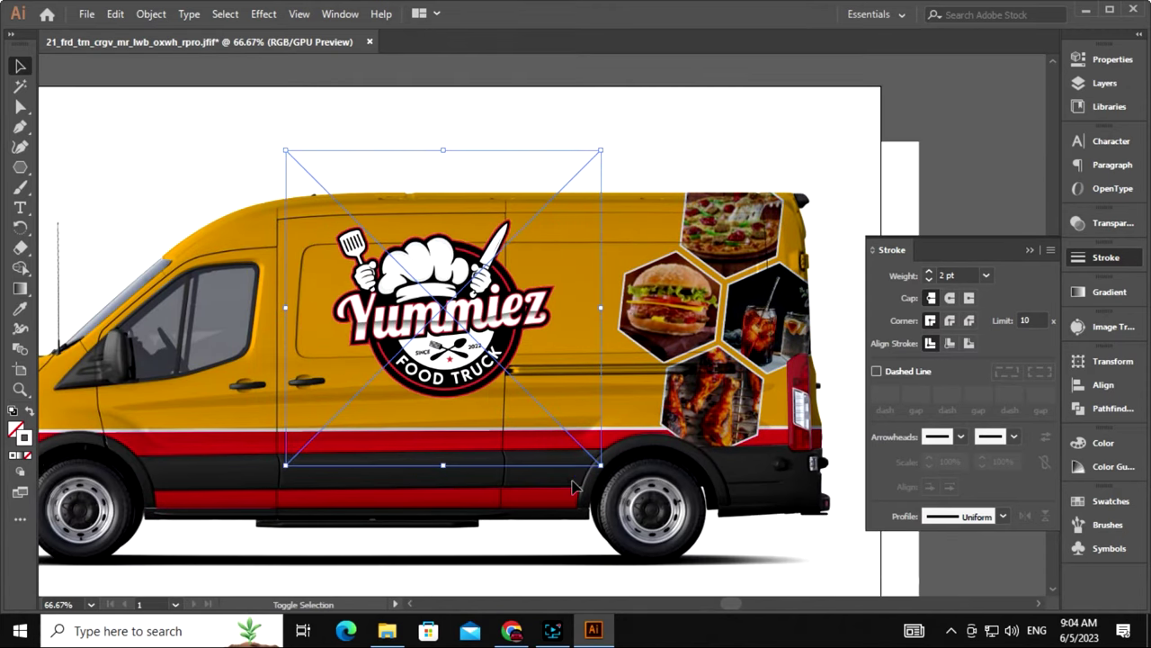
click(1030, 250)
click(974, 449)
key(ctrl+0)
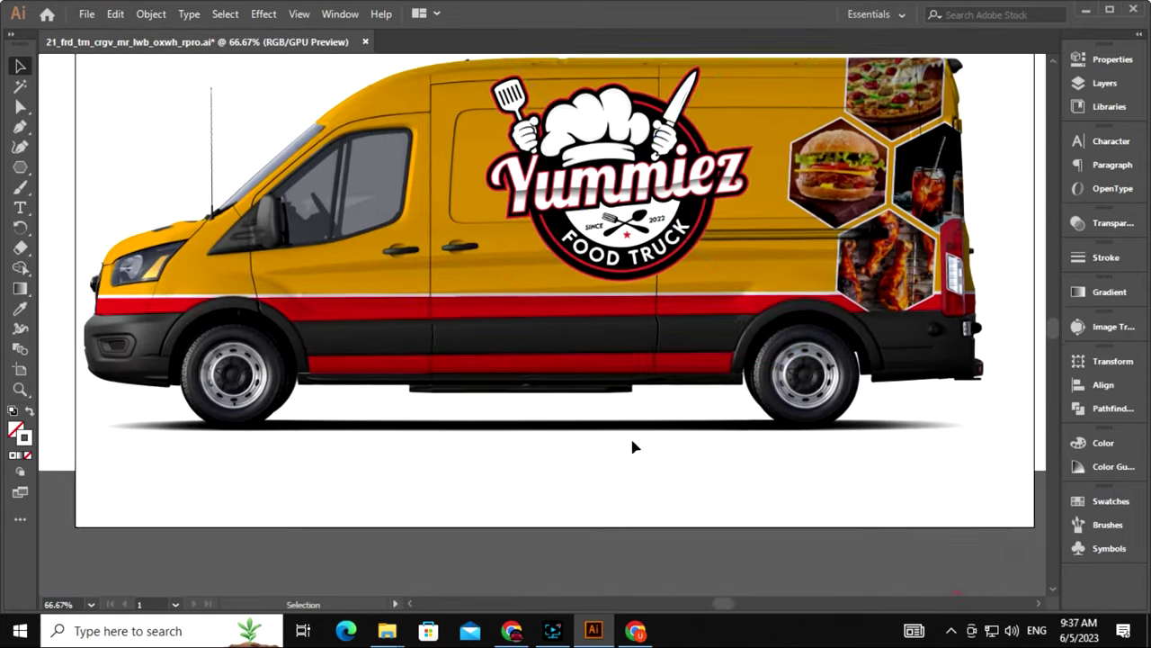
Blend the Yummiez logo into the van with Multiply
click(629, 434)
click(1113, 222)
click(810, 517)
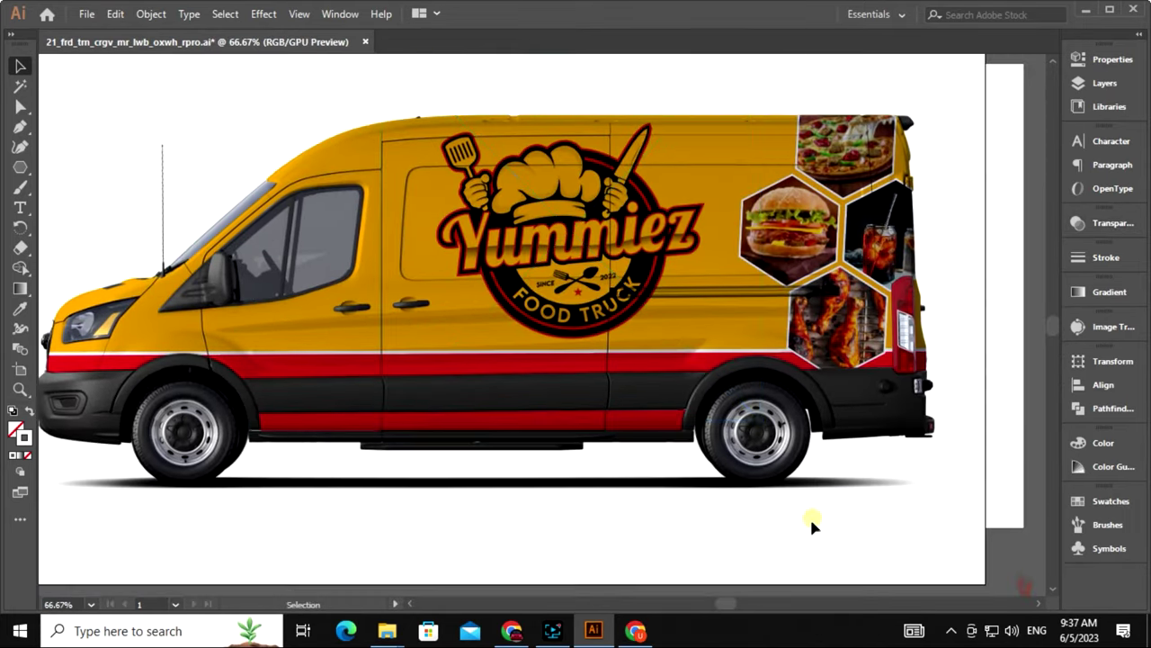
Add the 24 pt tagline 'Vetearn and owend operated' under the logo
scroll(737, 468, down, 3)
key(y)
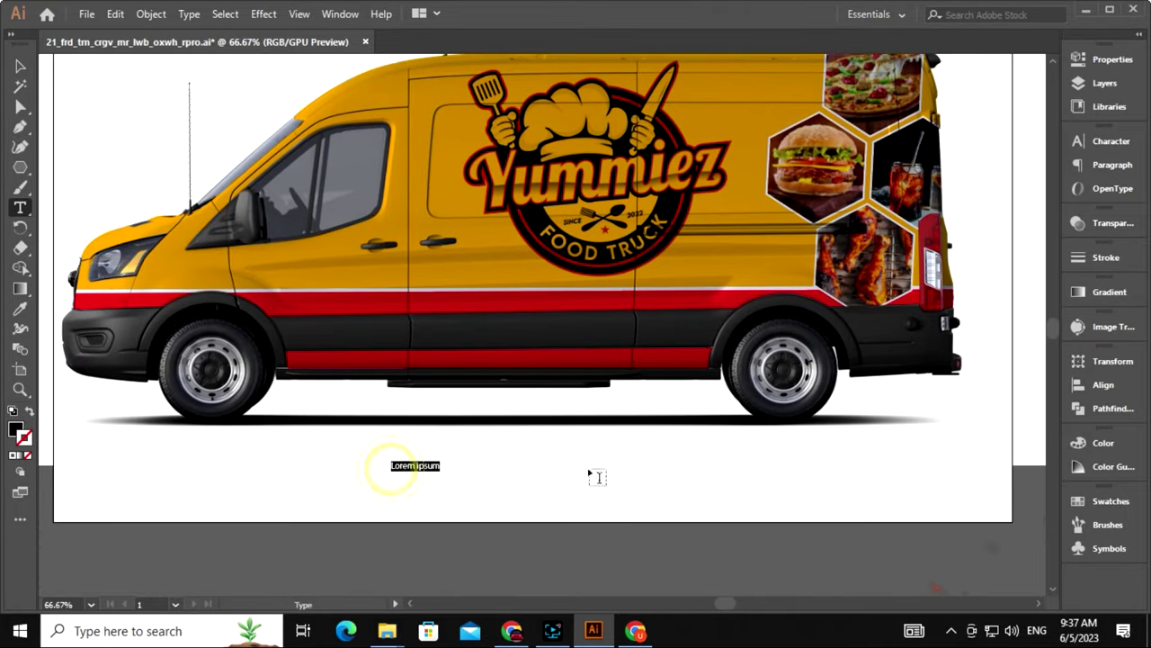
click(1113, 141)
click(948, 208)
click(967, 432)
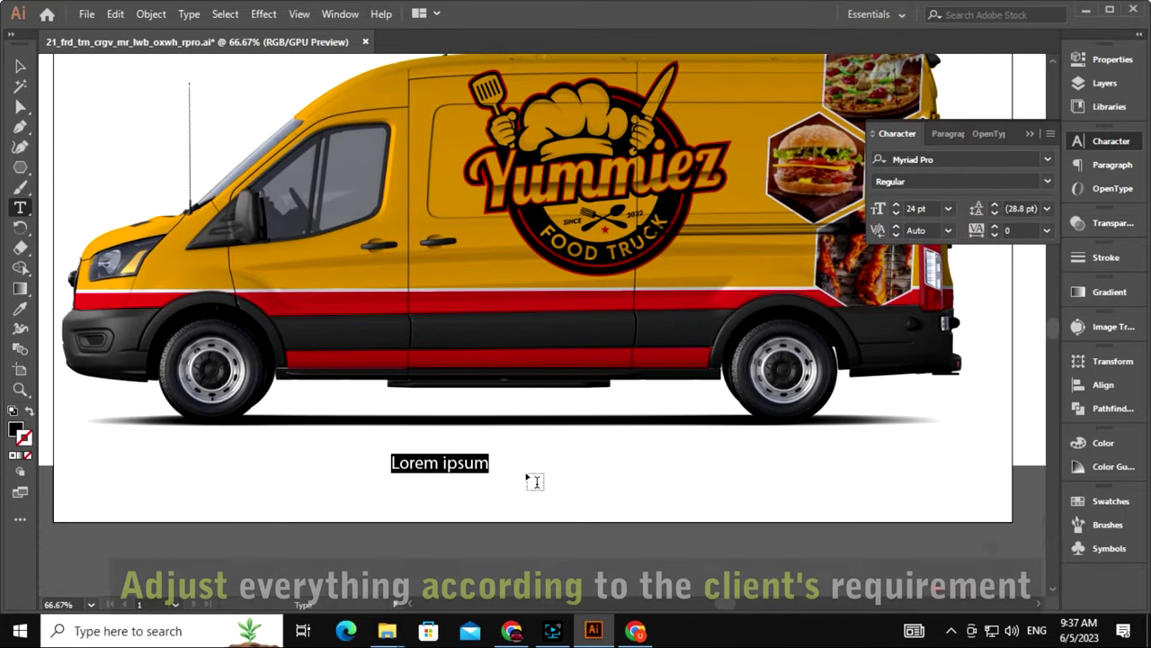
text(Vetearn and owend operated)
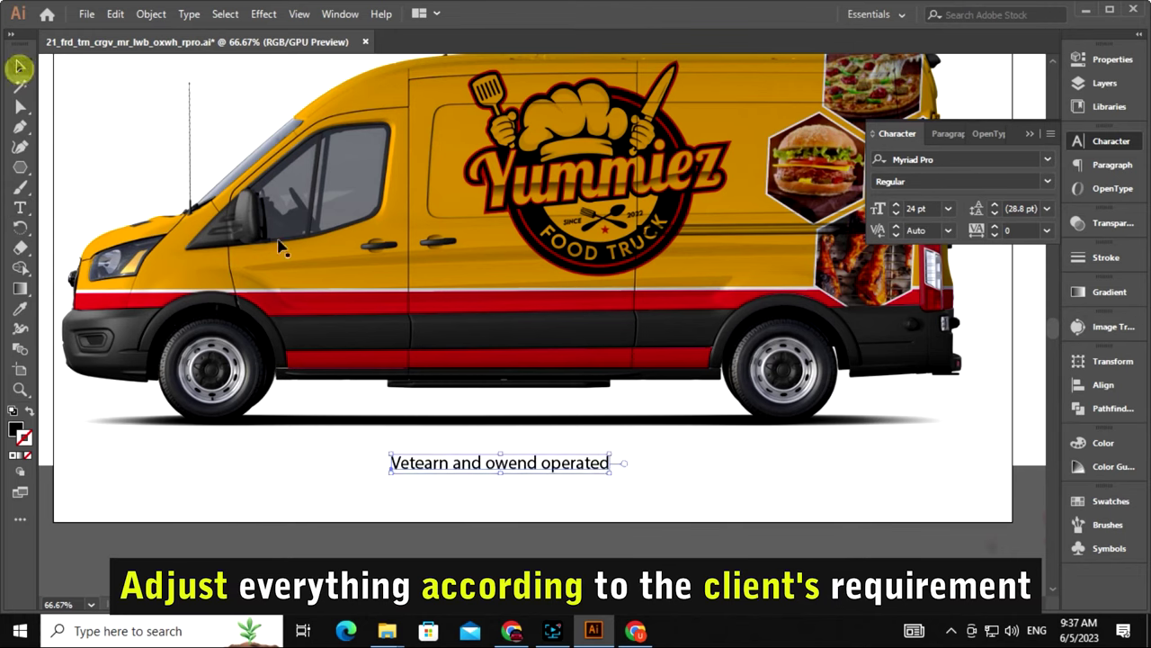
scroll(627, 475, up, 1)
scroll(627, 474, right, 2)
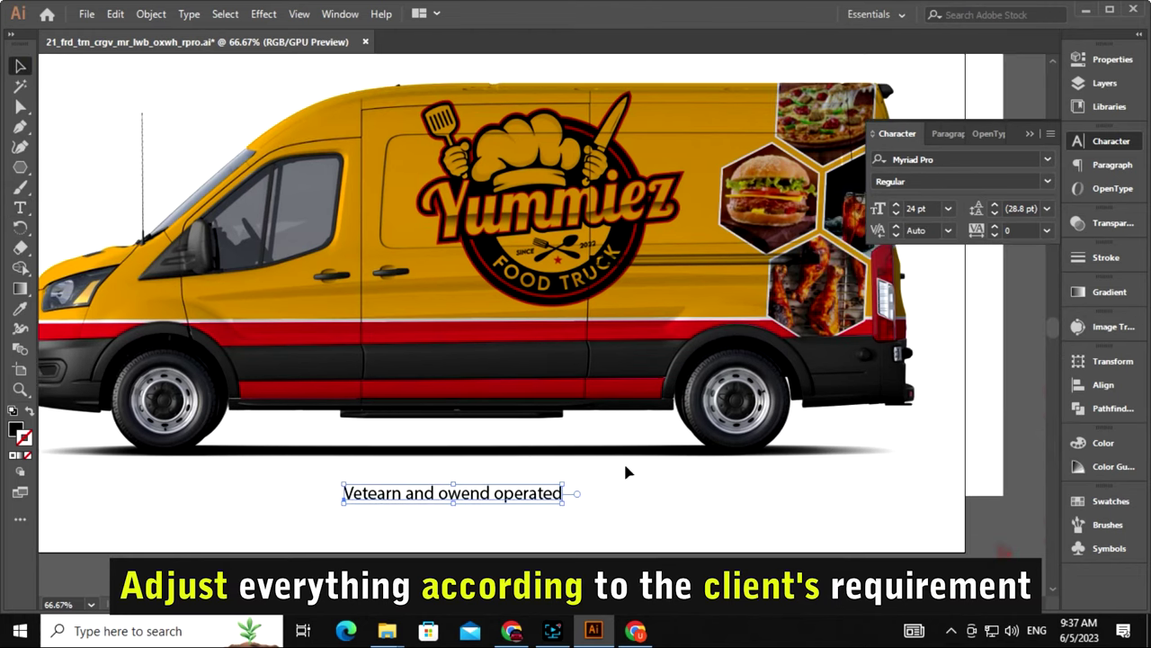
drag(502, 358, 513, 337)
Shrink the Yummiez logo slightly
scroll(512, 337, up, 2)
click(547, 349)
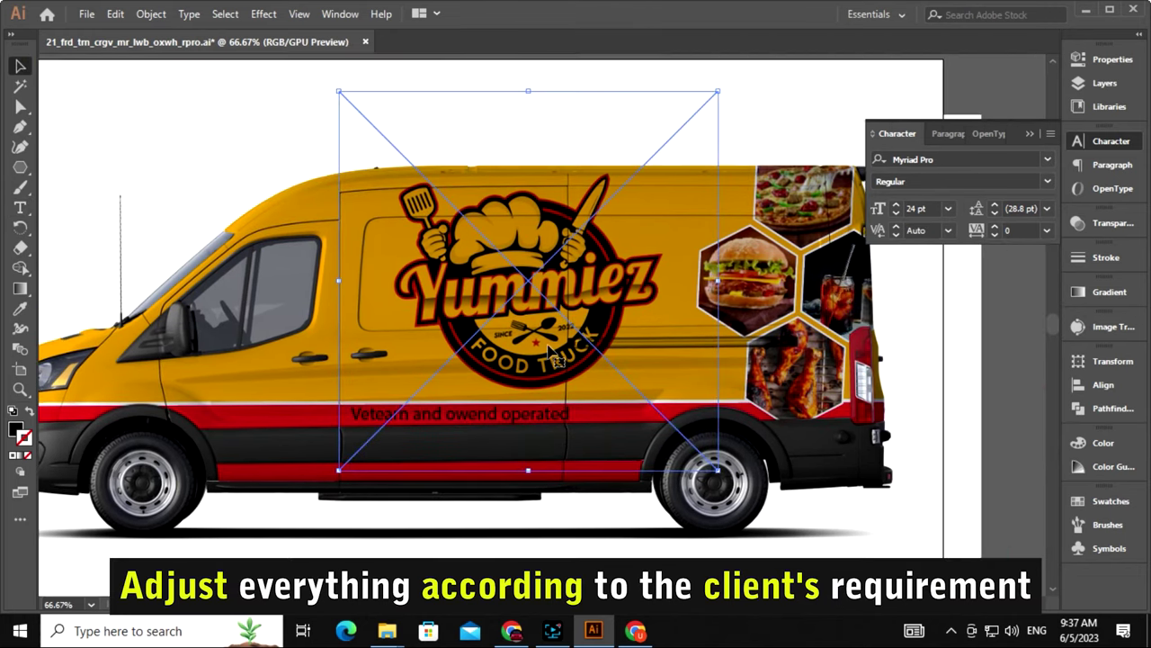
drag(715, 468, 701, 465)
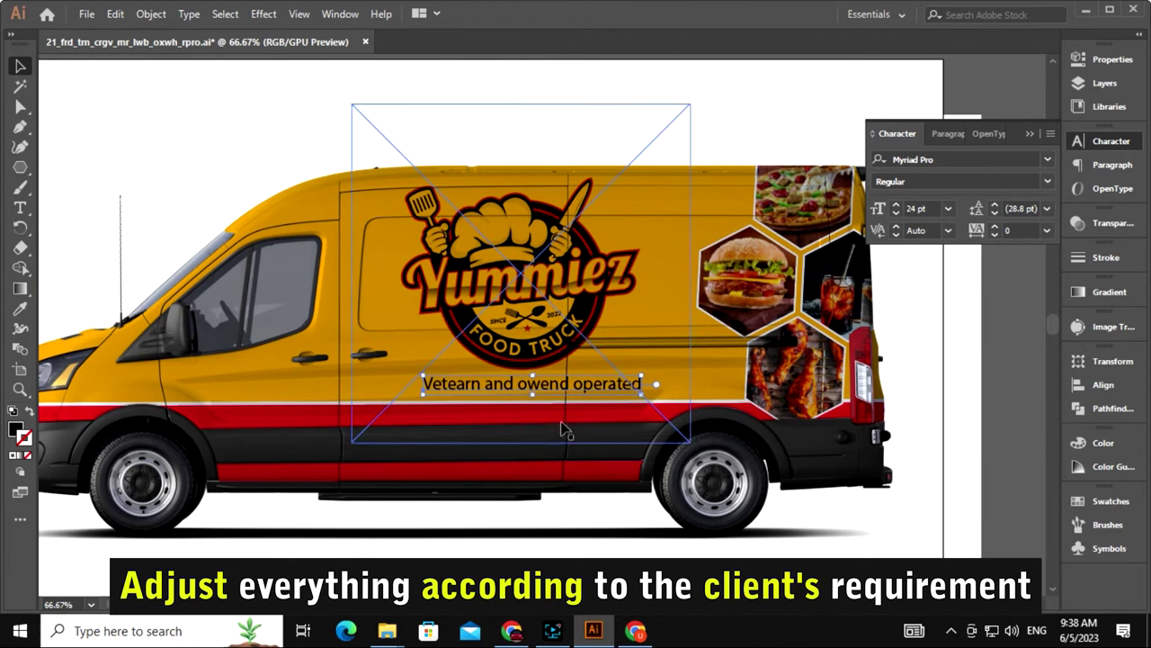
Set the tagline font to Cocogoose Classic Trial Medium and zoom out to the artboard
scroll(563, 430, down, 2)
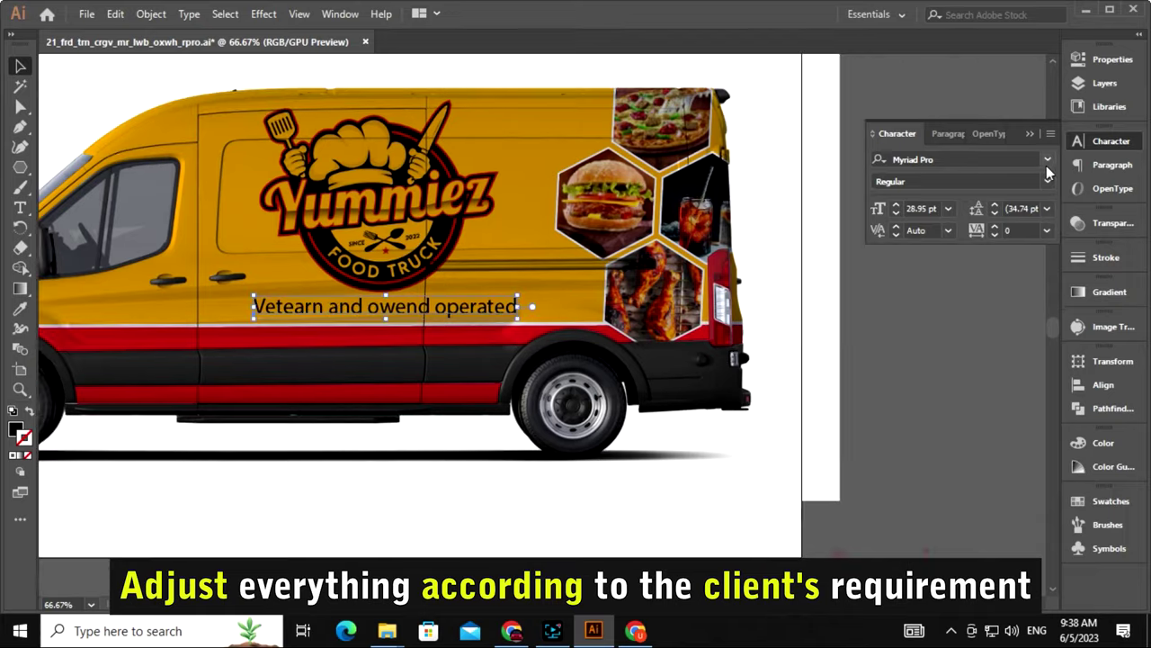
click(1047, 159)
click(1054, 323)
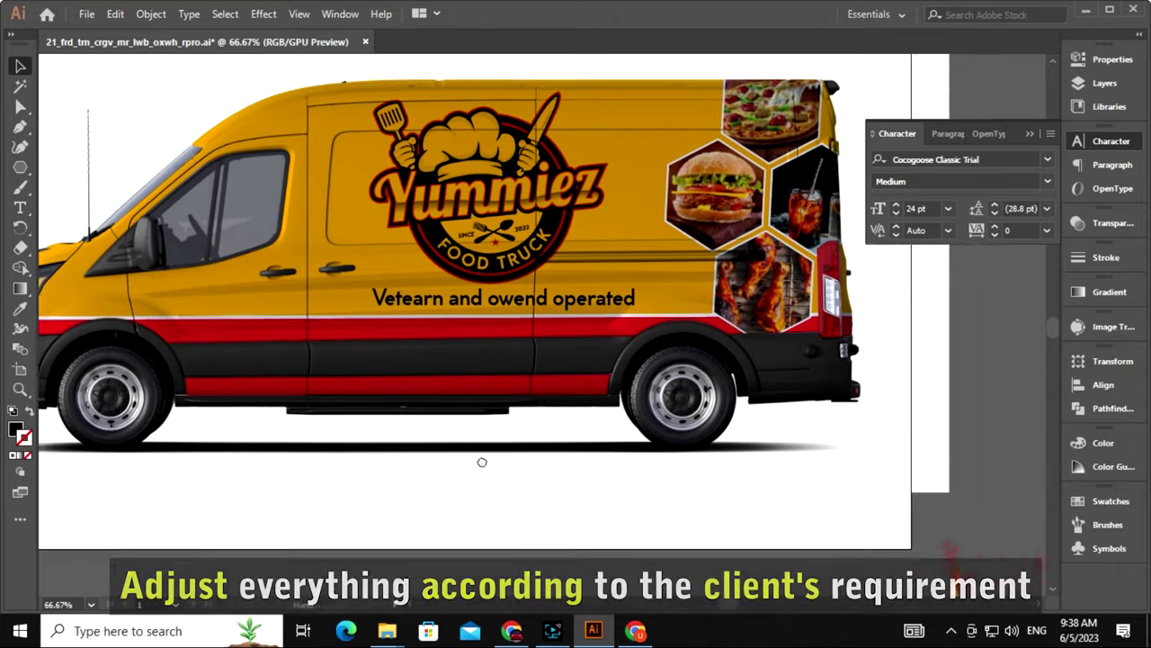
click(1030, 133)
key(ctrl+minus)
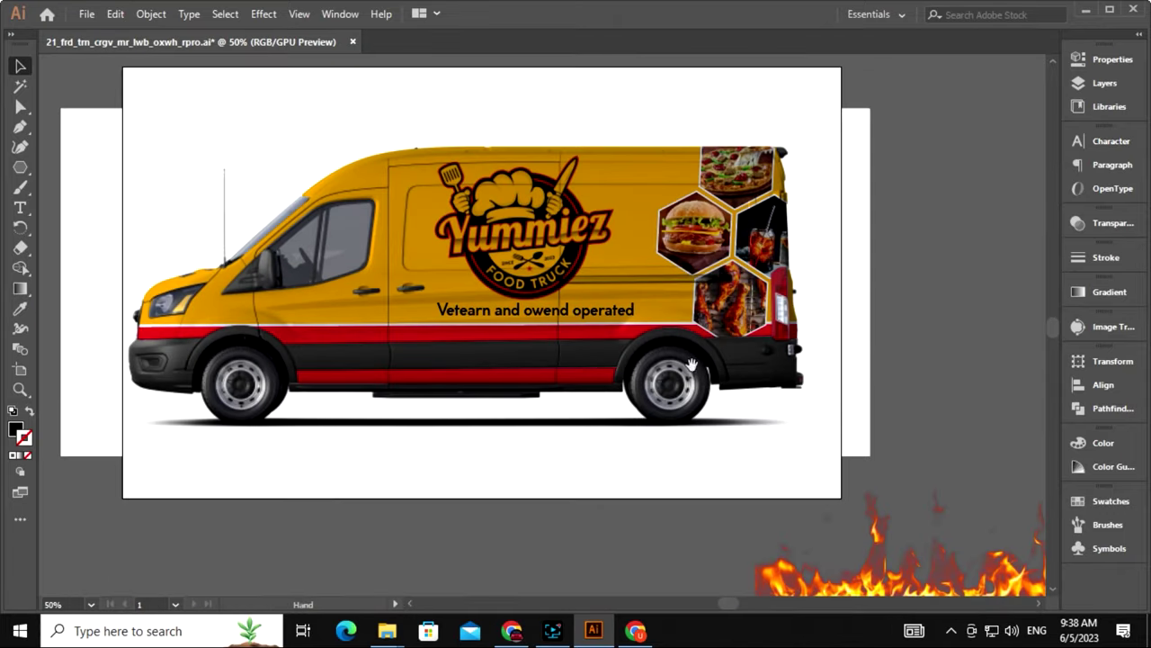
drag(691, 364, 724, 334)
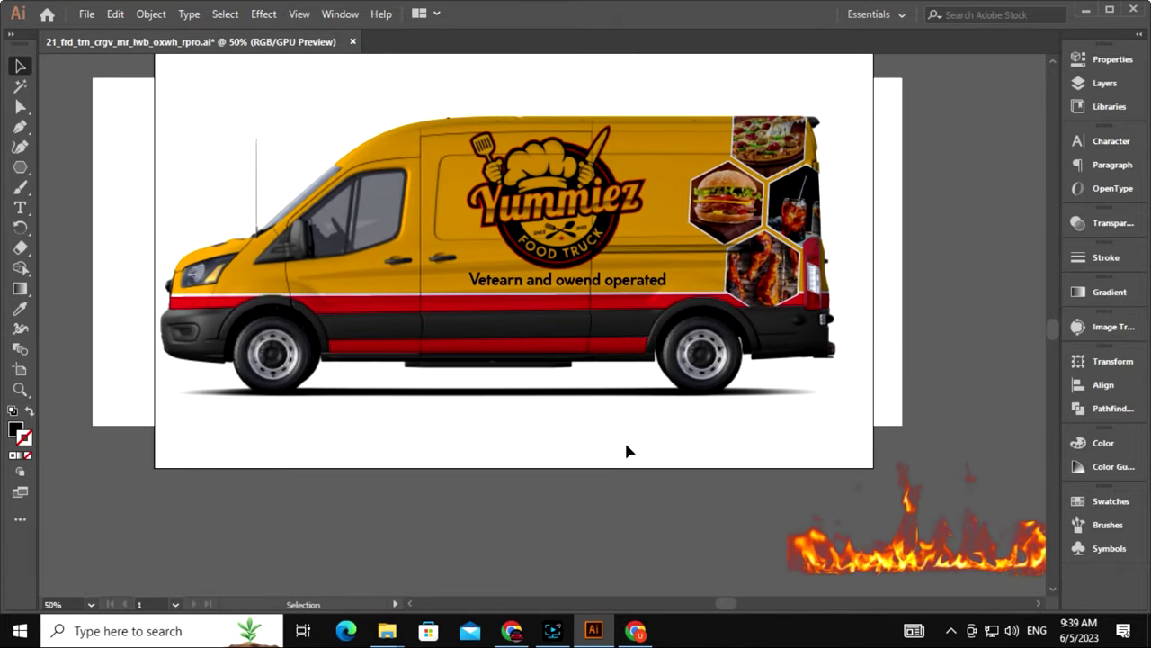
Move the flame image onto the van's lower panel and distort it to fit between the wheels
click(855, 560)
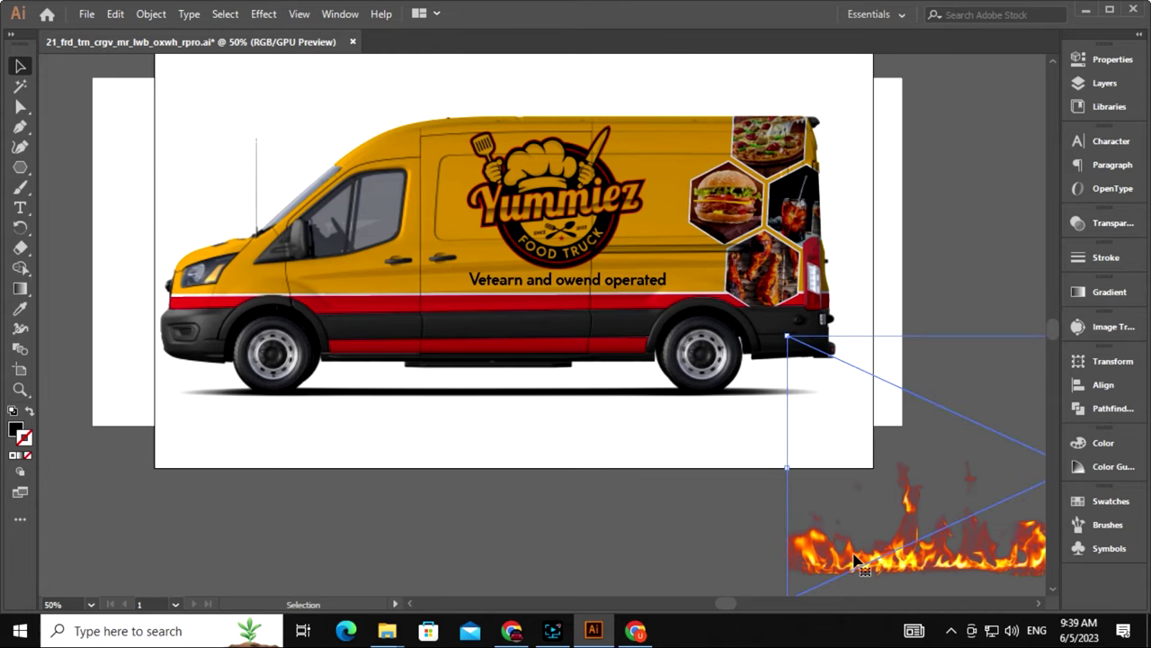
drag(854, 560, 524, 432)
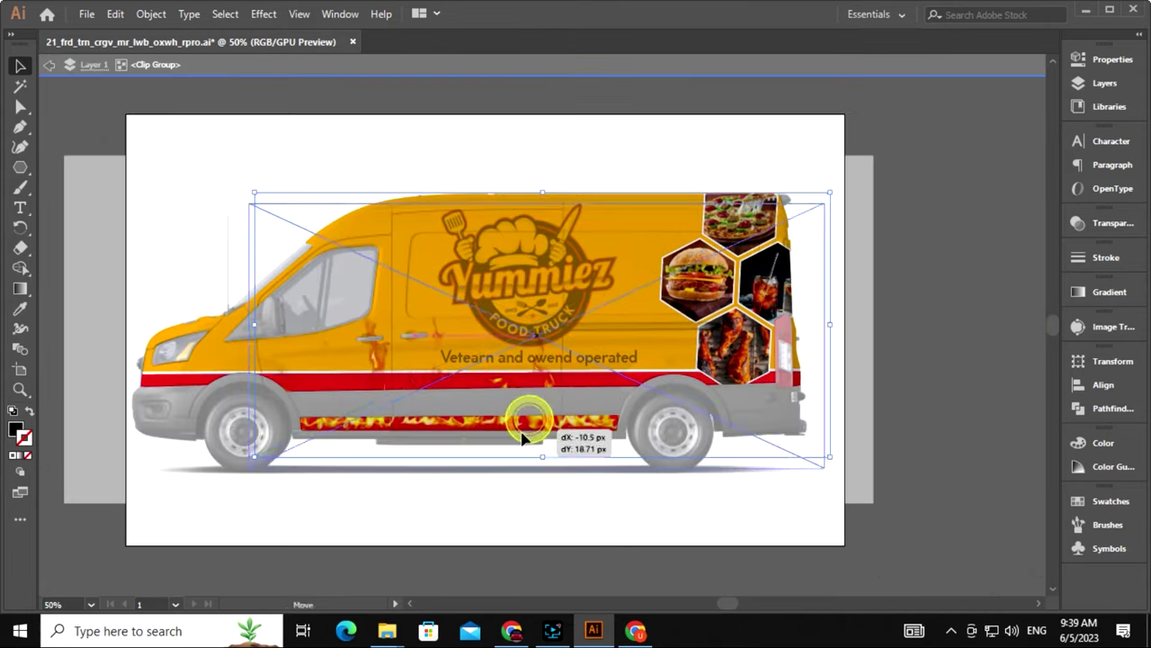
drag(525, 432, 707, 465)
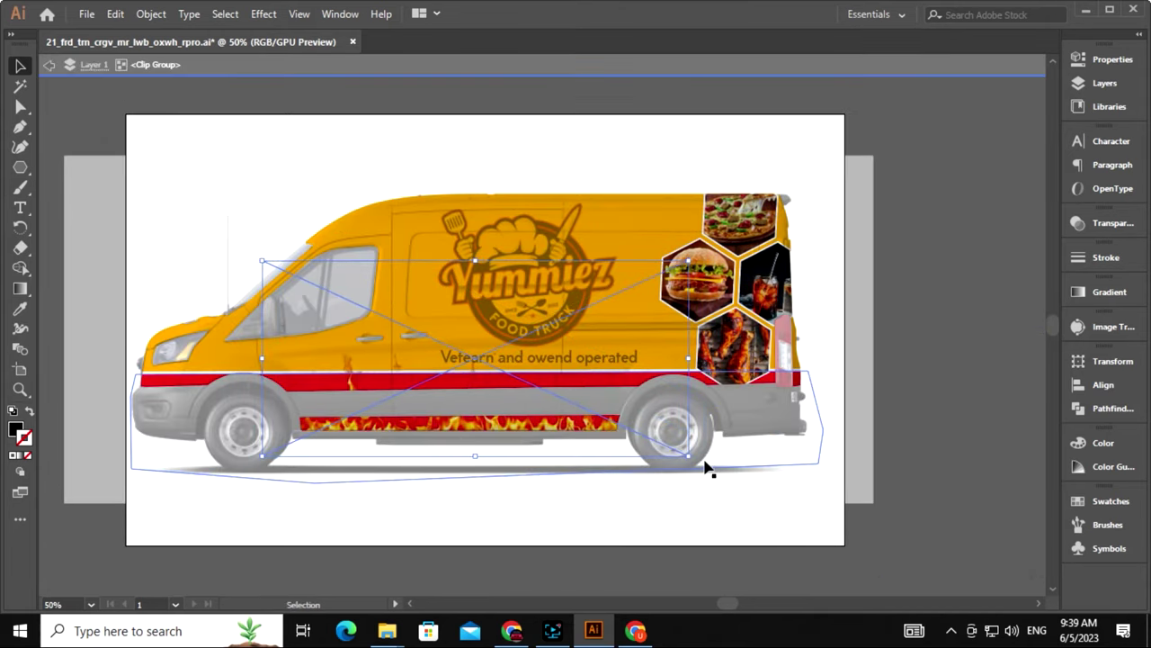
drag(670, 454, 667, 459)
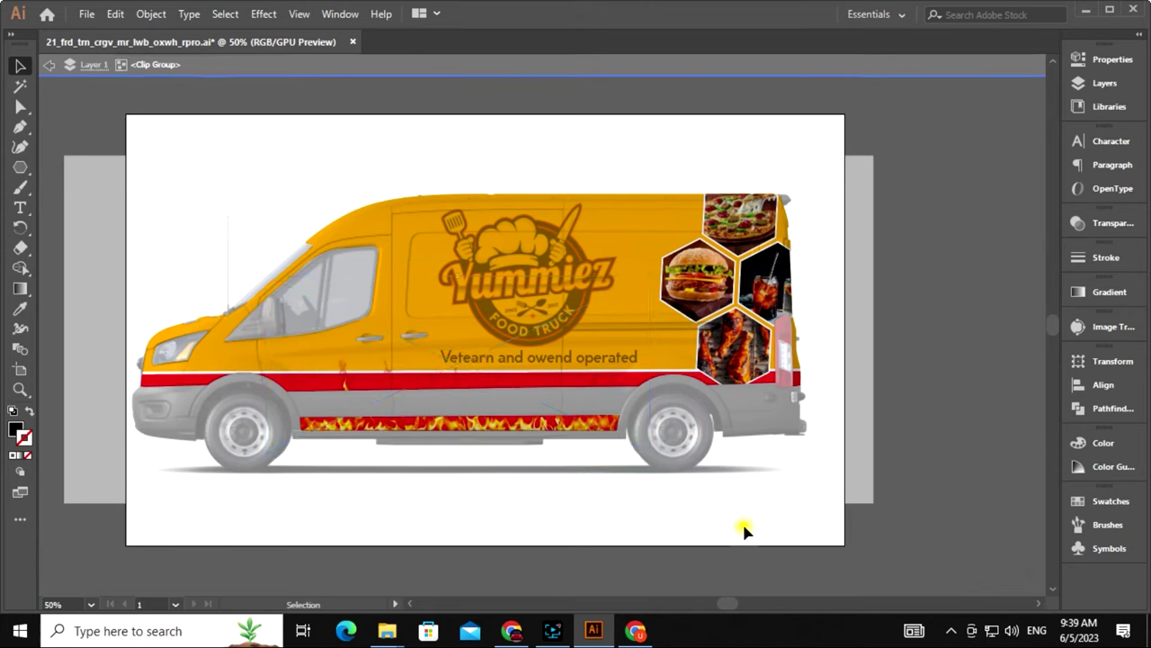
double_click(817, 543)
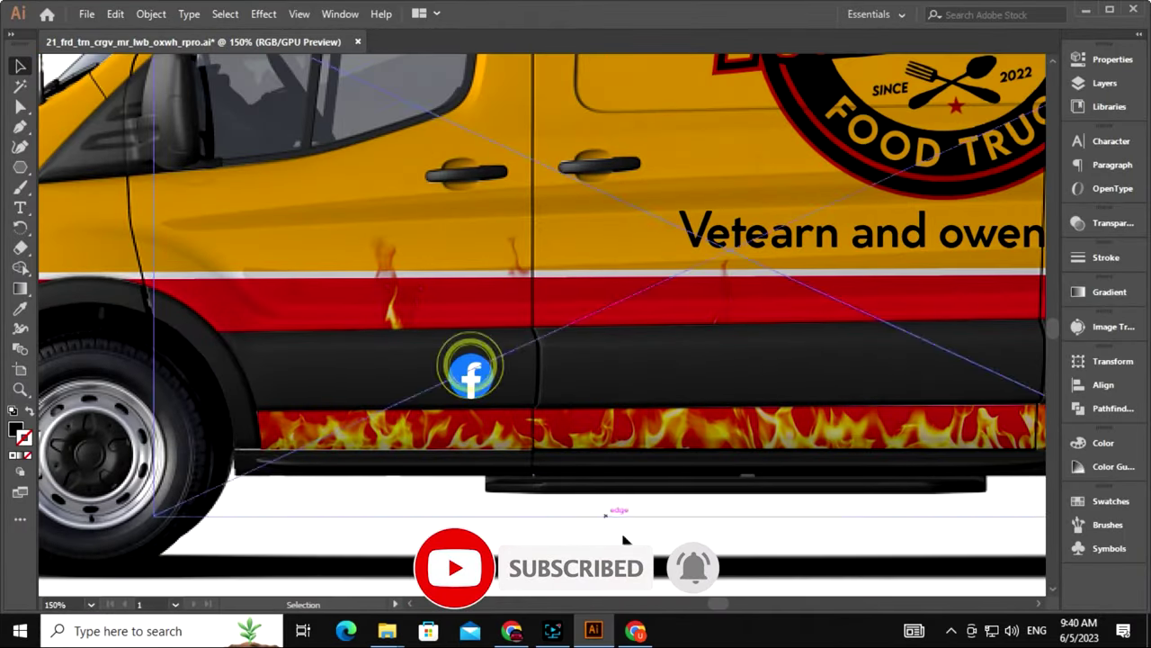
Move the Facebook icon onto the van's red stripe
click(475, 386)
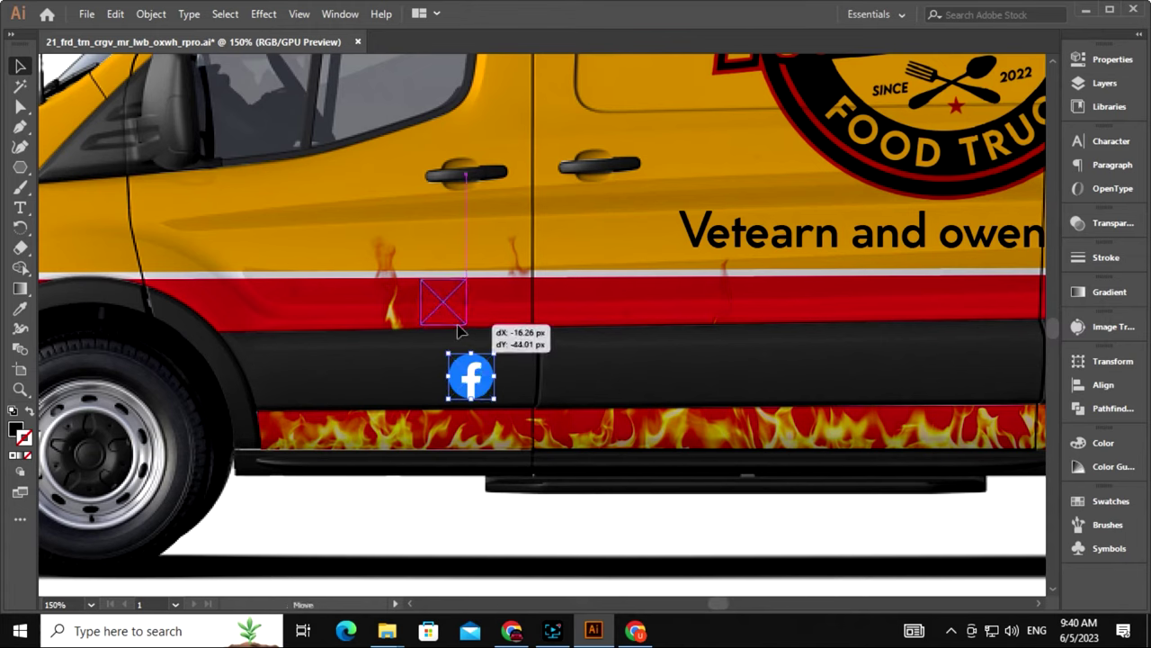
drag(458, 331, 254, 333)
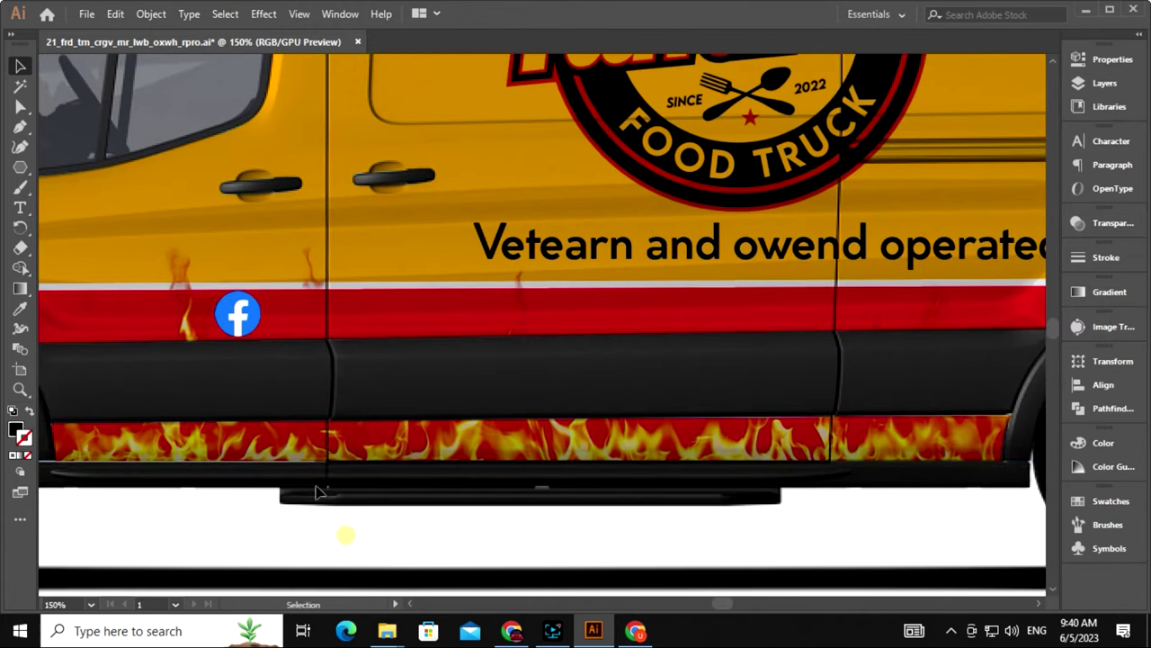
click(353, 457)
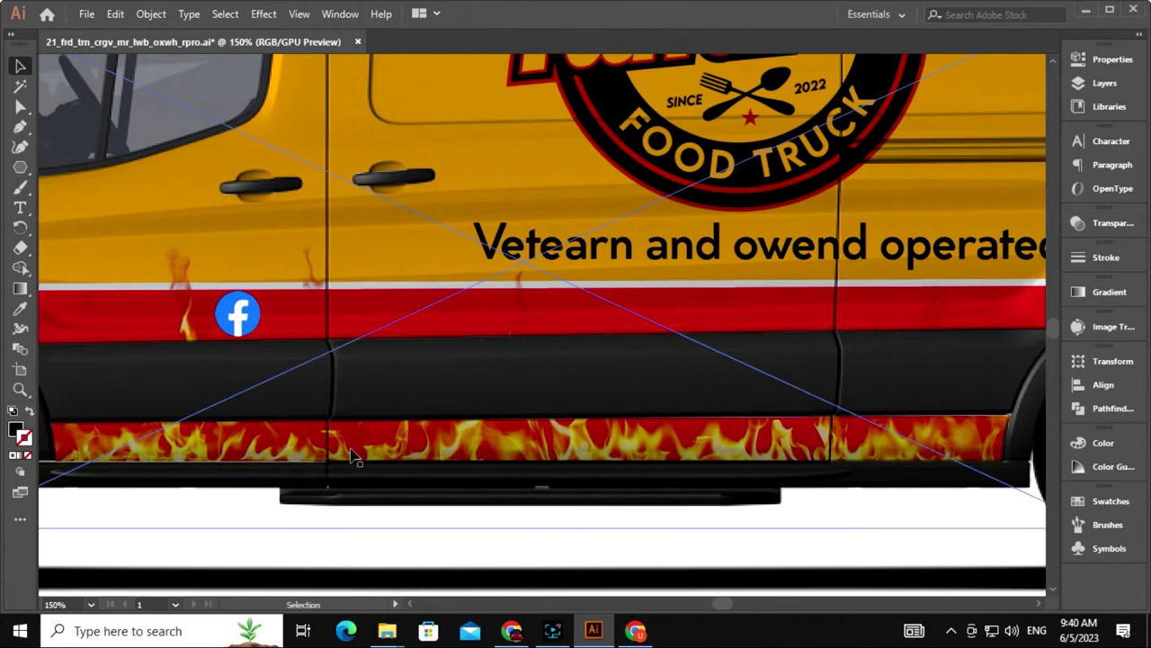
drag(288, 404, 419, 462)
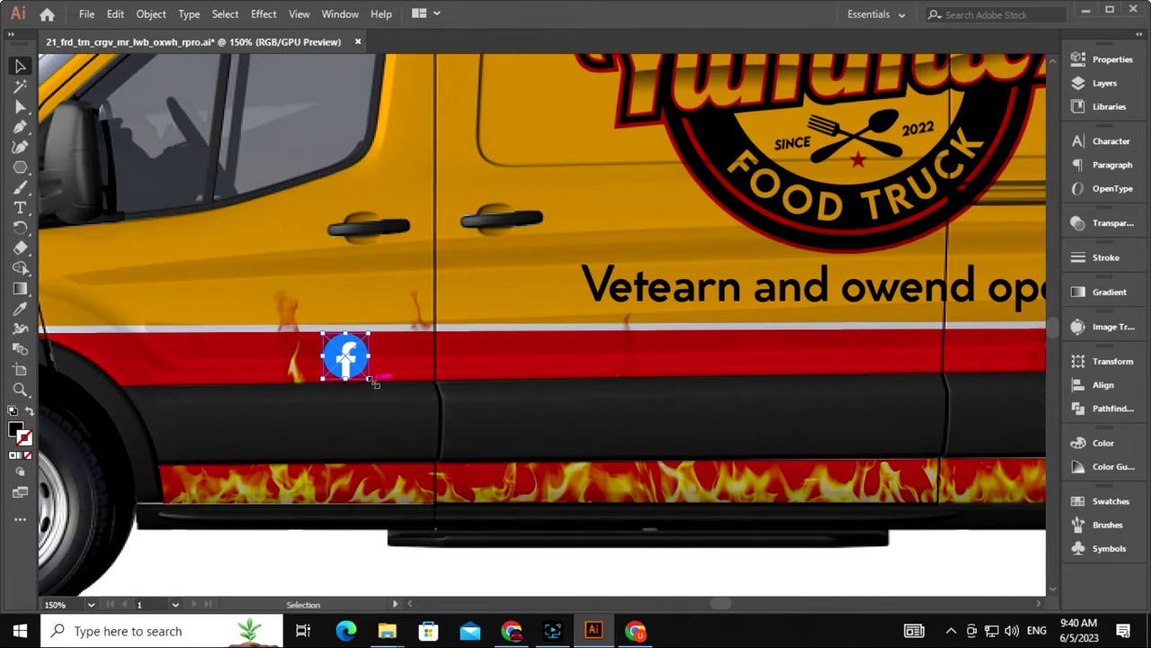
scroll(376, 387, right, 4)
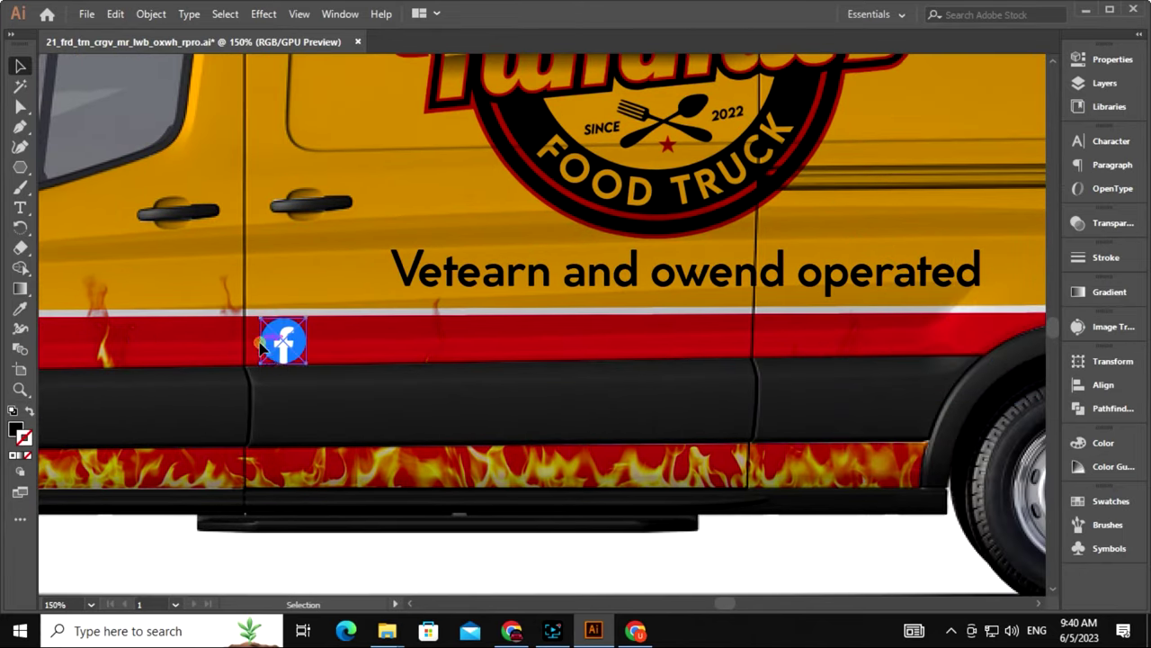
drag(302, 366, 304, 368)
Import the Instagram PNG, shrink it to icon size, and move it toward the red stripe
click(296, 513)
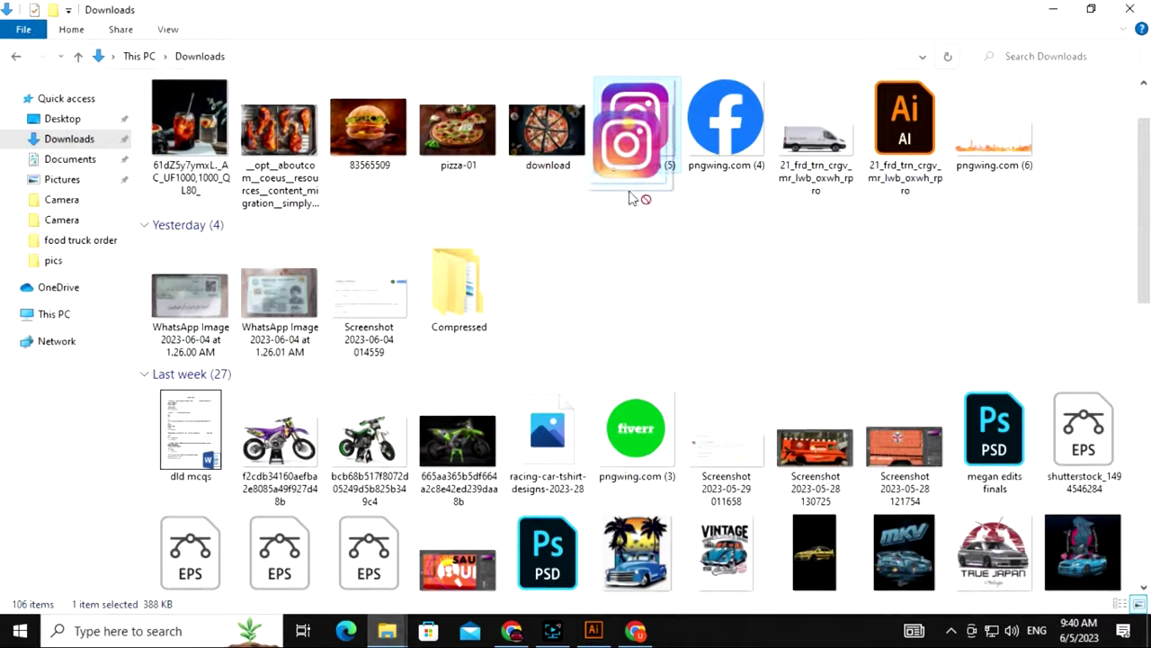
drag(635, 116, 581, 483)
key(ctrl+minus)
key(ctrl+minus)
key(ctrl+minus)
drag(732, 506, 554, 331)
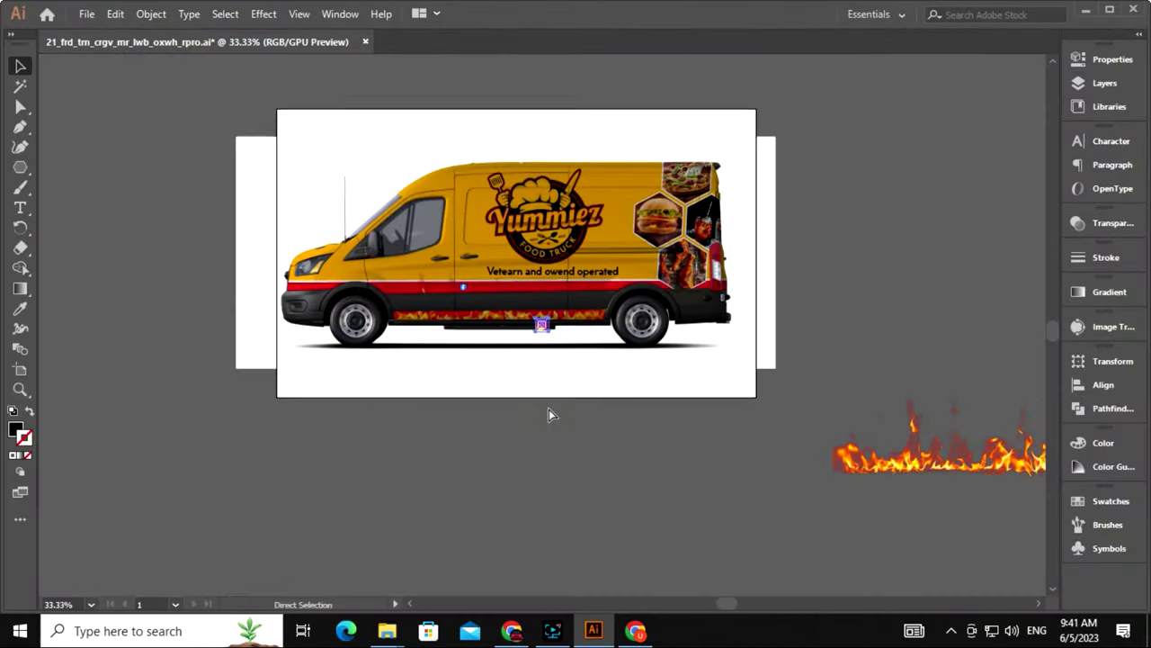
key(ctrl+equal)
key(ctrl+equal)
key(ctrl+equal)
mouse_move(740, 477)
mouse_down()
mouse_move(529, 241)
mouse_move(508, 236)
mouse_up()
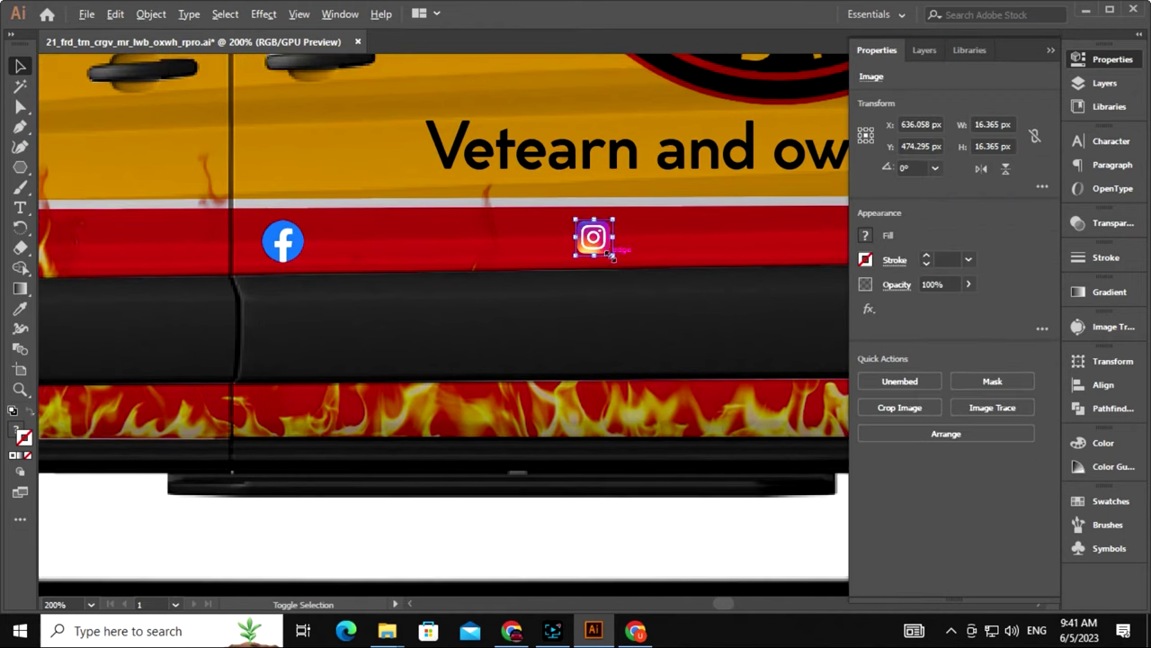
Enlarge the Instagram icon and add a white 14 pt 'facebook i'd' label on the stripe
drag(515, 519, 596, 535)
click(596, 535)
key(t)
click(324, 241)
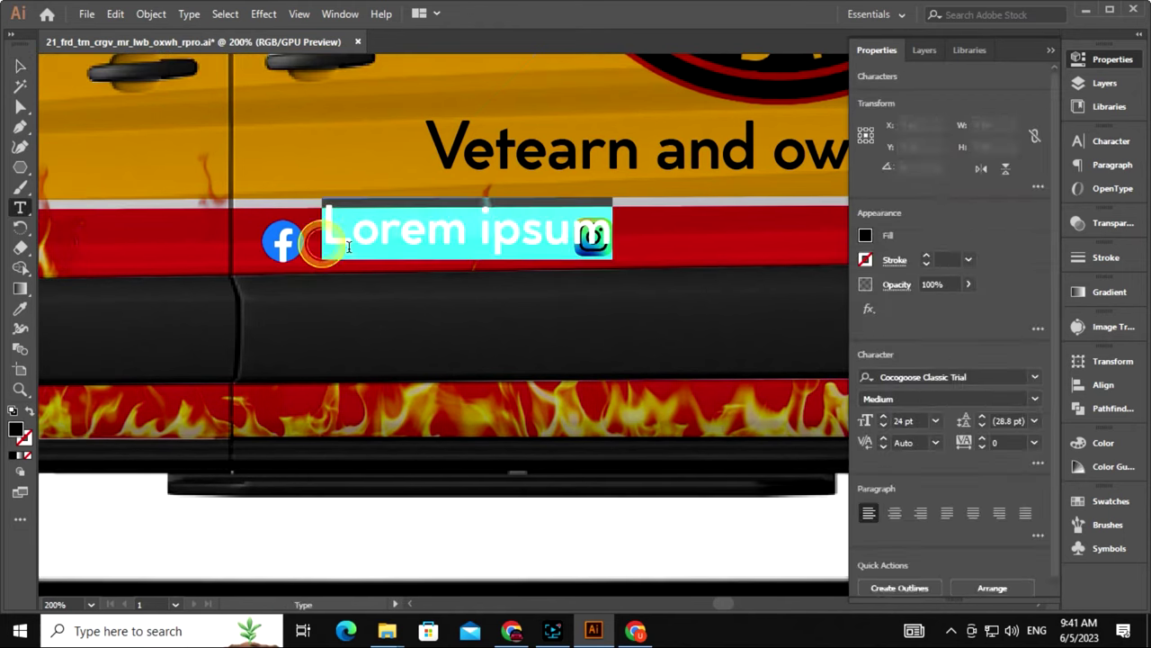
click(1110, 140)
click(948, 207)
click(983, 385)
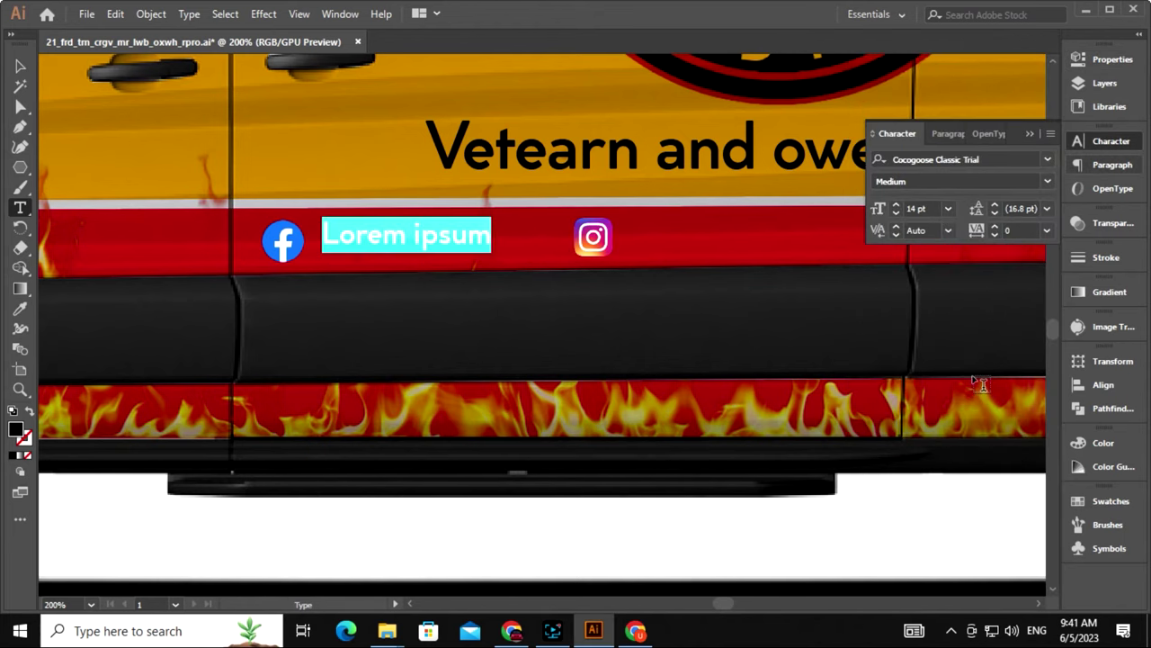
text(facebook id)
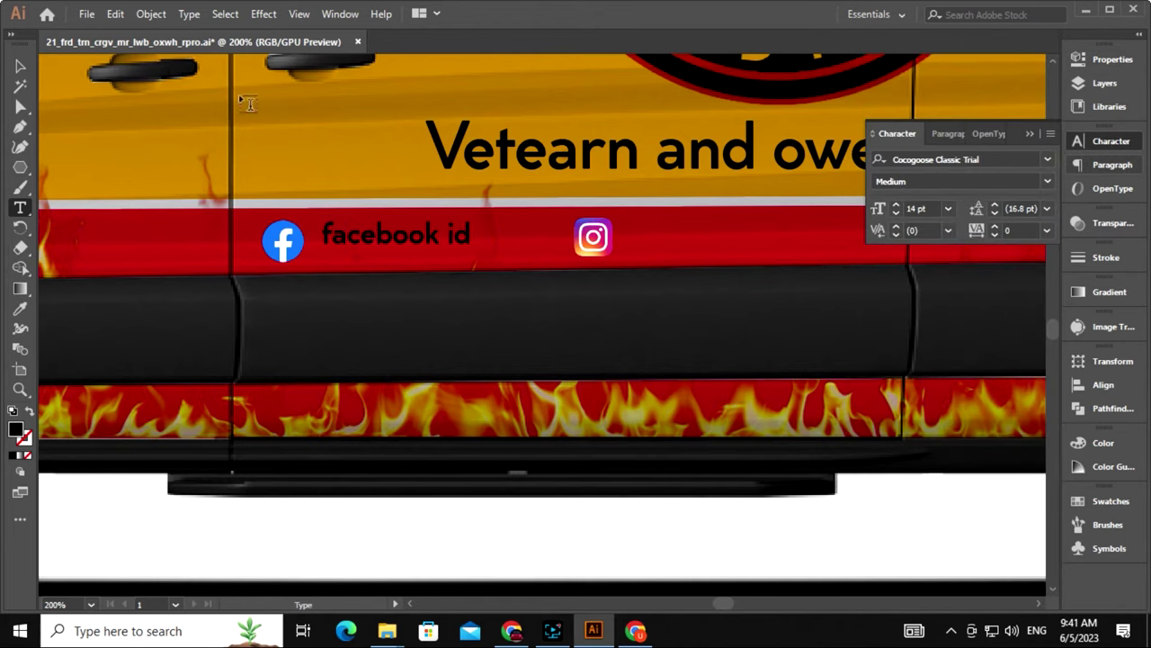
double_click(14, 428)
click(750, 216)
click(478, 264)
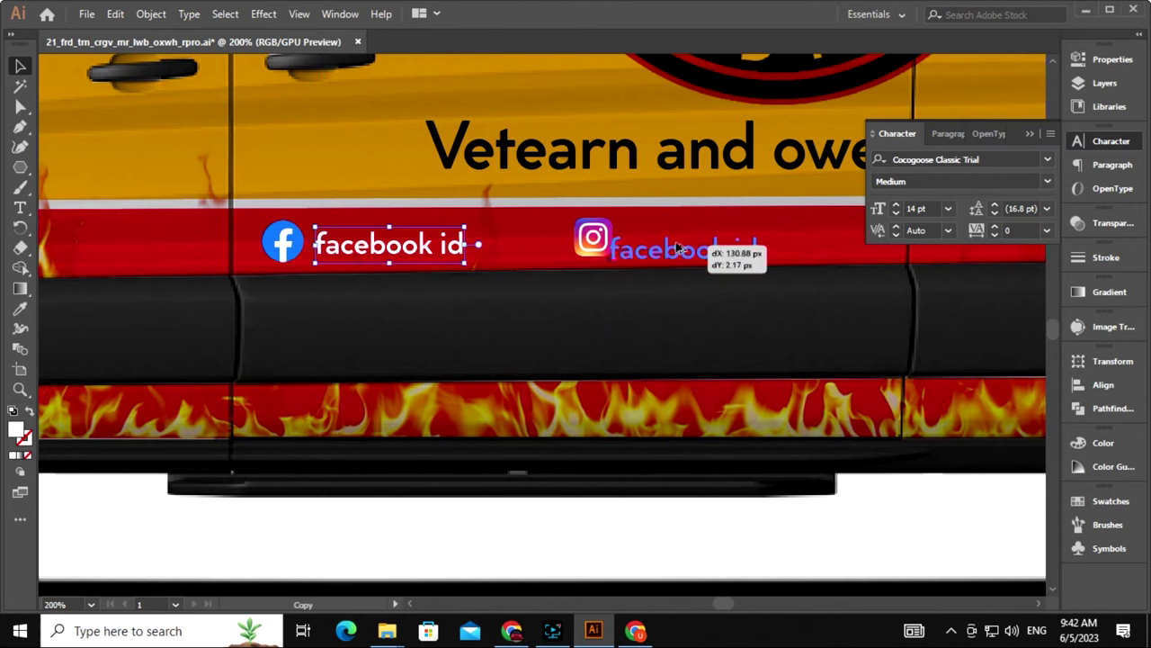
Copy the label beside the Instagram icon and change it to 'instagram i'd'
double_click(630, 236)
drag(396, 252, 775, 248)
text(instagram i'd)
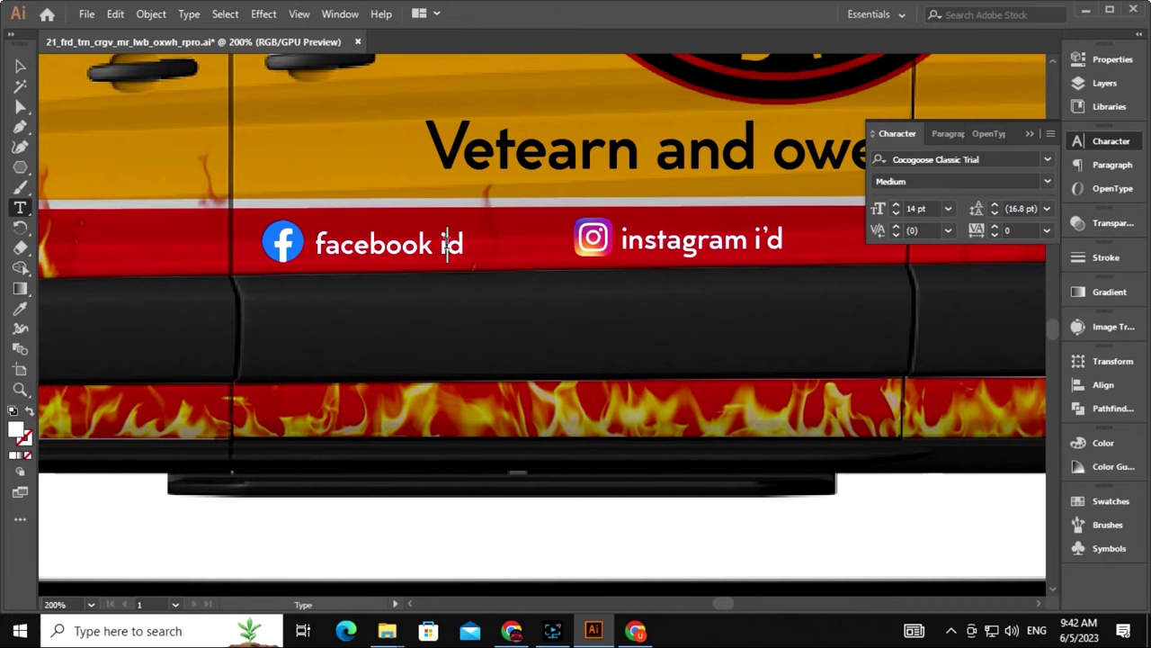
key(ctrl+0)
key(ctrl+plus)
key(ctrl+plus)
key(ctrl+plus)
Move both social icons and labels about 41 px to the right
click(310, 354)
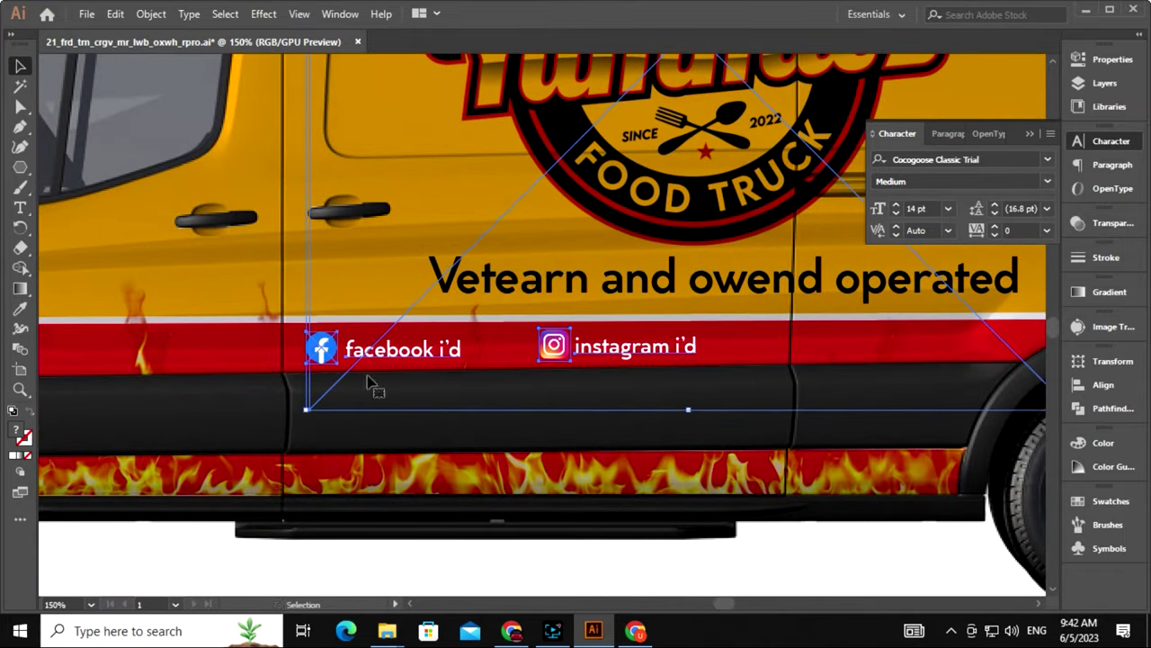
click(308, 364)
click(1113, 59)
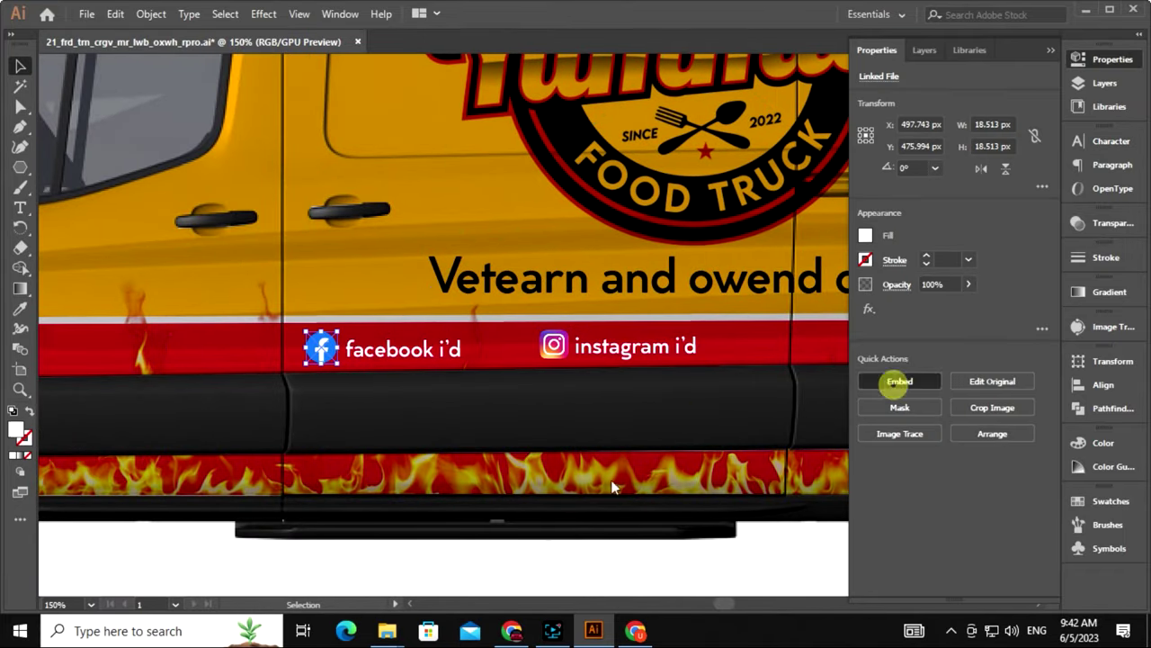
drag(592, 450, 536, 440)
click(500, 336)
shift+click(269, 343)
click(266, 340)
shift+click(555, 341)
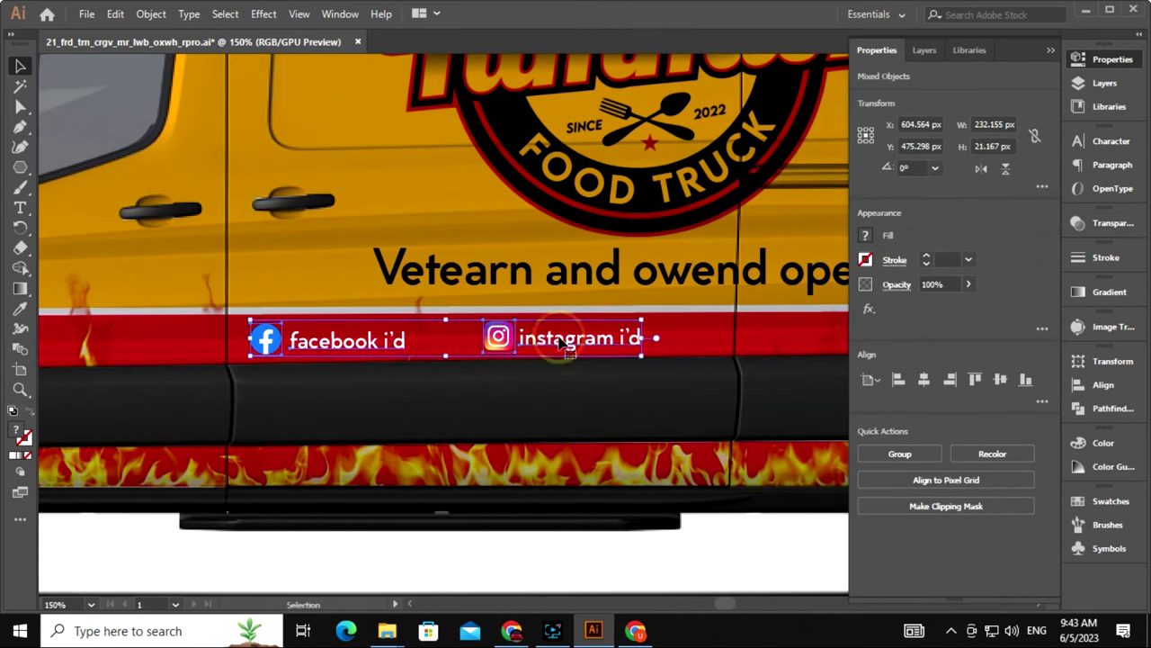
drag(555, 342, 592, 342)
click(607, 555)
key(ctrl+minus)
key(ctrl+minus)
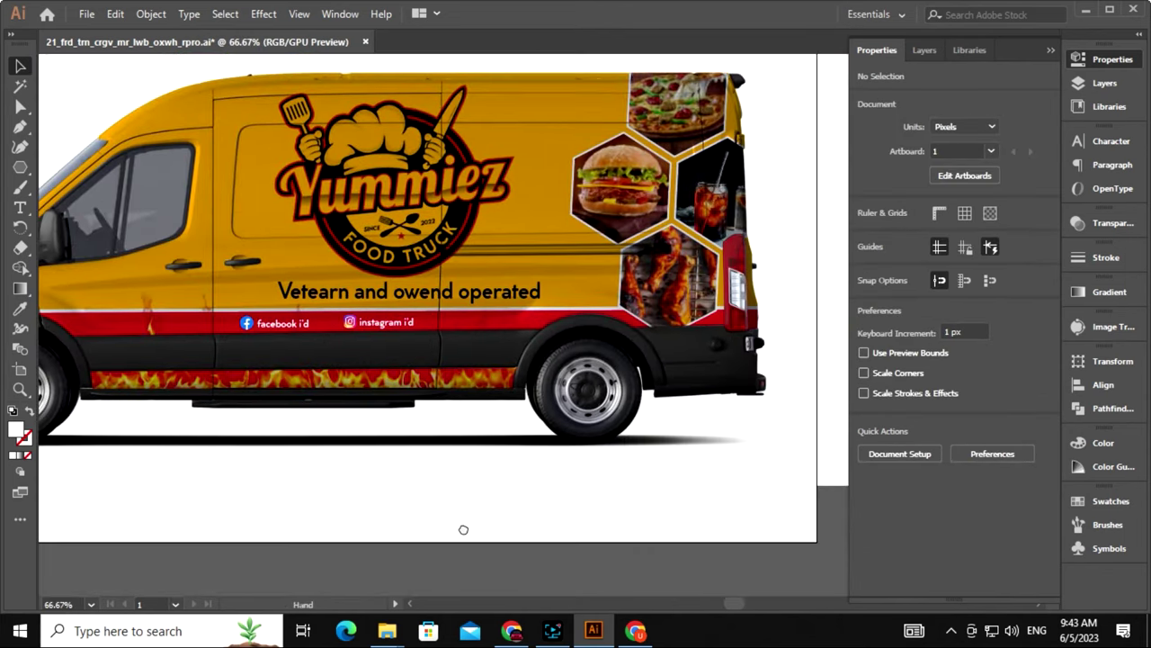
key(ctrl+minus)
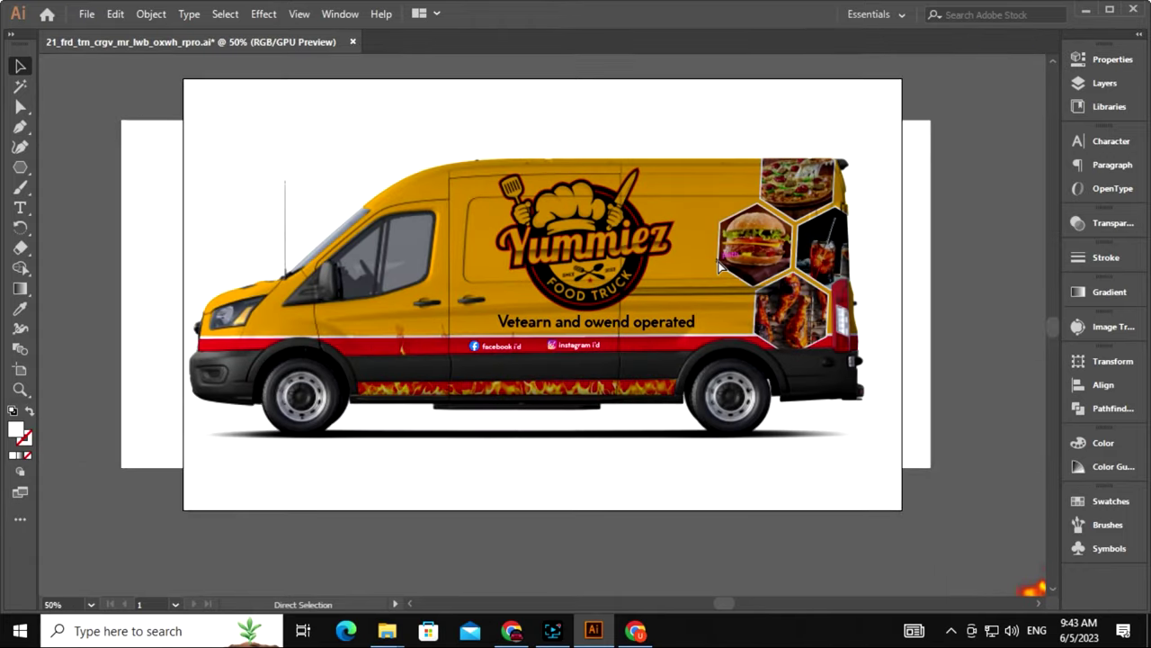
key(ctrl+plus)
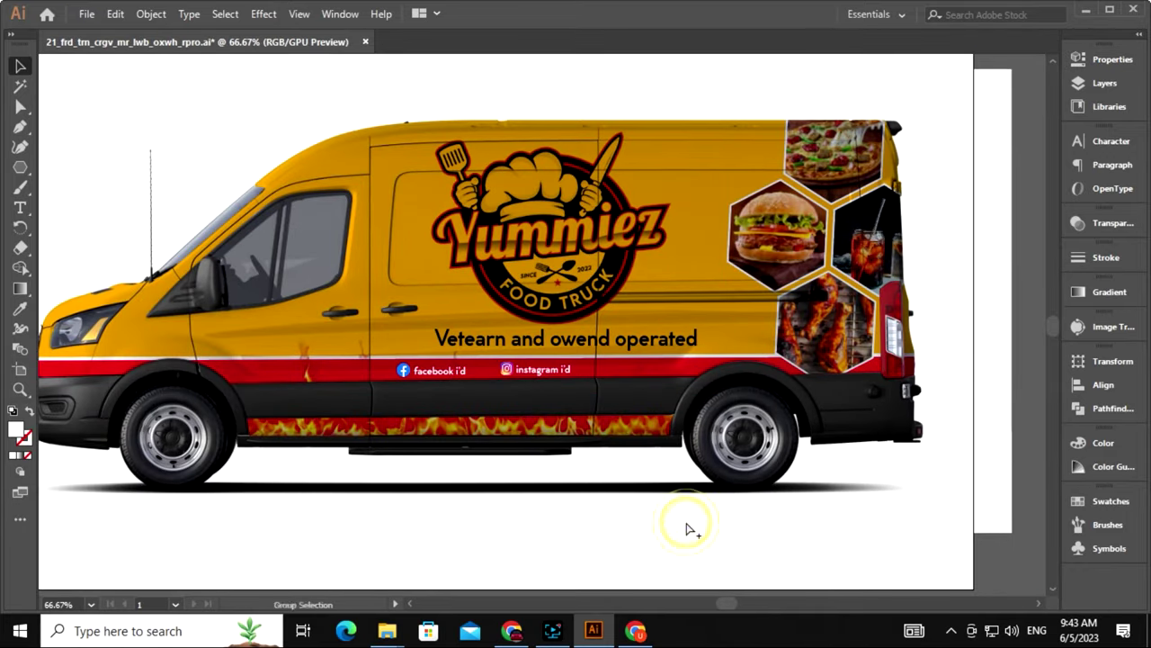
Duplicate the pizza hexagon to its left inside the food images group
double_click(775, 255)
drag(775, 256, 793, 329)
click(846, 225)
right_click(779, 243)
click(868, 257)
drag(868, 257, 763, 249)
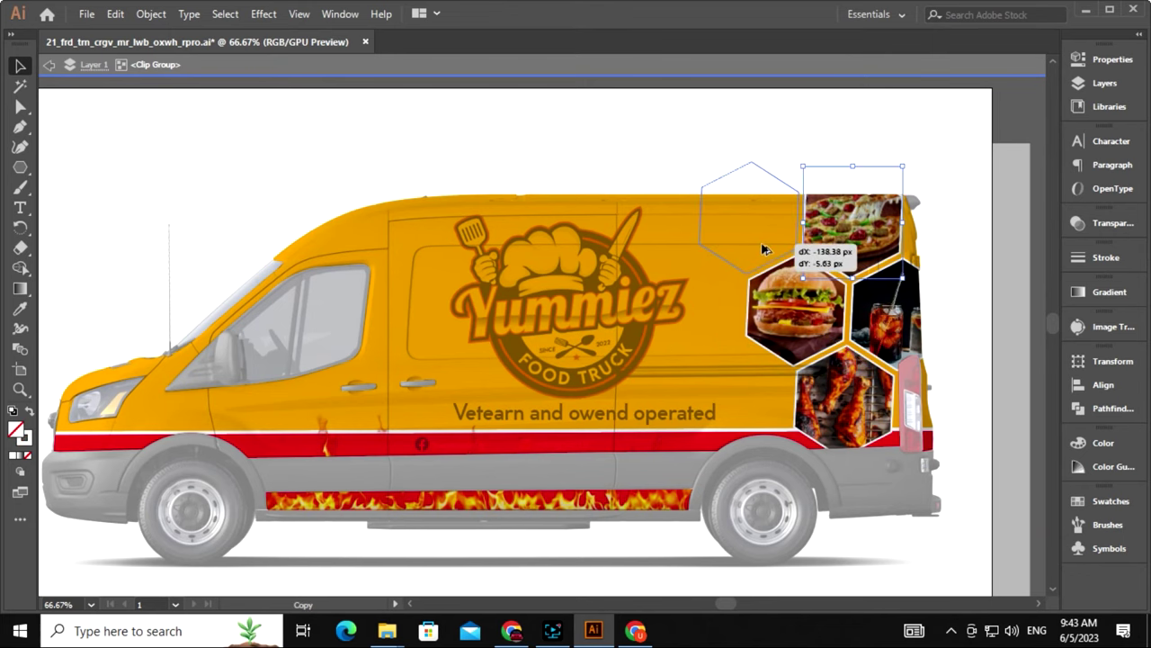
scroll(951, 363, down, 2)
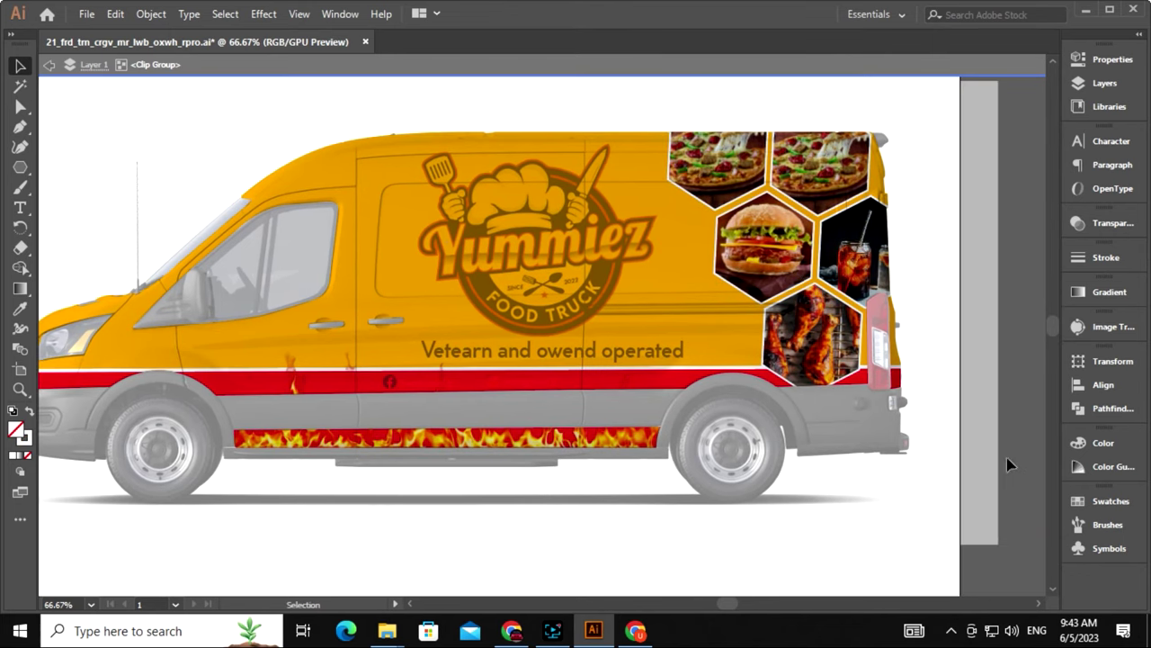
double_click(532, 552)
Bring the sliced pizza photo from Downloads into the document
click(441, 591)
click(736, 167)
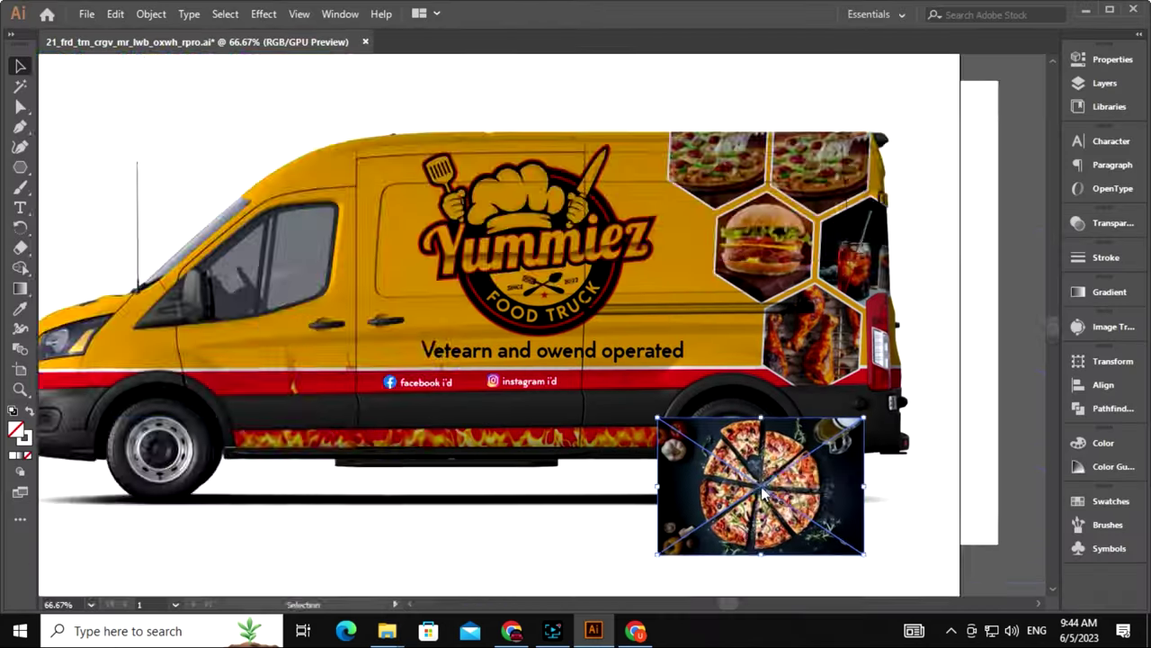
drag(736, 166, 844, 313)
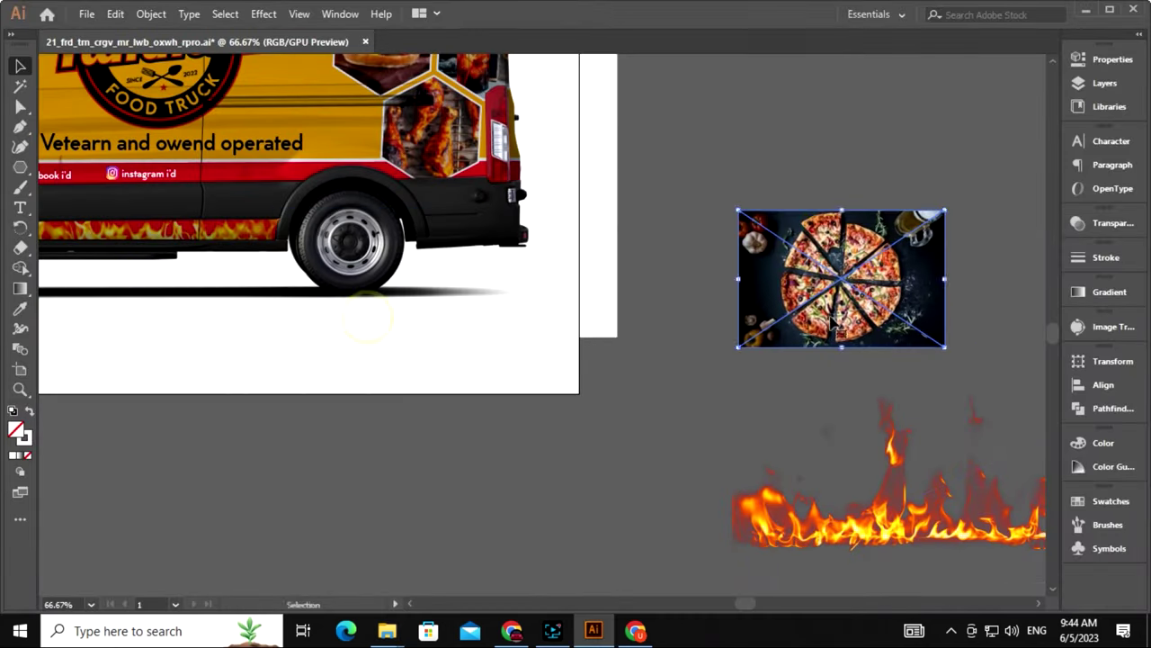
Move and scale the sliced pizza photo inside the new top-left hexagon's clipping group
drag(324, 54, 454, 185)
double_click(520, 235)
mouse_move(509, 216)
mouse_down()
mouse_move(535, 286)
mouse_move(527, 189)
mouse_up()
drag(603, 321, 595, 286)
double_click(867, 308)
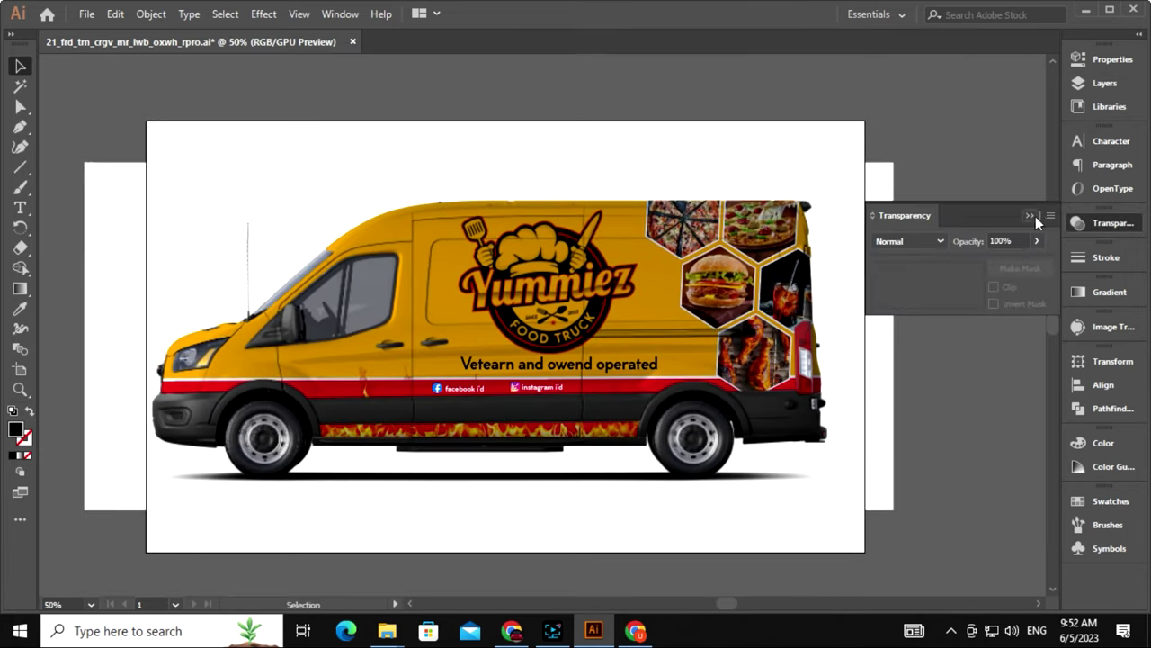
click(387, 630)
Bring the Good Food is Good Mood image onto the van side with Multiply blending
drag(196, 143, 952, 488)
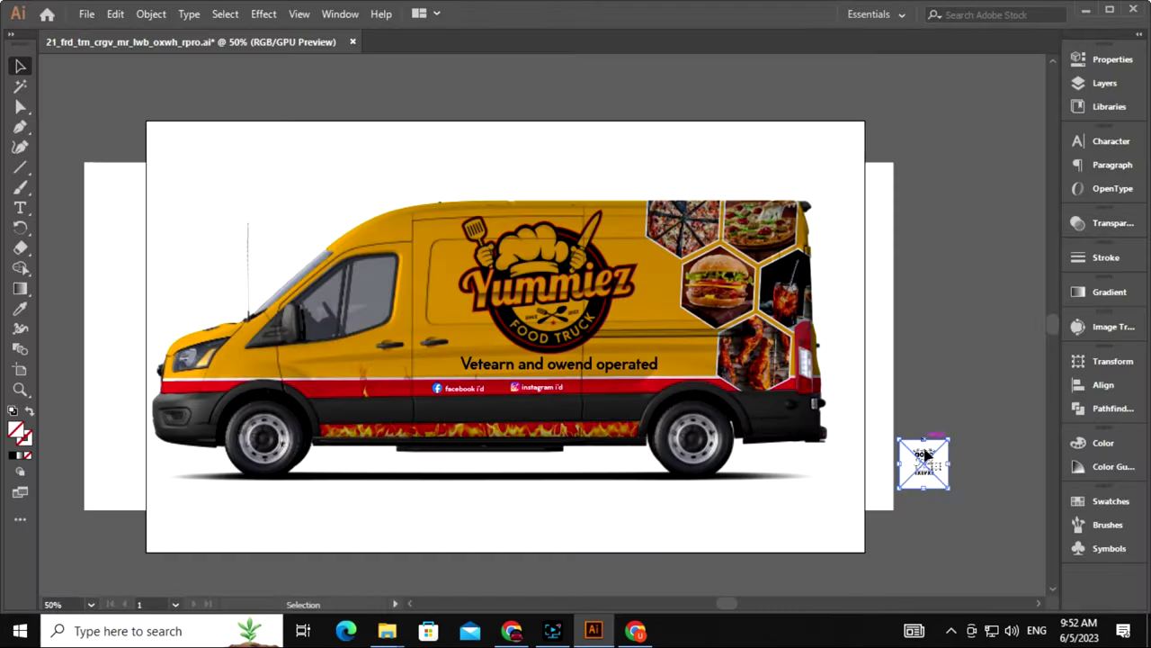
drag(645, 304, 593, 304)
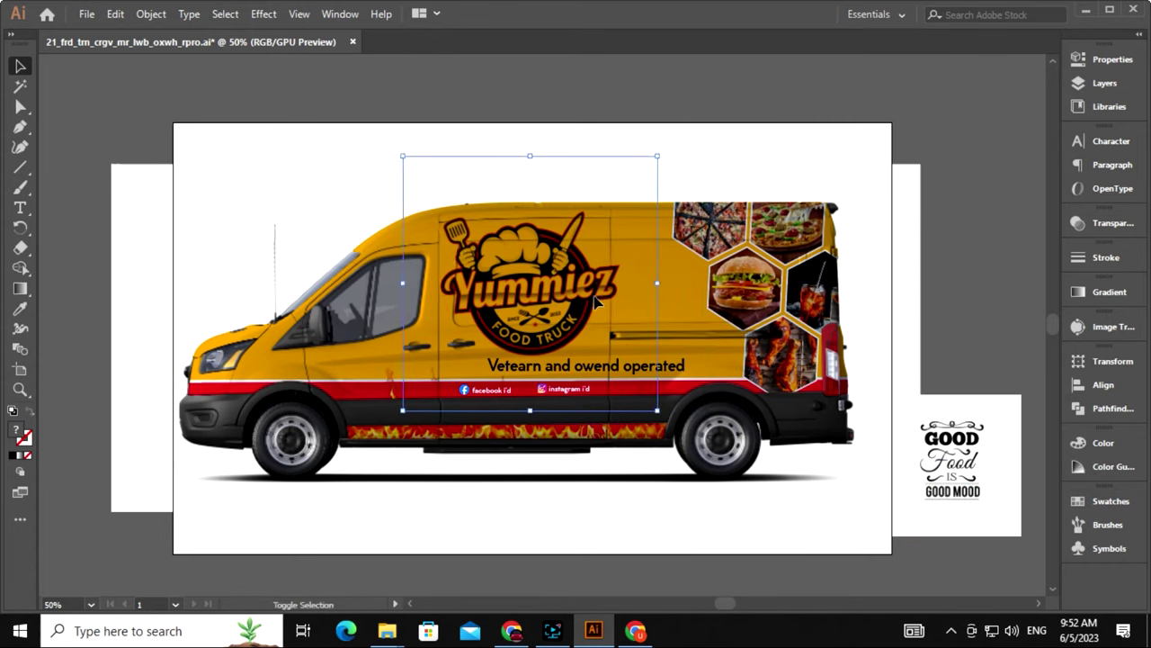
drag(970, 507, 681, 342)
click(1137, 223)
click(940, 241)
click(905, 296)
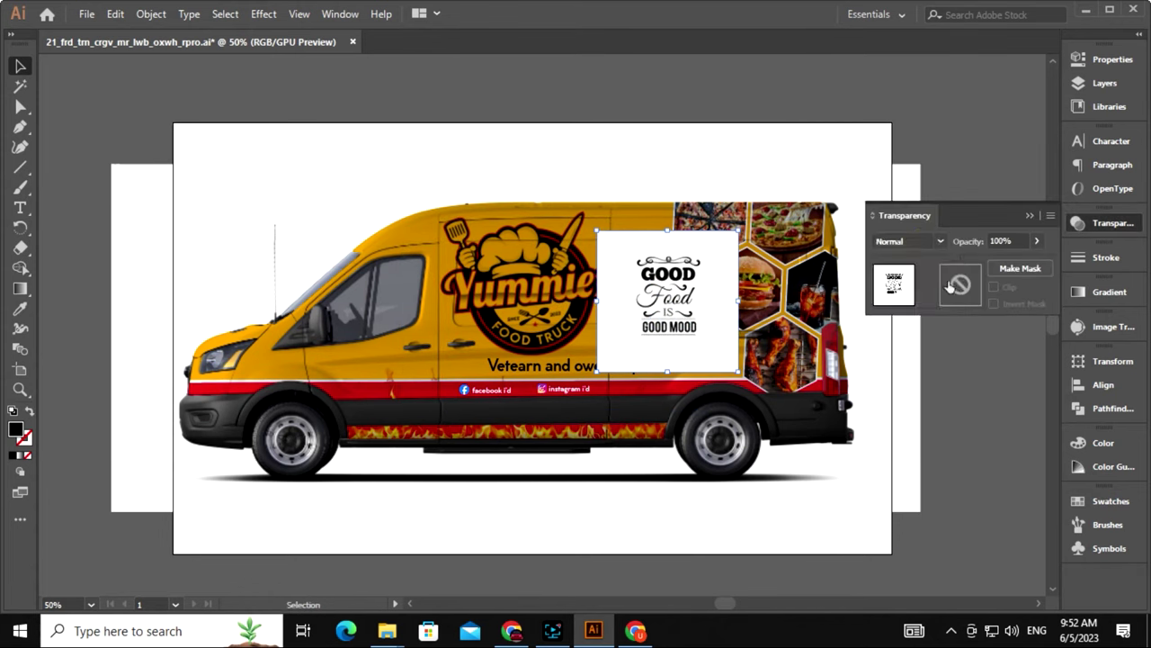
click(940, 242)
click(900, 305)
Shrink the Good Food art beside the food photos and nudge the tagline left
key(ctrl+1)
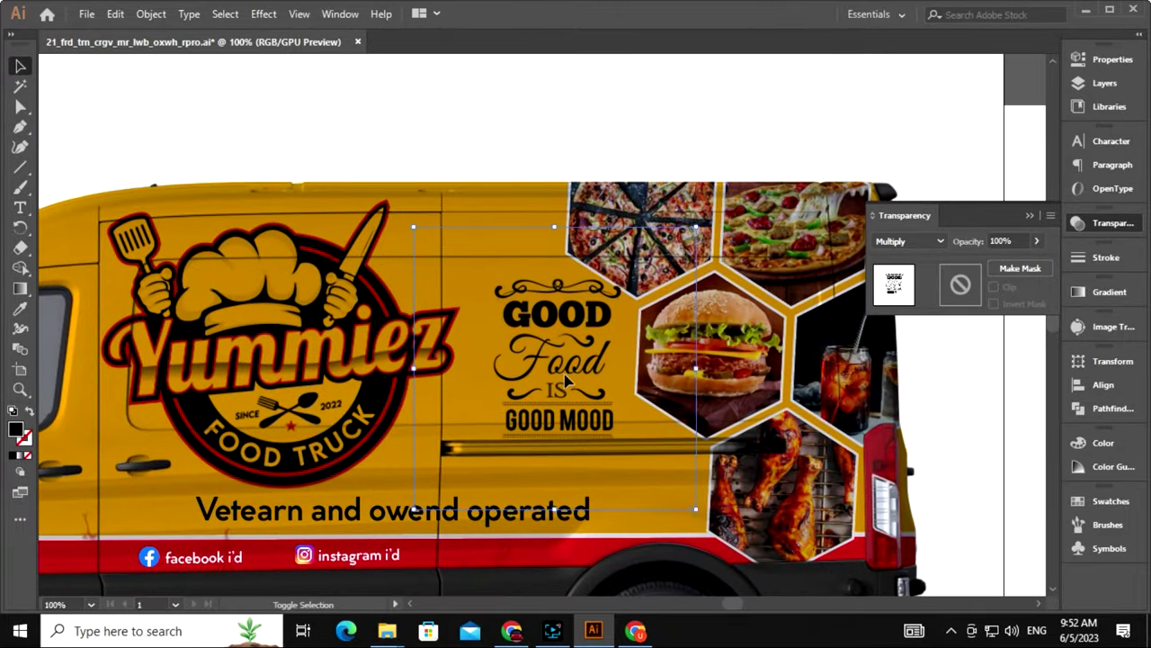
drag(695, 509, 666, 492)
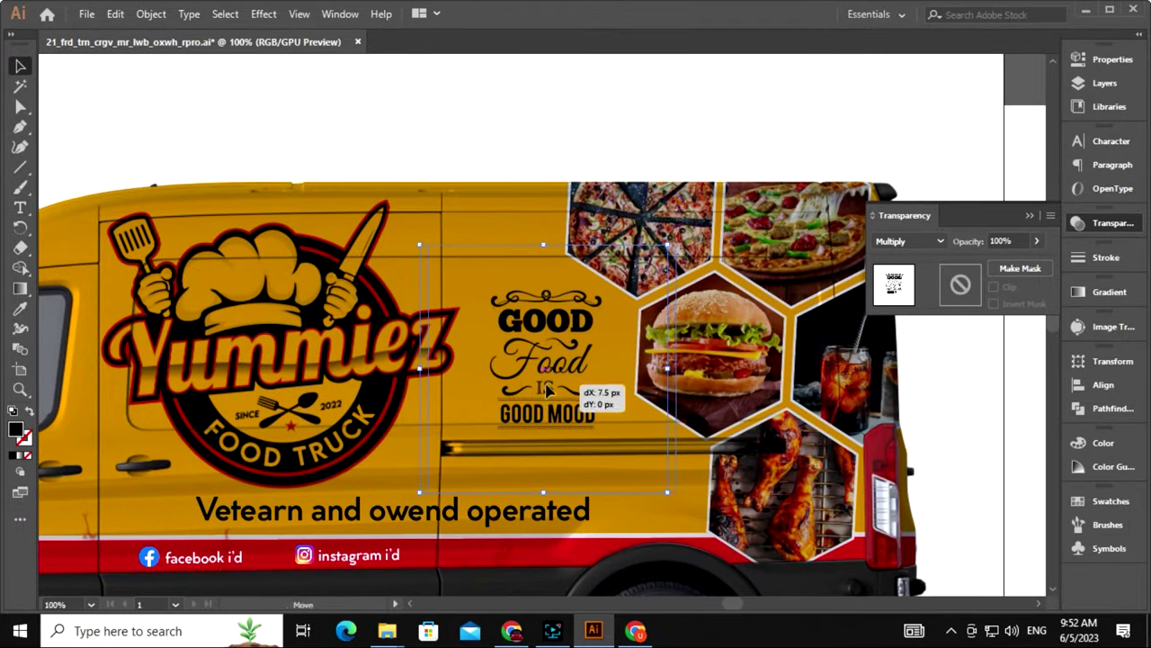
drag(546, 388, 551, 388)
key(ctrl+minus)
click(783, 440)
click(673, 348)
key(shift+Left)
key(shift+Left)
key(shift+Left)
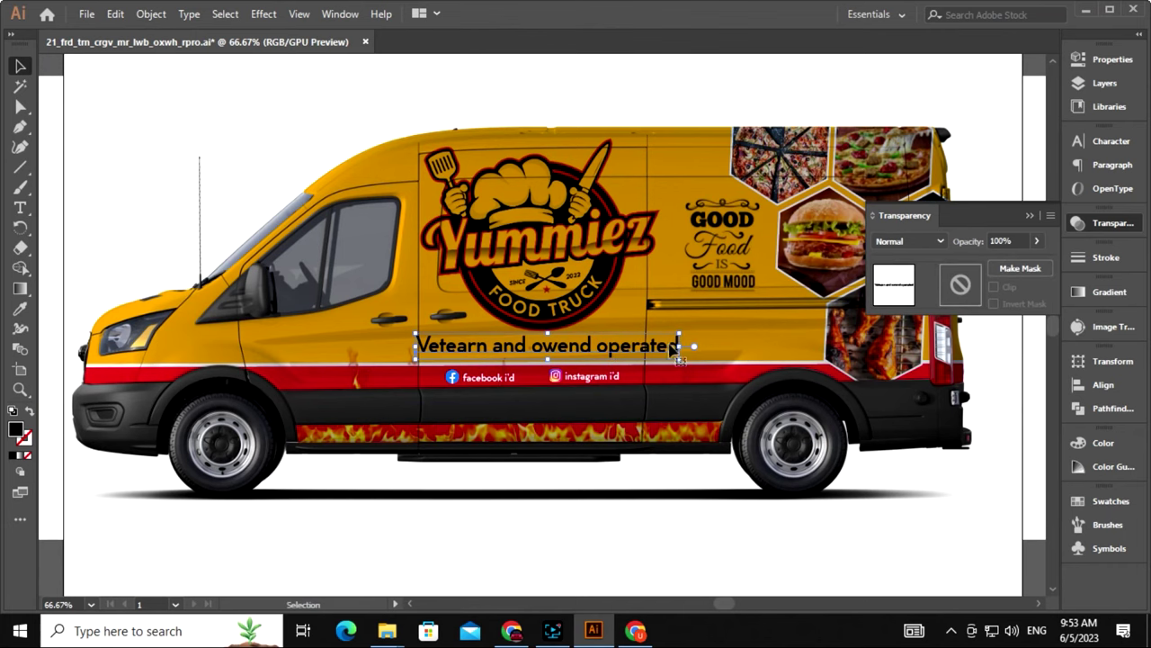
Set the fill colour to white (ffffff) and undo a stray text copy
double_click(15, 429)
text(ffffff)
key(Return)
mouse_move(619, 346)
mouse_down()
mouse_move(590, 433)
mouse_move(639, 446)
mouse_up()
key(ctrl+z)
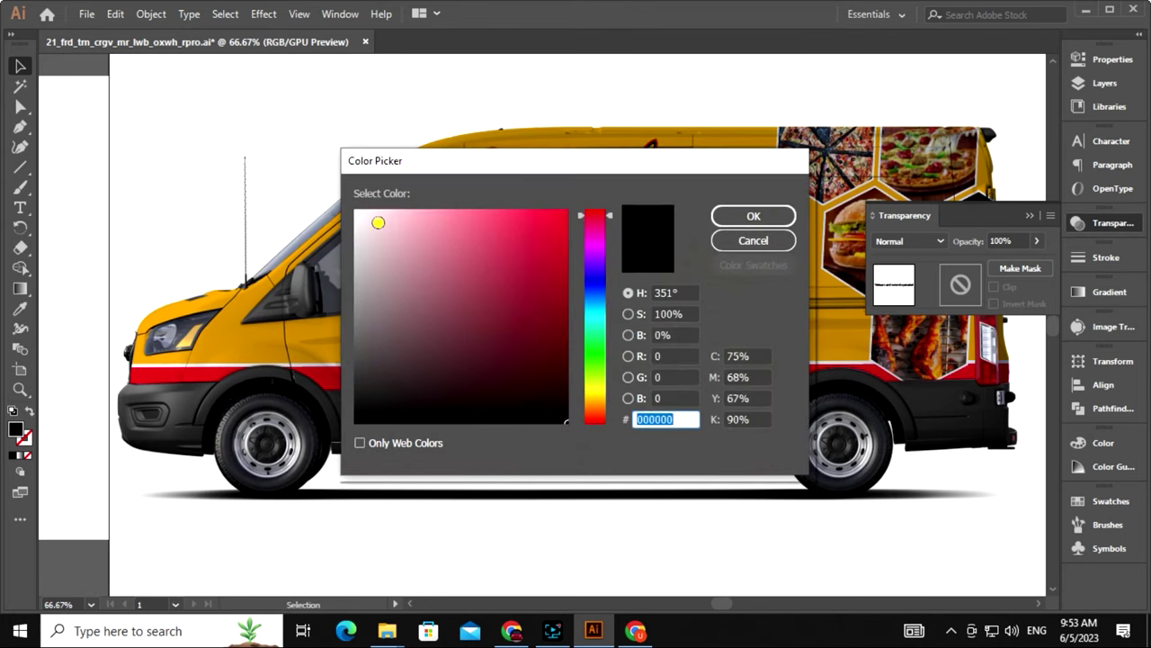
mouse_move(718, 351)
mouse_down()
mouse_move(678, 385)
mouse_move(693, 376)
mouse_up()
click(1030, 215)
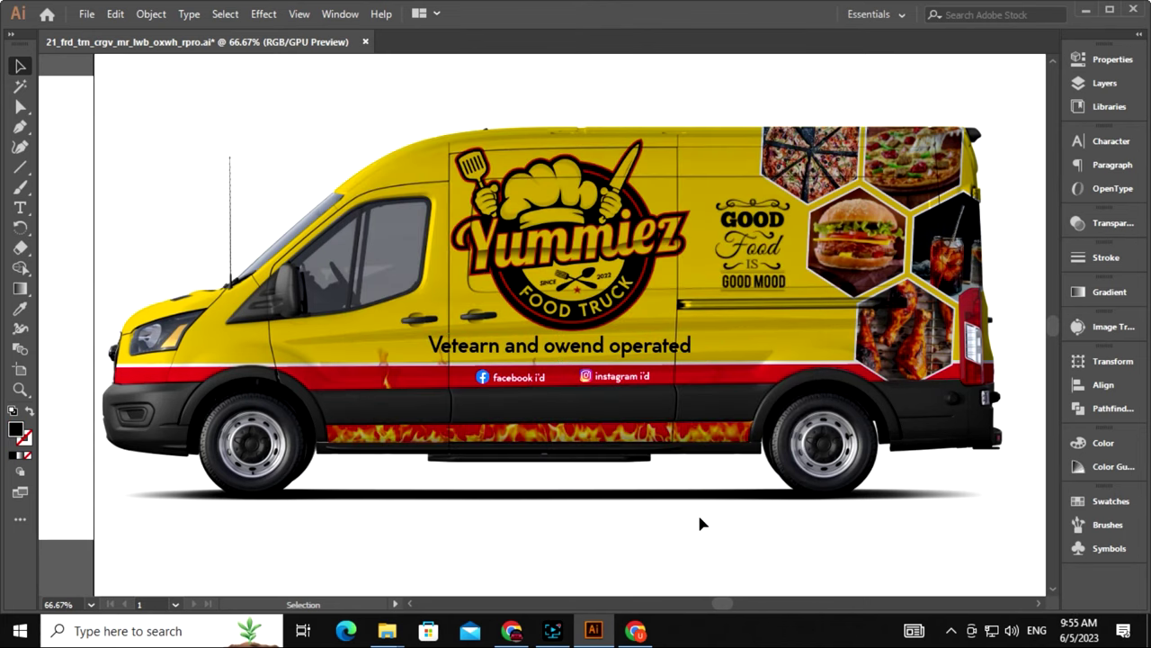
Try Color Burn blending on the van artwork, then return it to Normal
click(1114, 223)
click(909, 241)
click(927, 318)
click(926, 241)
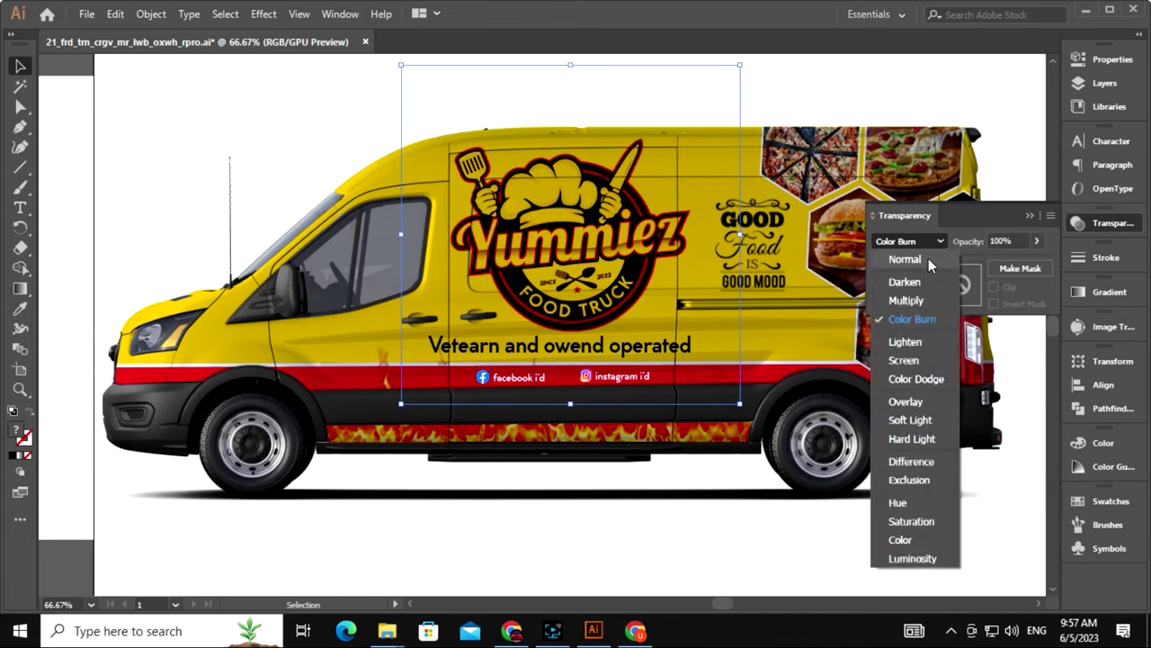
click(905, 260)
click(1030, 216)
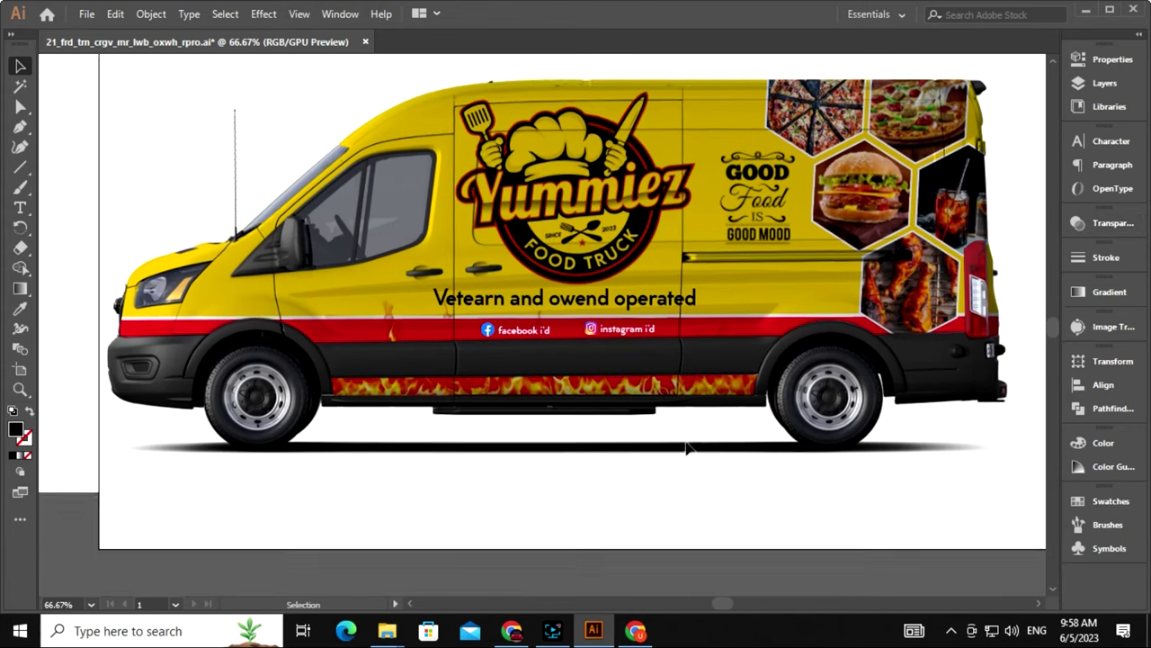
key(ctrl+1)
click(651, 338)
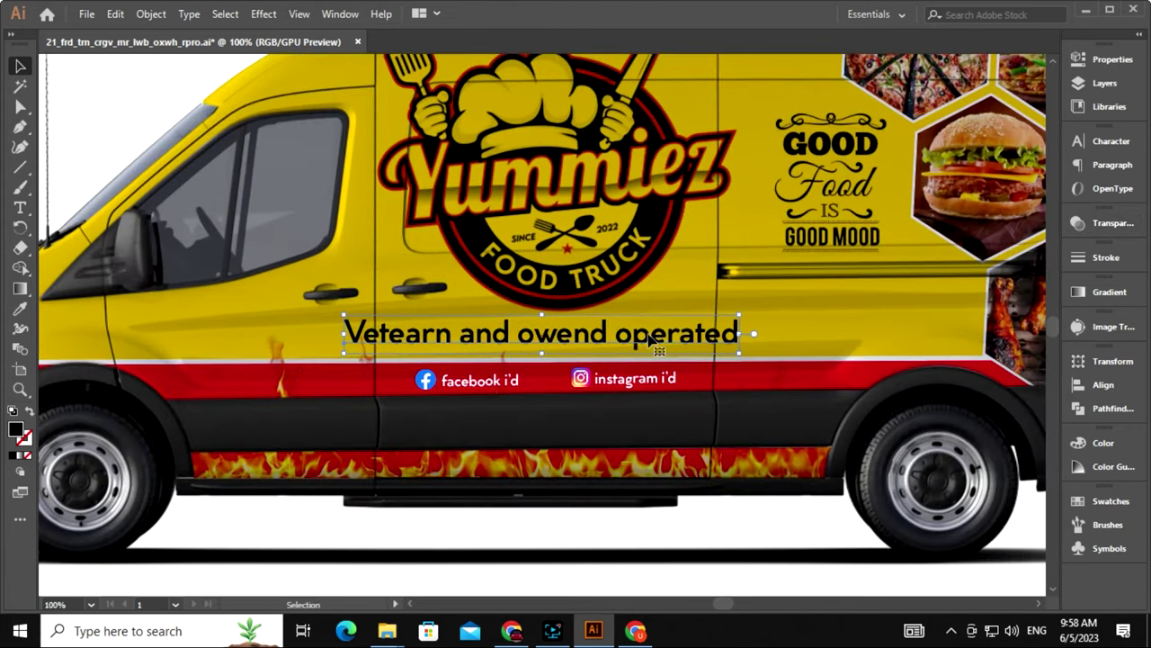
click(426, 382)
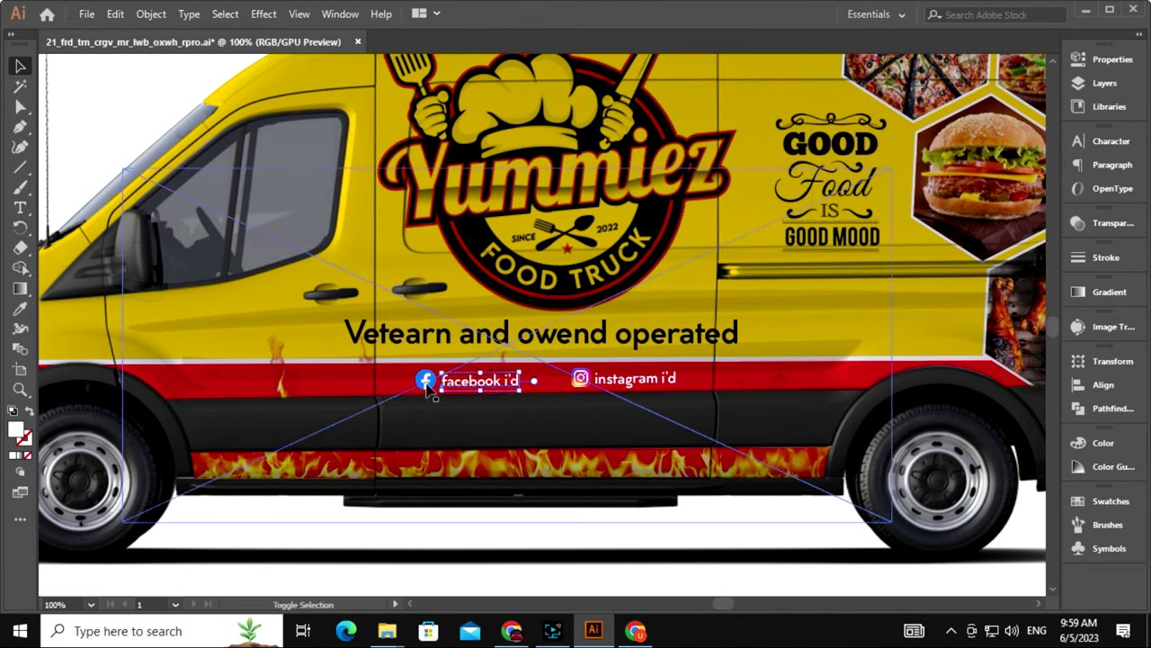
Stack the instagram handle above the facebook handle beside the food photos
key(ctrl+shift+a)
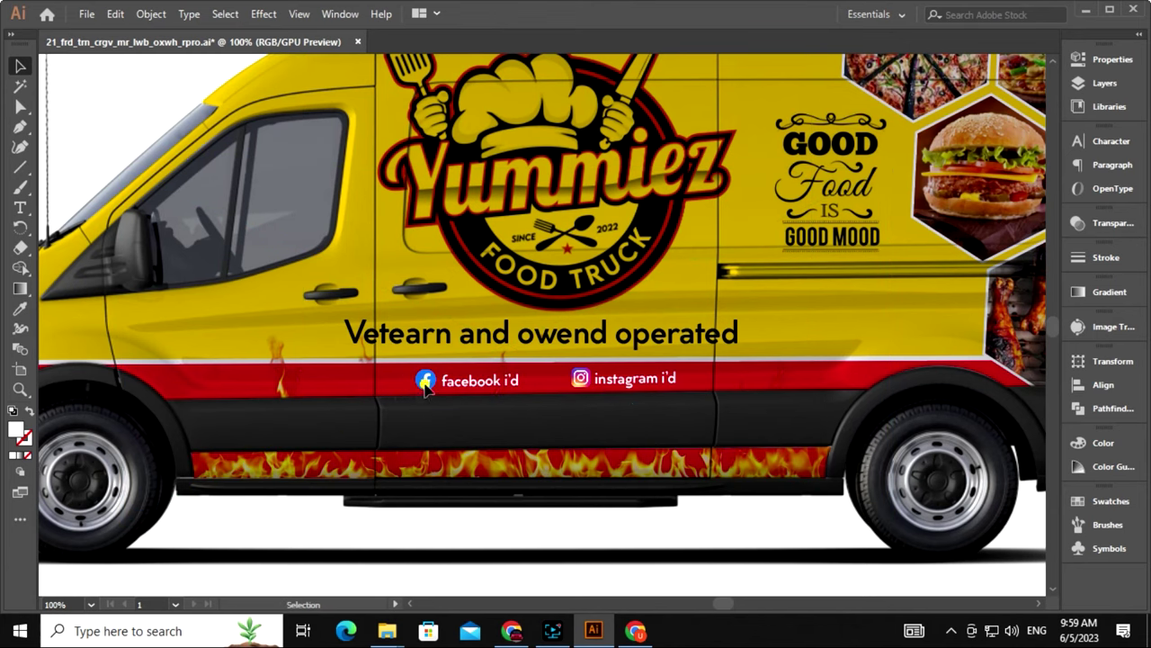
click(151, 13)
click(216, 69)
scroll(539, 360, right, 2)
click(522, 353)
click(151, 13)
click(216, 69)
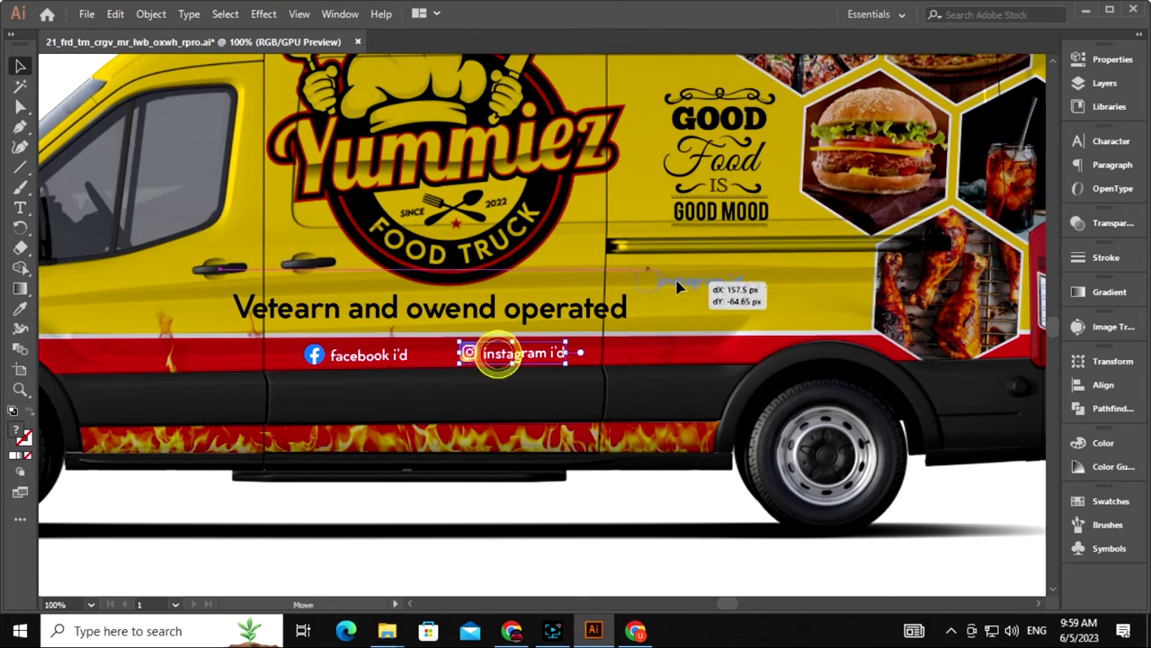
drag(511, 364, 734, 286)
drag(420, 351, 725, 310)
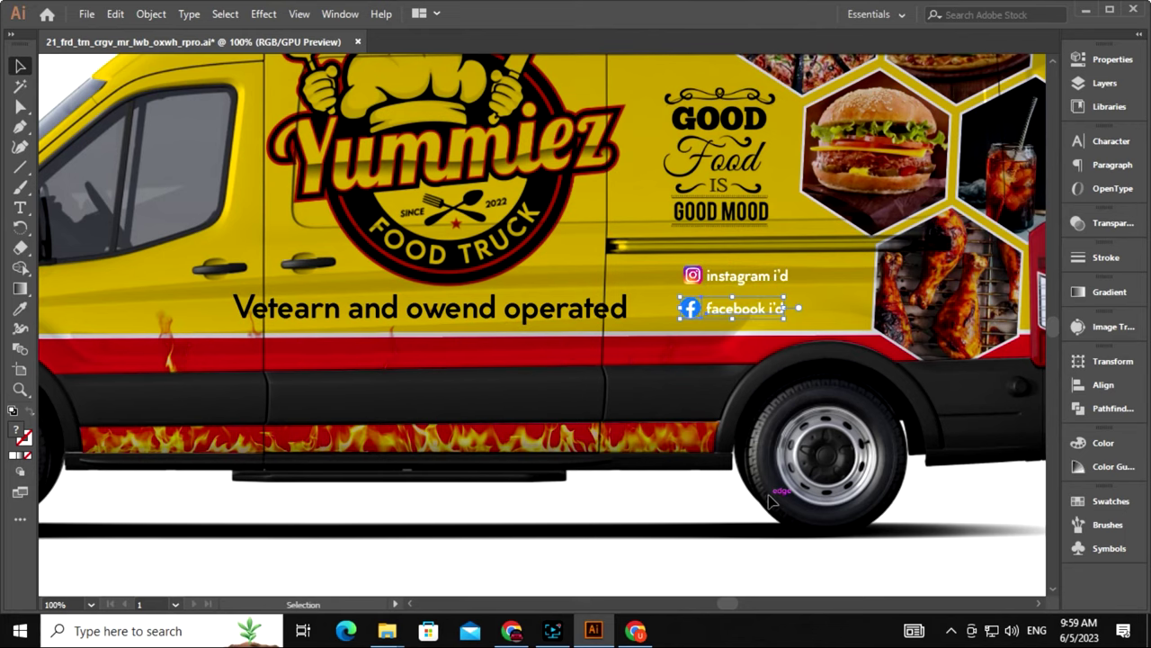
Enlarge the stacked social handles pair
key(ctrl+plus)
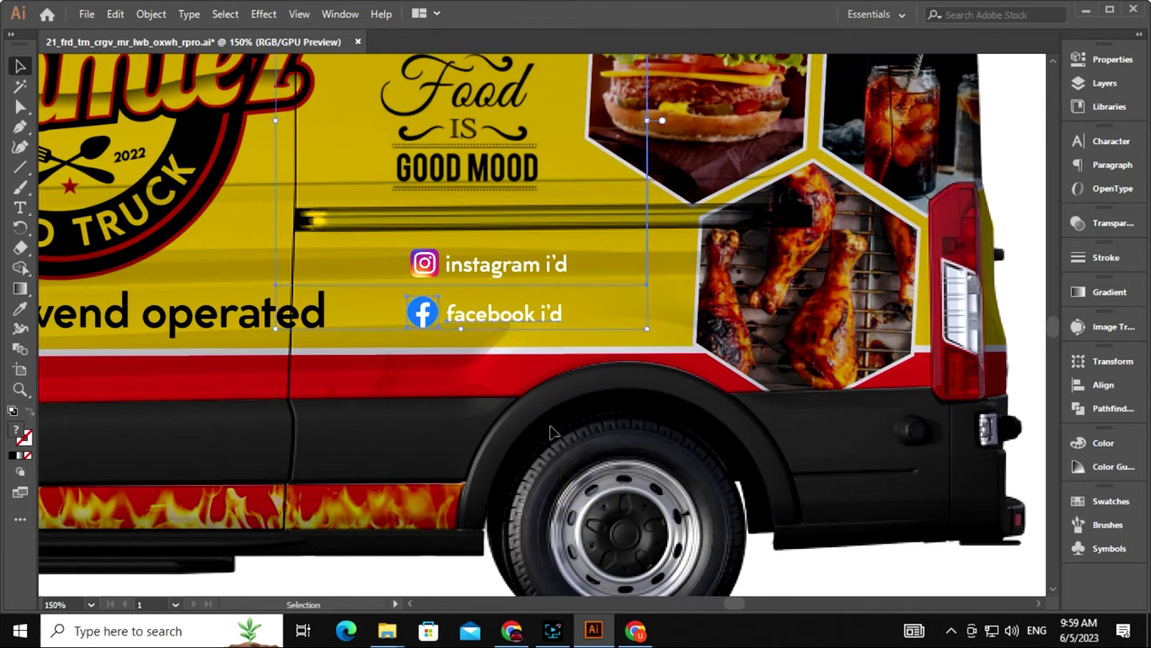
scroll(553, 432, up, 1)
drag(582, 364, 616, 380)
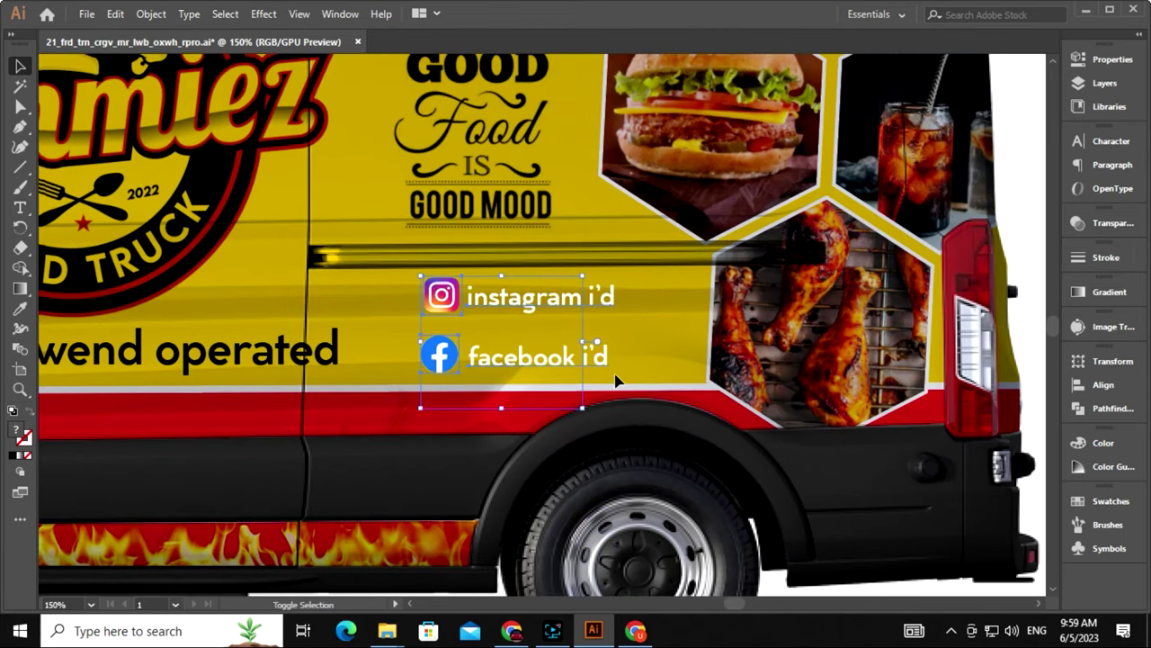
key(ctrl+0)
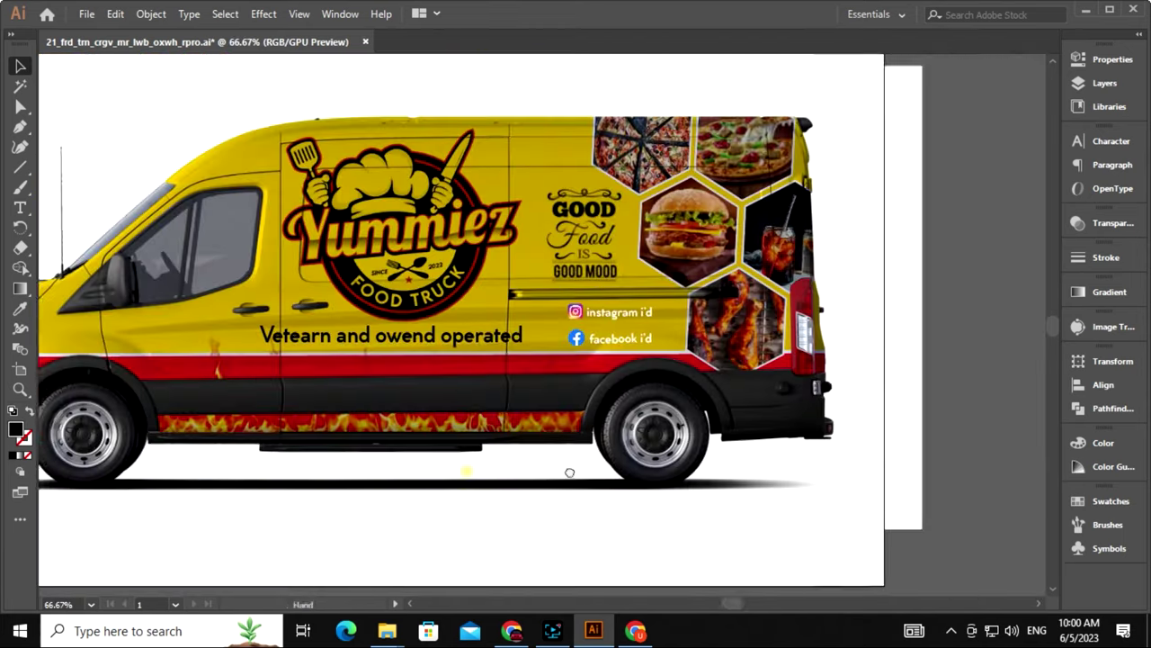
key(ctrl+1)
Add the contact text box on the red stripe at 14 pt size
key(t)
click(1112, 141)
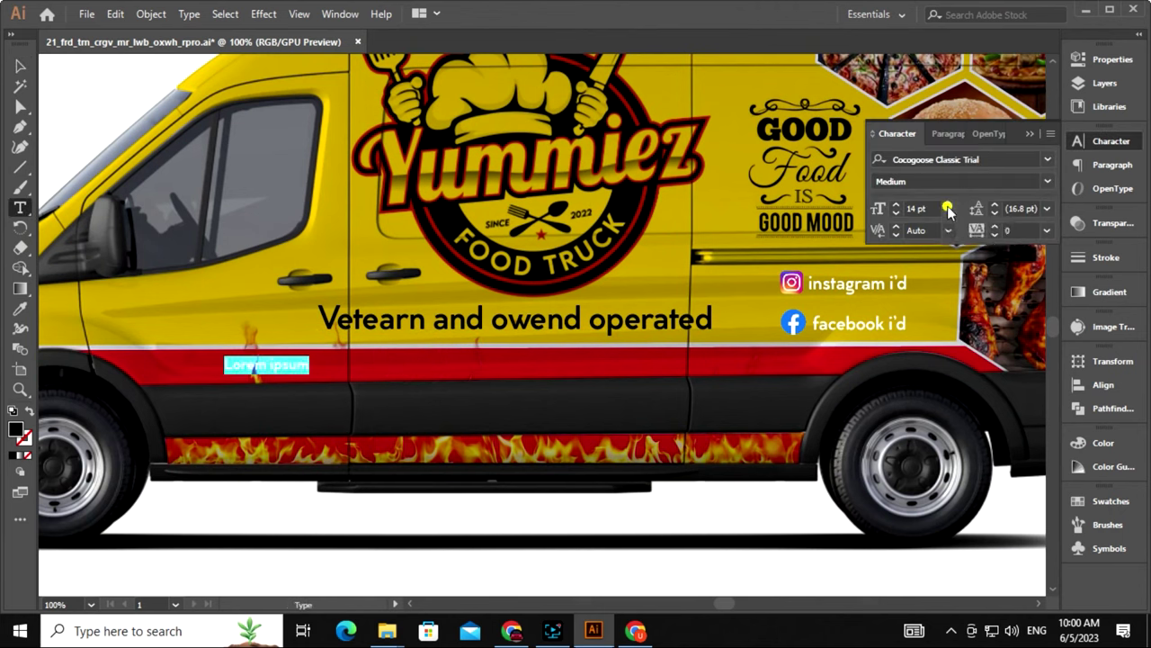
click(948, 208)
click(979, 399)
text(CONTACT US TODAY FOR CATERING AND SPECIAL EVENTS)
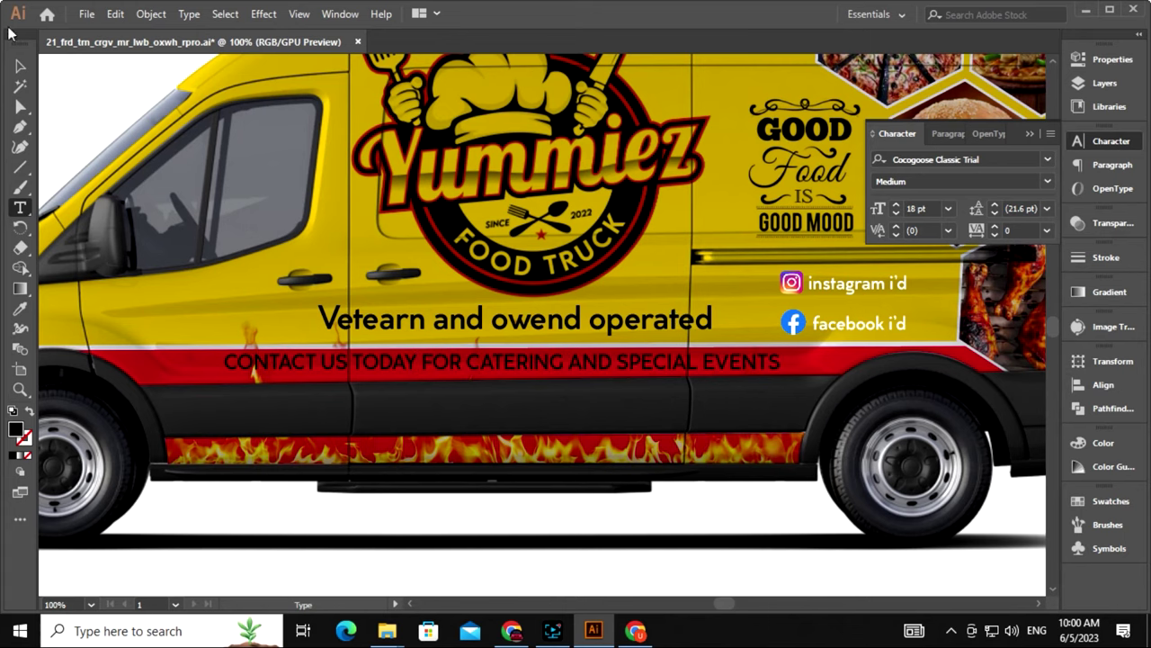
key(Escape)
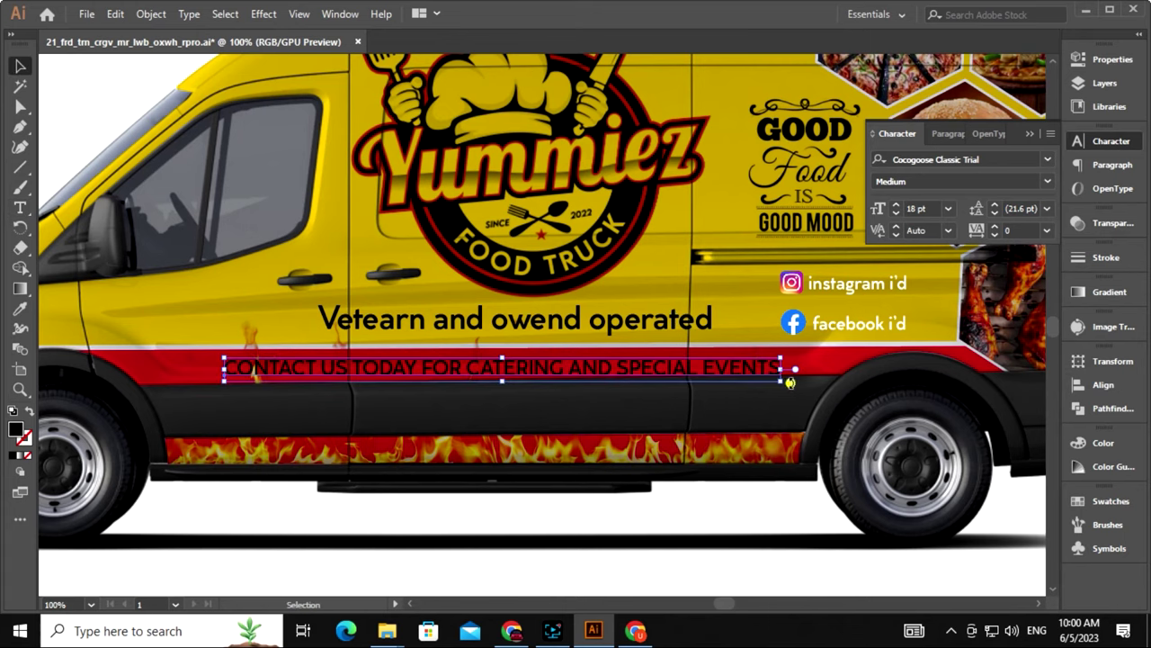
key(ctrl+equal)
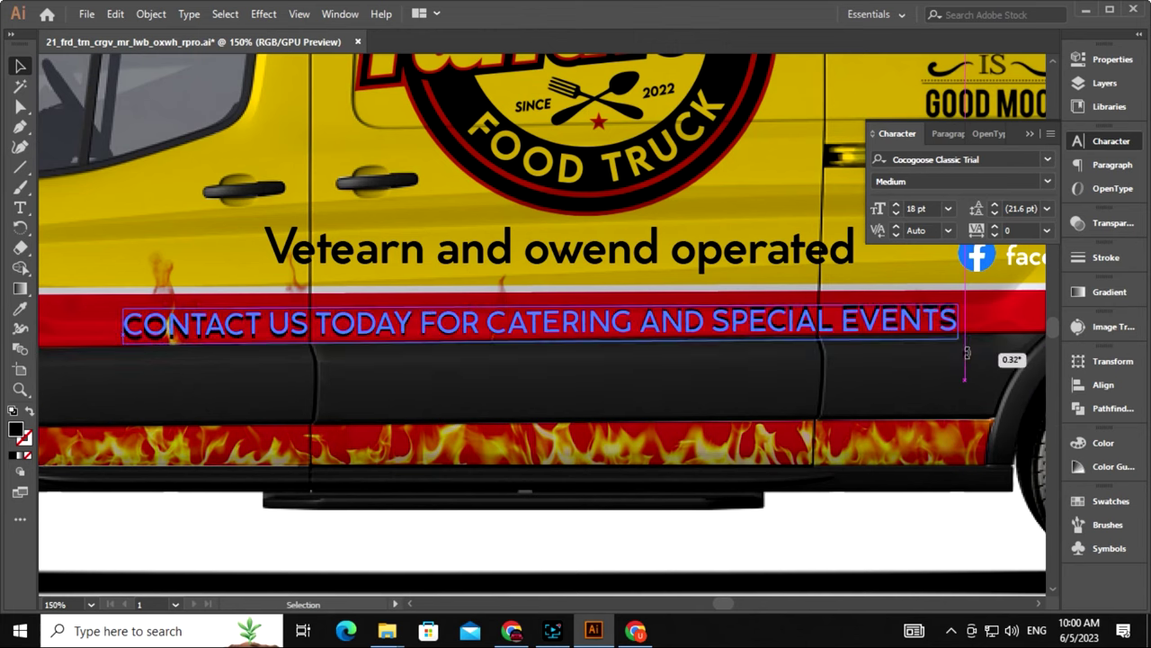
key(ctrl+minus)
Enlarge the contact text and set its fill to white (ffffff)
drag(814, 337, 854, 337)
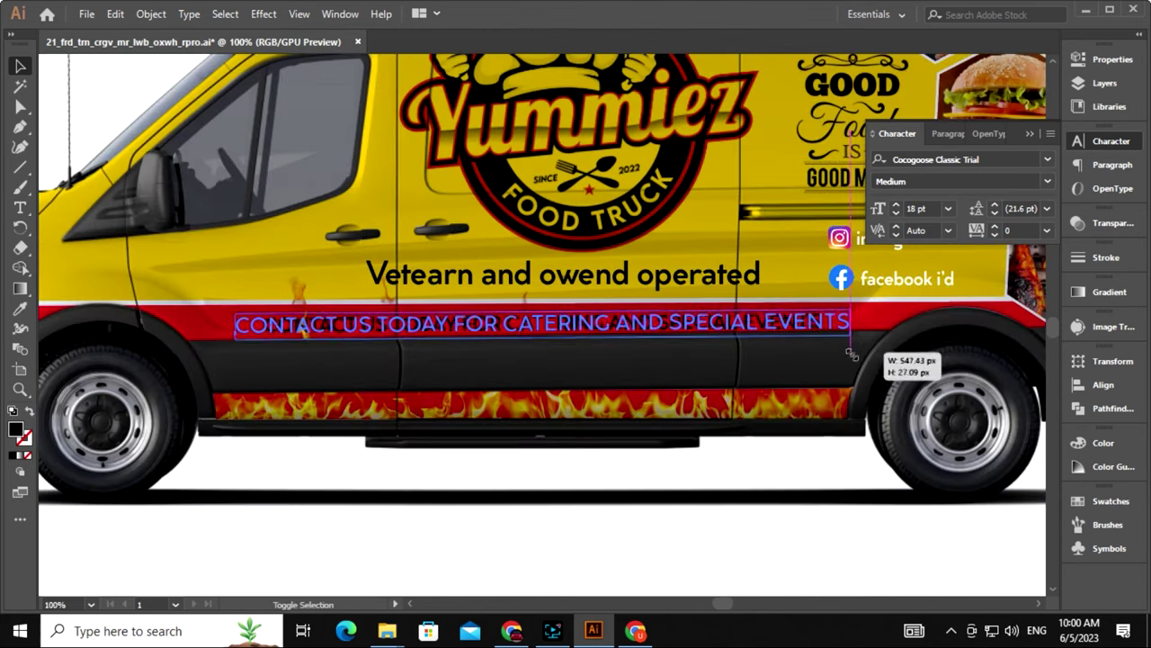
double_click(16, 430)
text(ffffff)
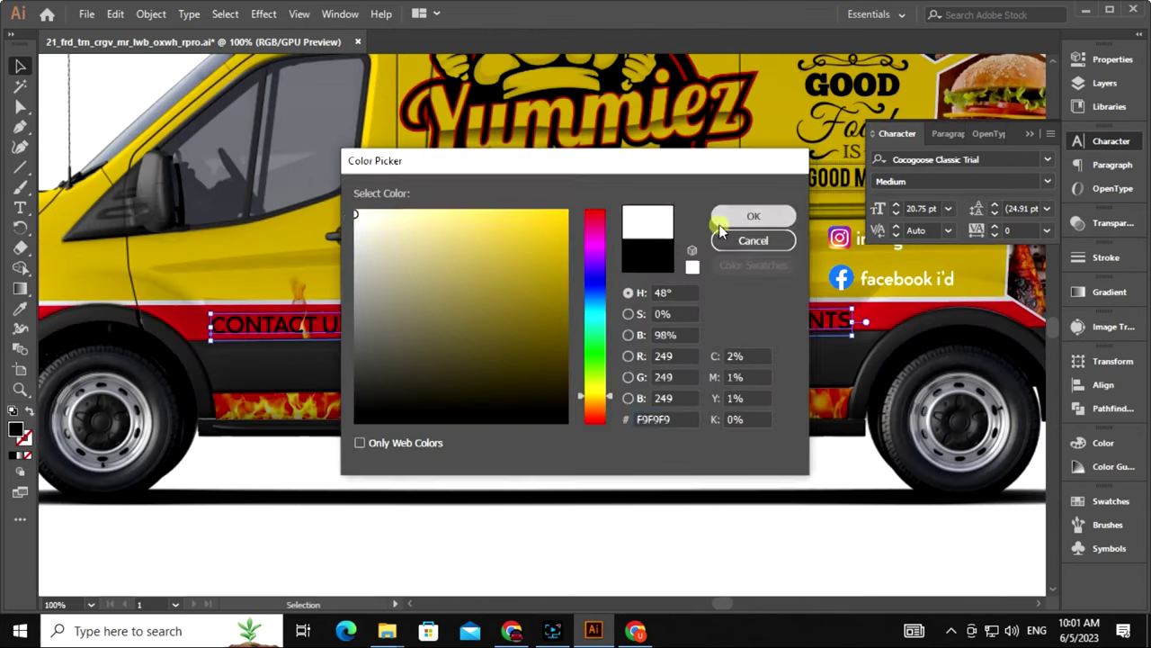
click(750, 213)
Tilt and nudge the CONTACT US text so it lies along the red stripe
drag(860, 344, 848, 314)
key(ctrl+minus)
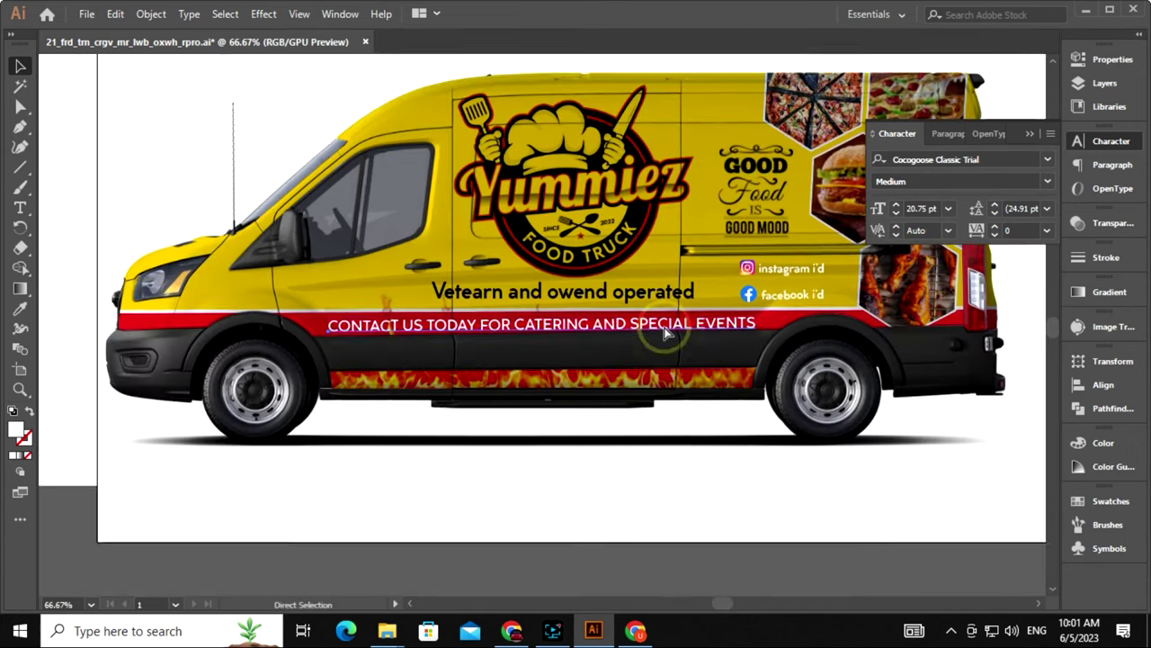
key(ctrl+plus)
key(ctrl+plus)
drag(685, 322, 740, 324)
key(ctrl+minus)
key(ctrl+minus)
key(ctrl+minus)
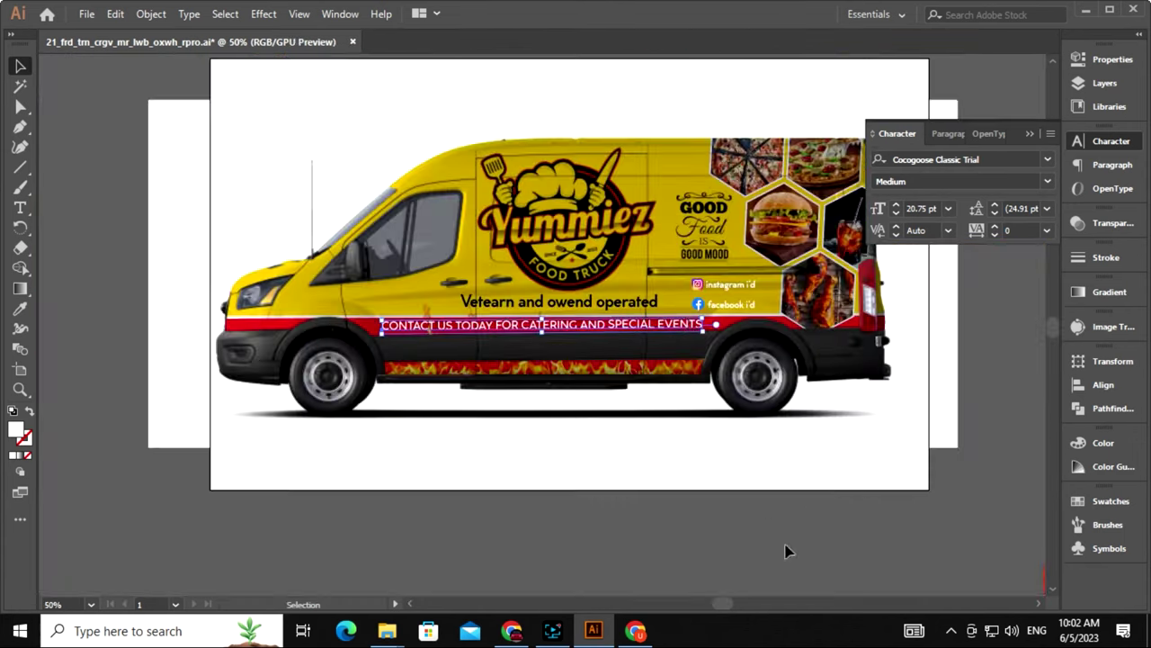
click(1080, 144)
key(ctrl+plus)
Start Save As and browse to the New Volume (F:) drive
right_click(740, 309)
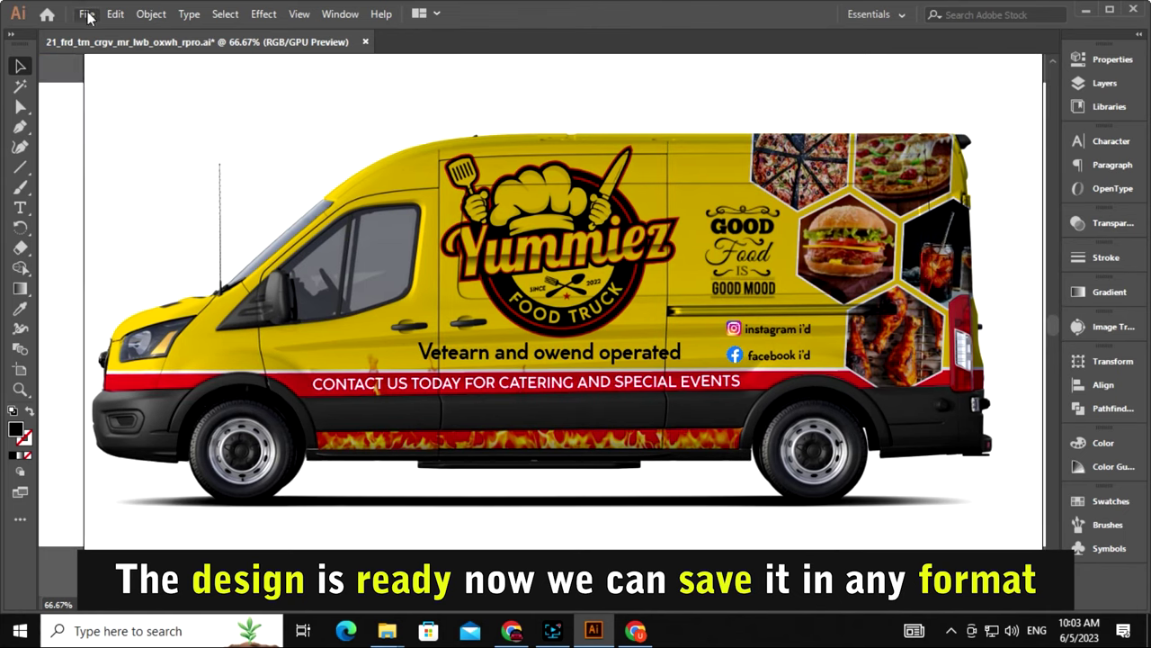
click(86, 13)
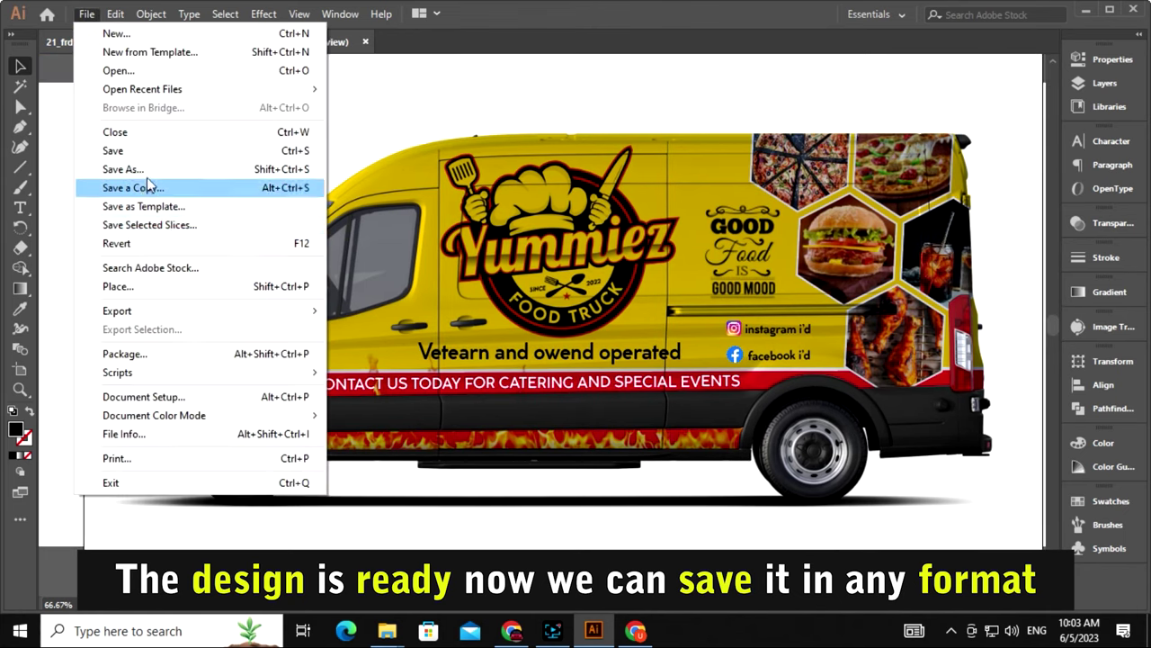
click(123, 169)
scroll(132, 207, down, 1)
drag(133, 211, 132, 189)
scroll(132, 207, down, 1)
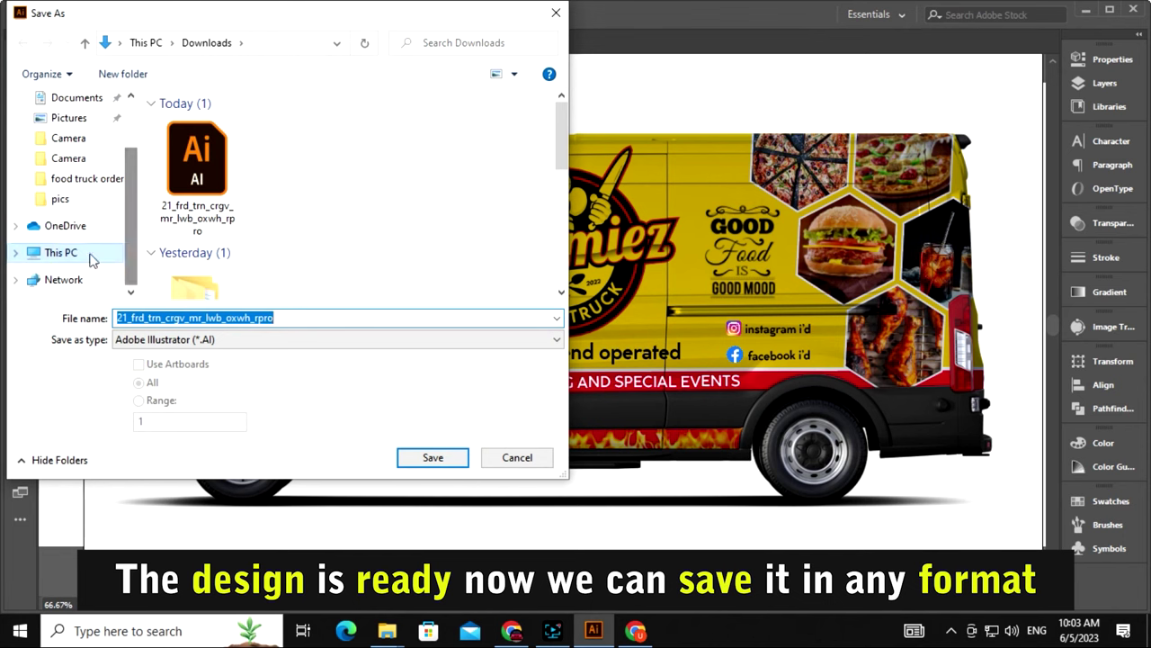
click(90, 254)
double_click(358, 259)
scroll(279, 229, down, 3)
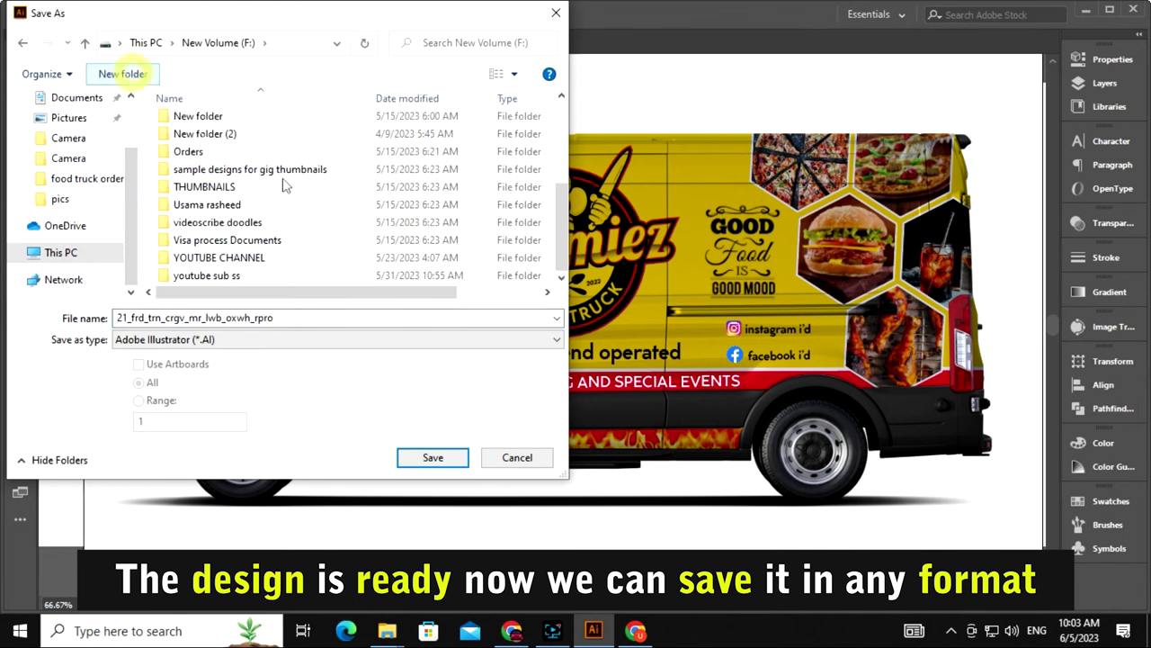
Create the 'van wrap design' folder and save the Illustrator file as 'editable source file'
text(van)
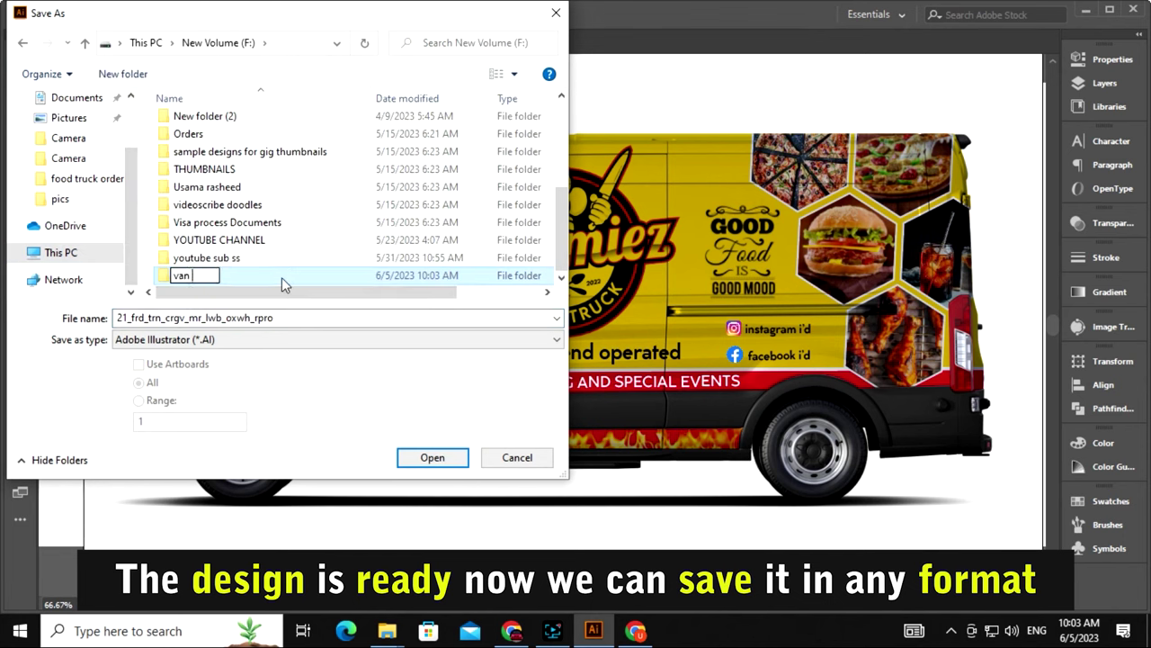
text( wrap design)
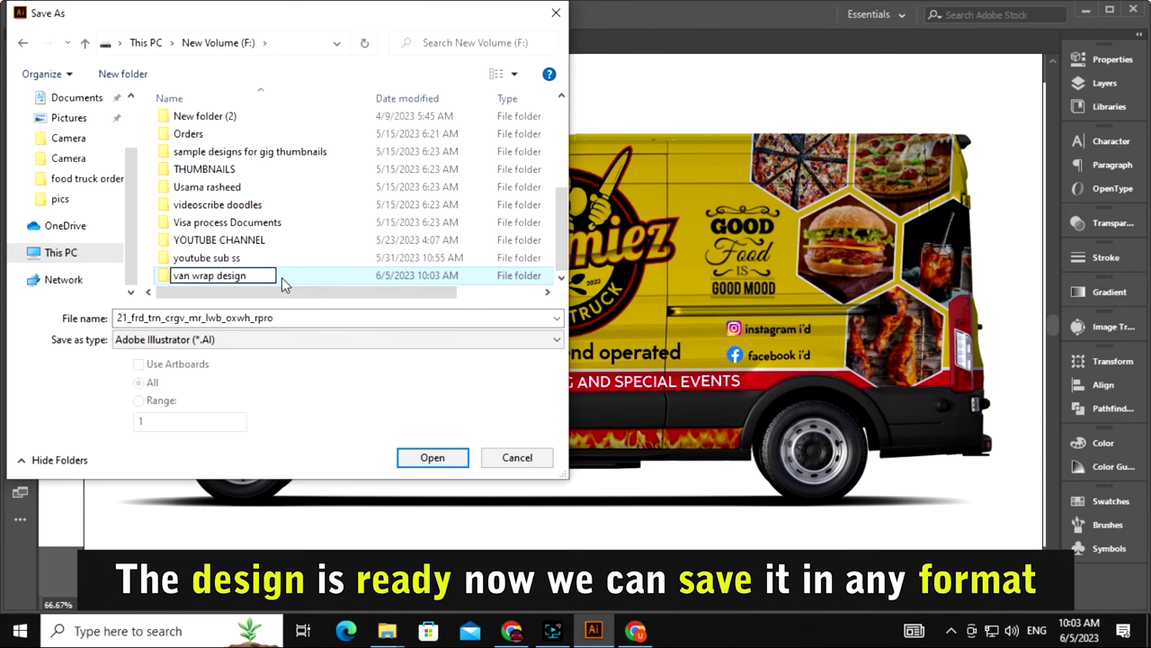
key(Return)
key(Return)
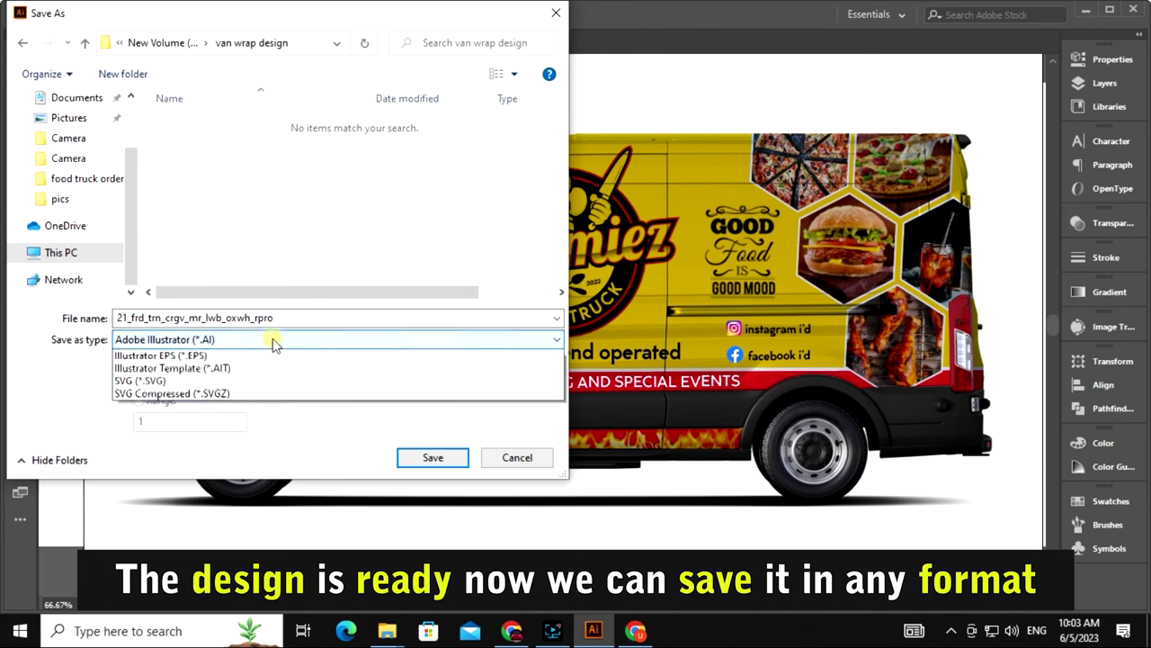
click(270, 350)
click(292, 317)
text(editable sour)
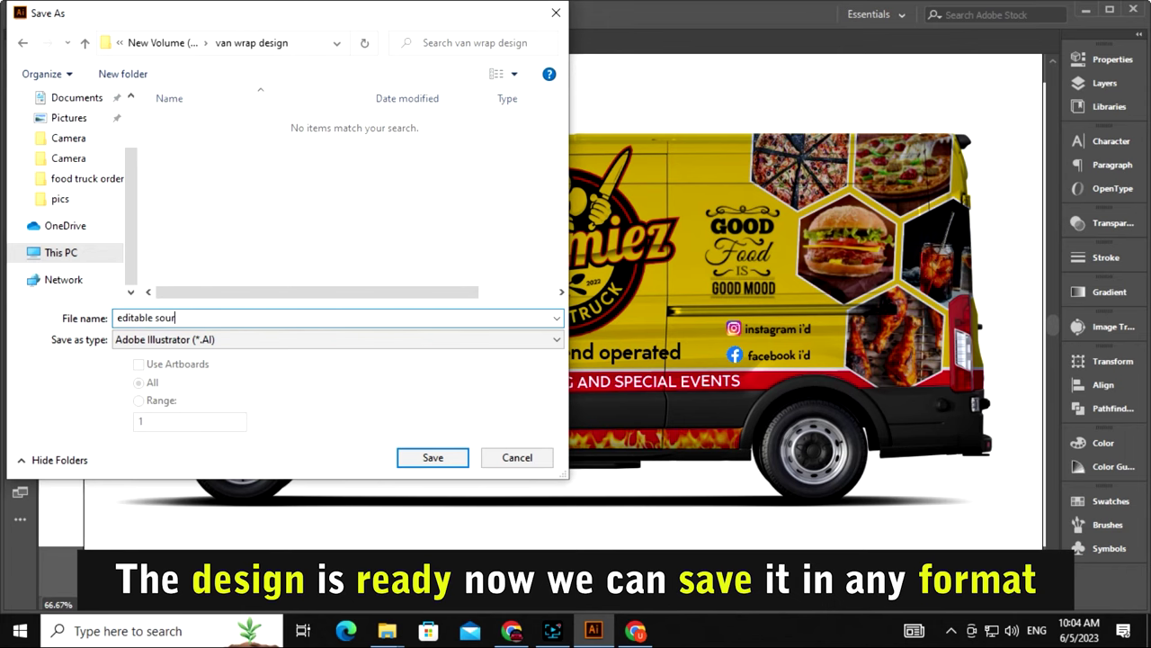
text(ce file)
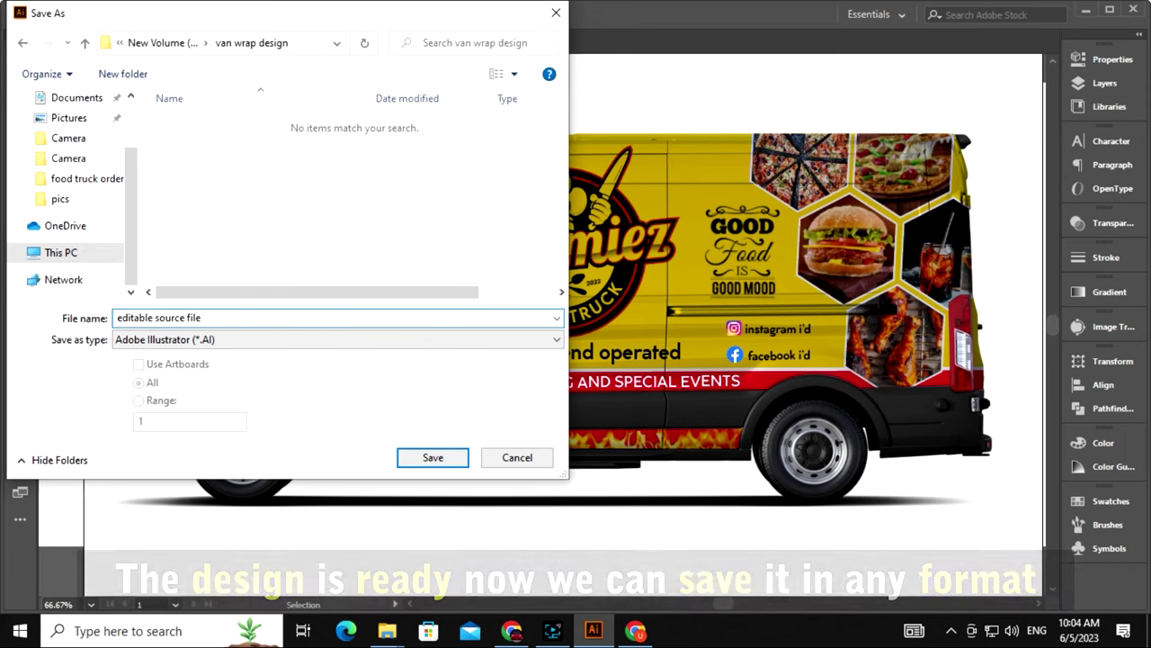
click(433, 459)
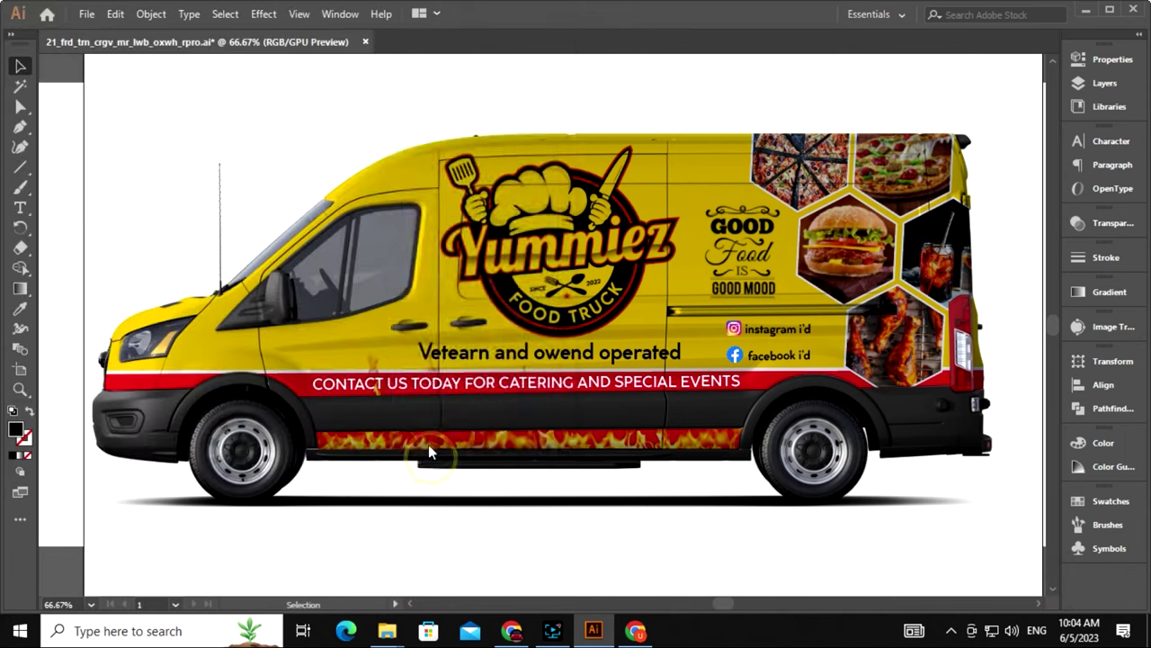
click(650, 551)
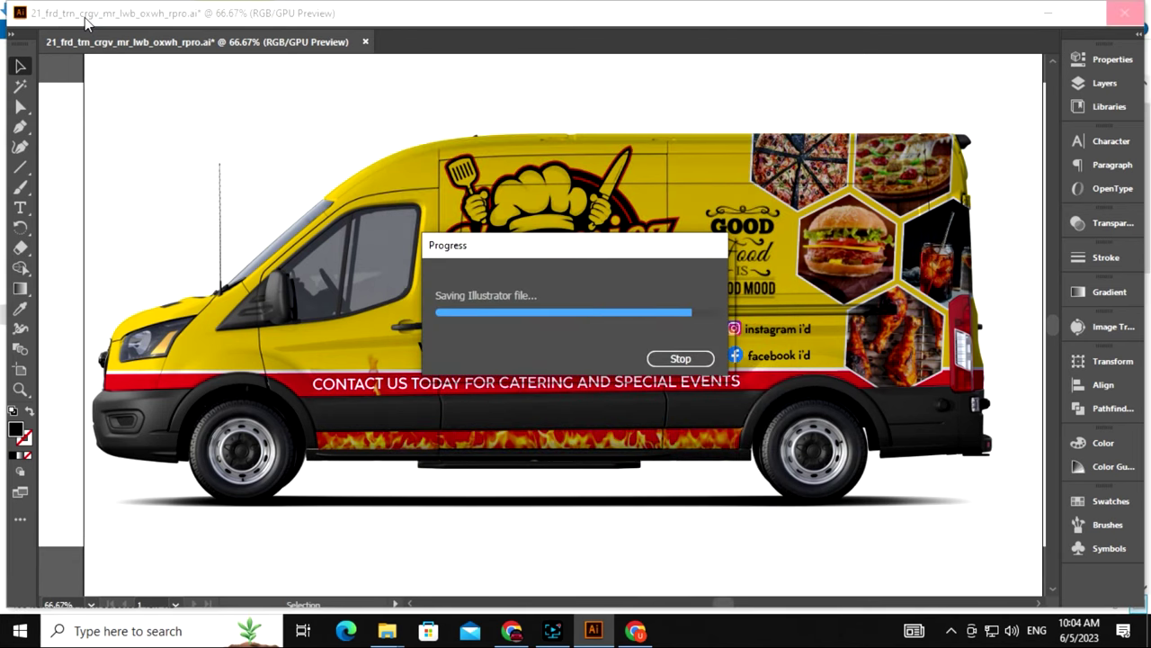
Export the artwork as JPEG into F:\van wrap design with default JPEG options
click(86, 15)
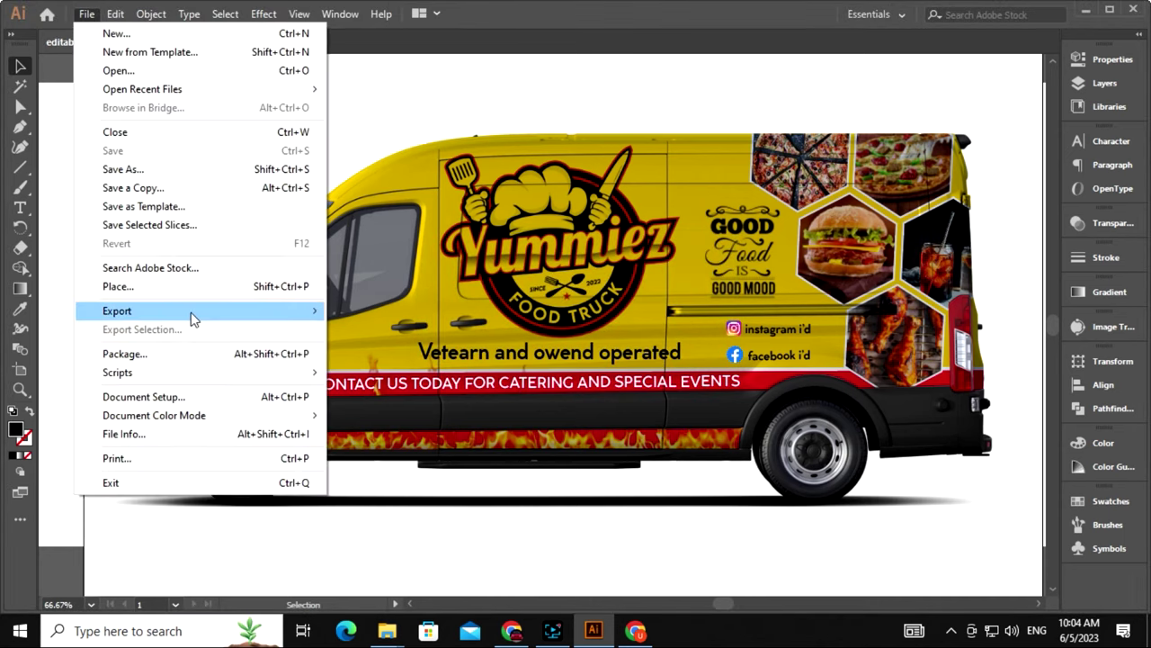
mouse_move(117, 310)
click(372, 329)
click(239, 340)
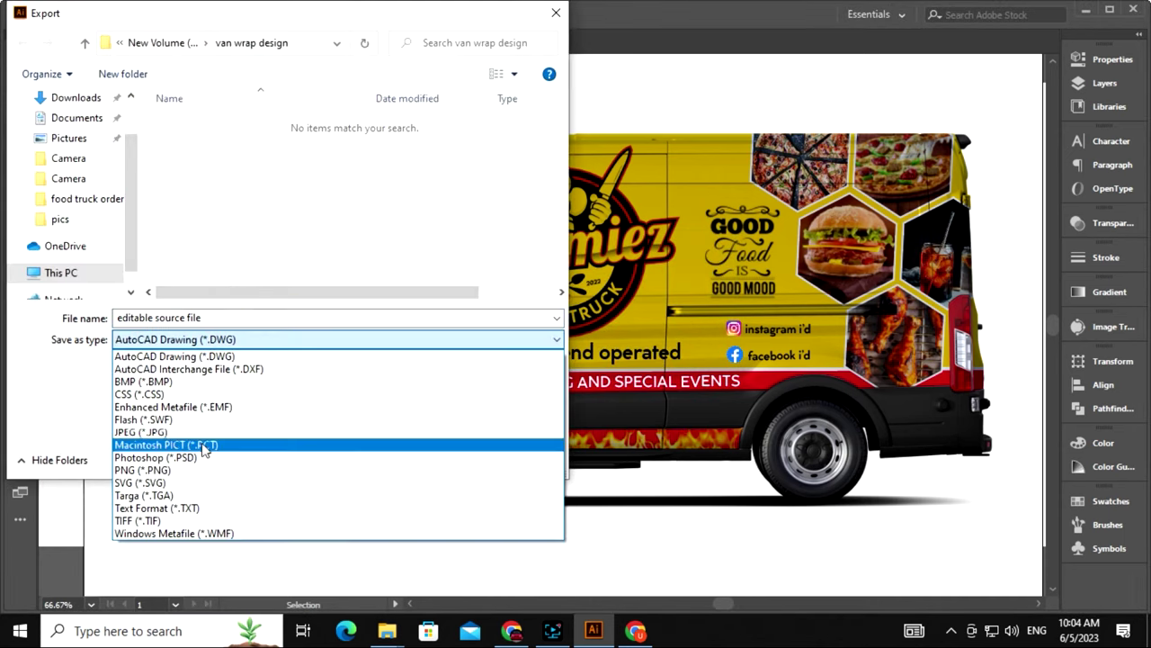
click(184, 431)
text(Van wrap design)
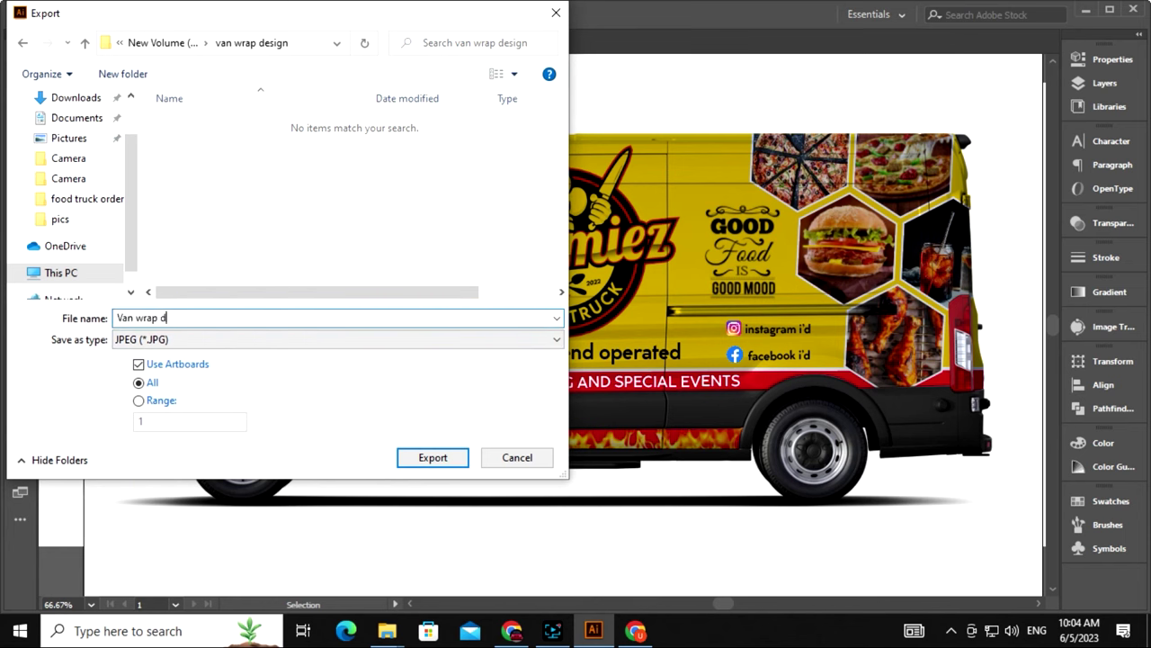
click(92, 272)
double_click(360, 241)
scroll(305, 241, down, 3)
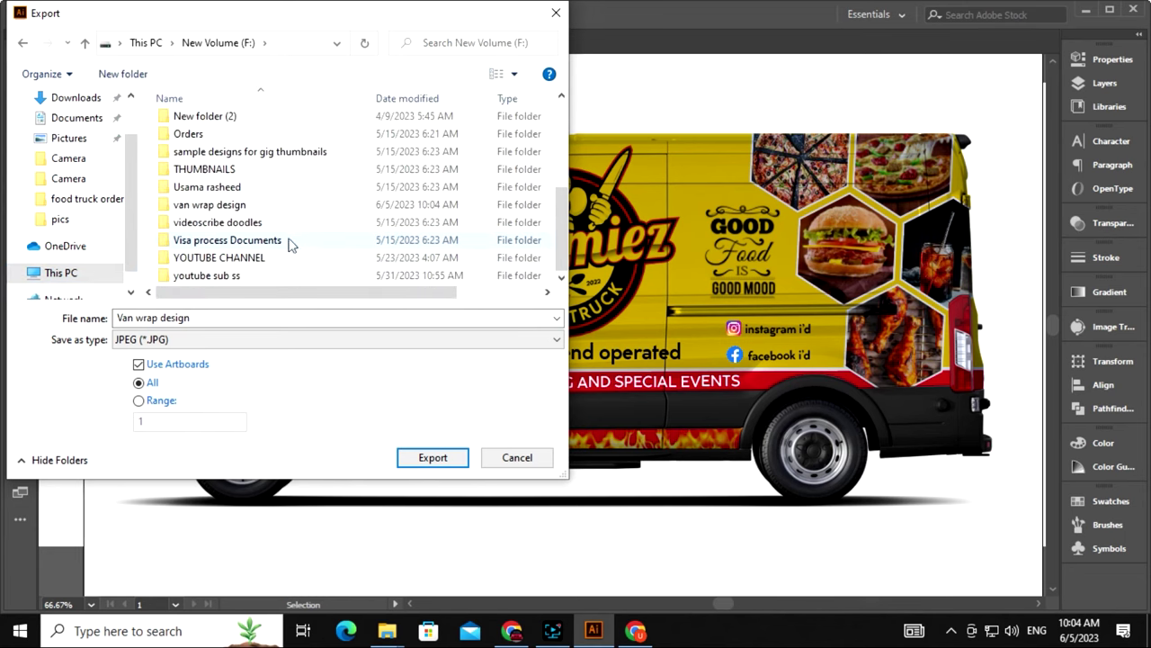
double_click(250, 207)
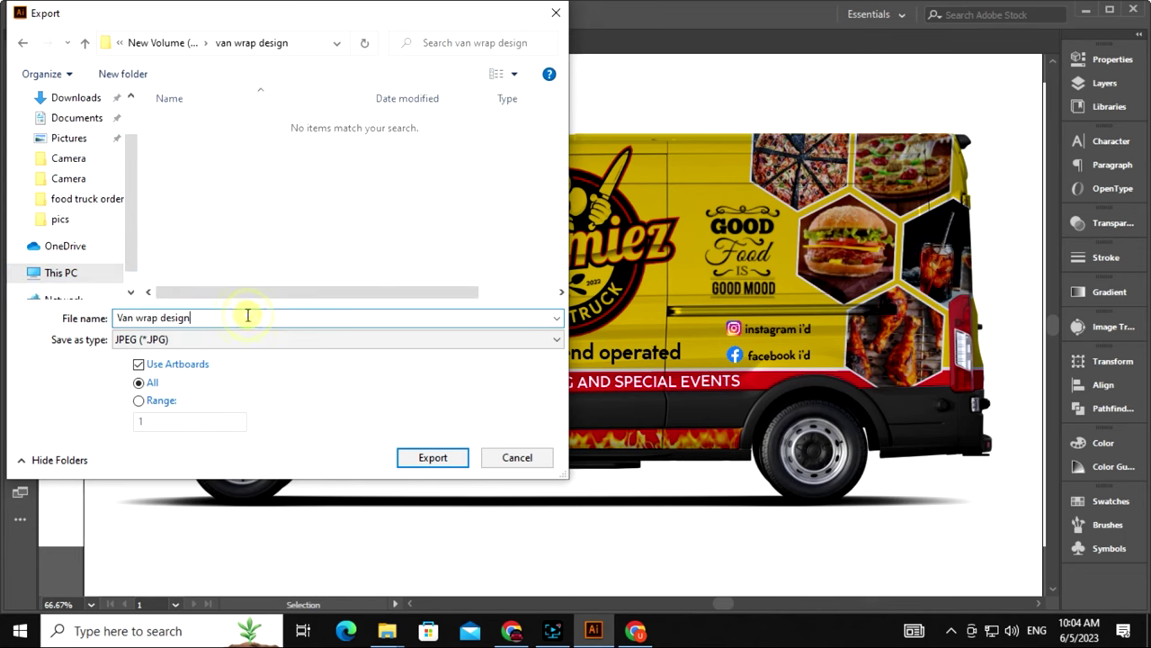
click(433, 457)
click(654, 405)
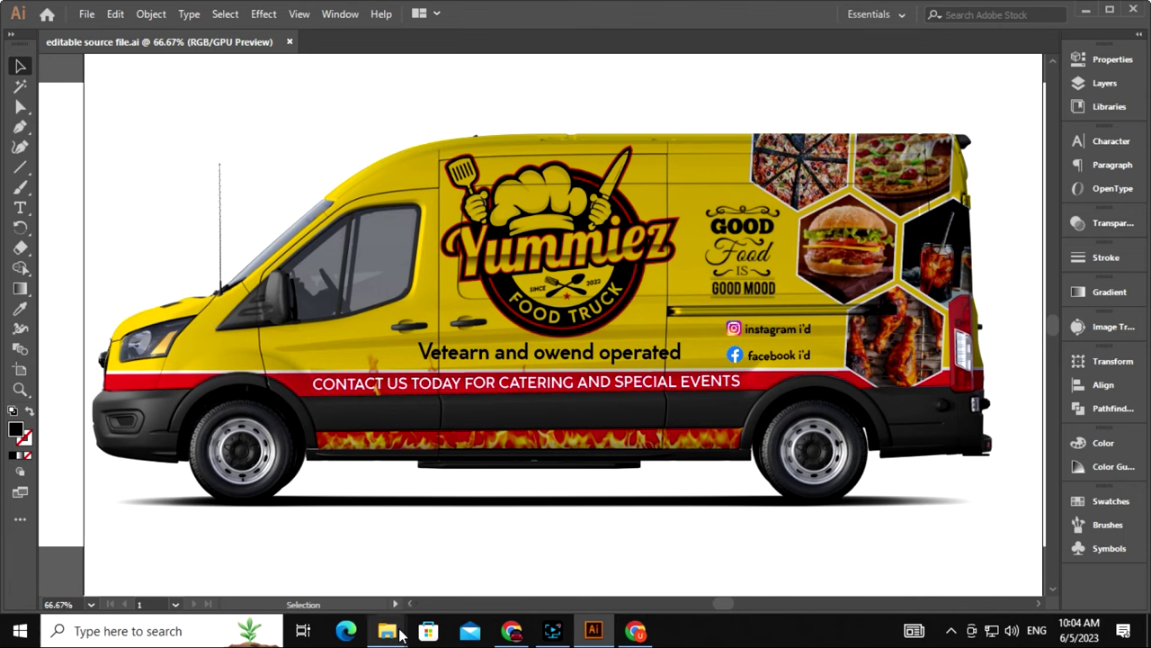
Open the exported 'Van wrap design-01' JPG from File Explorer
click(560, 550)
click(94, 317)
double_click(719, 263)
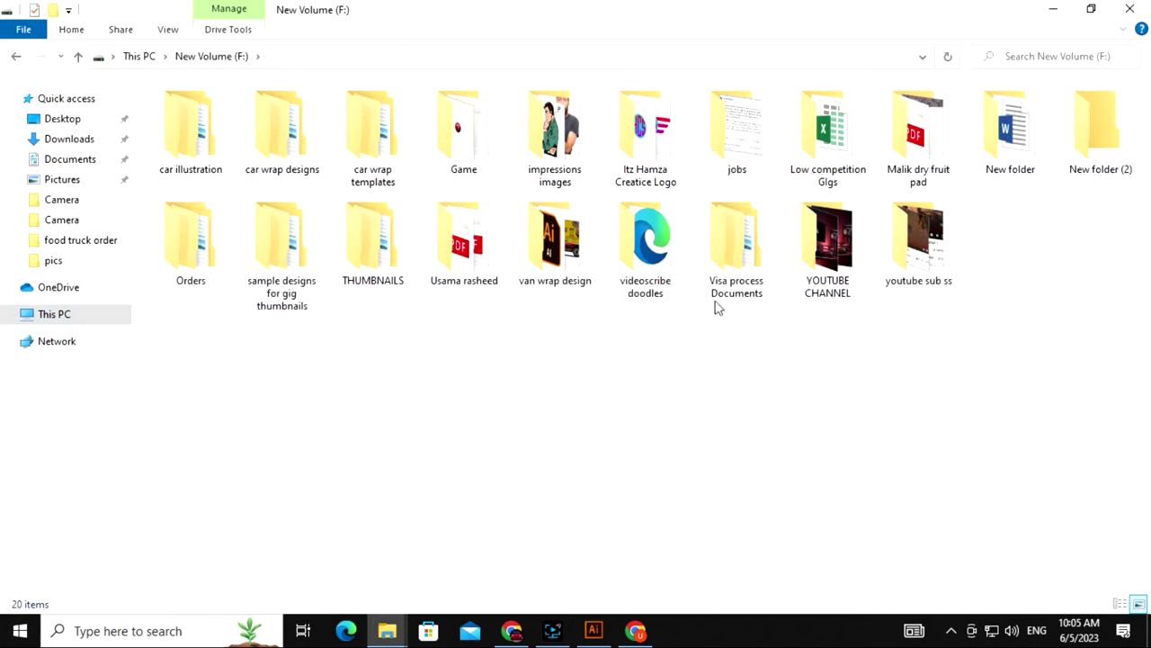
double_click(540, 258)
double_click(300, 149)
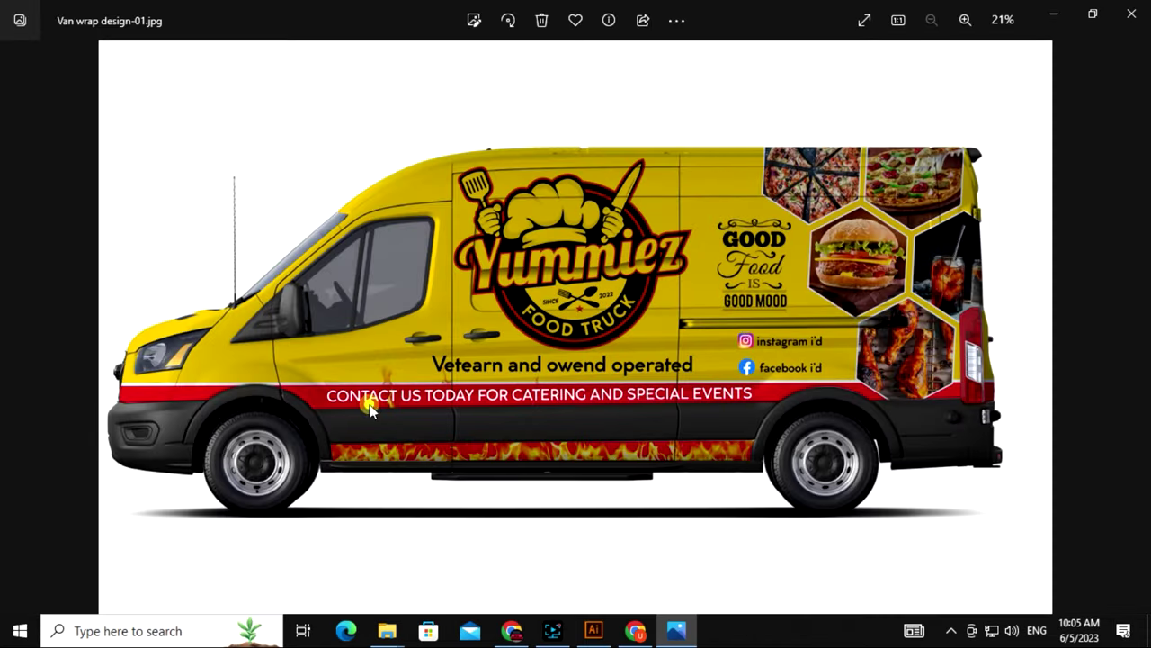
double_click(368, 404)
drag(306, 411, 585, 404)
drag(828, 407, 596, 375)
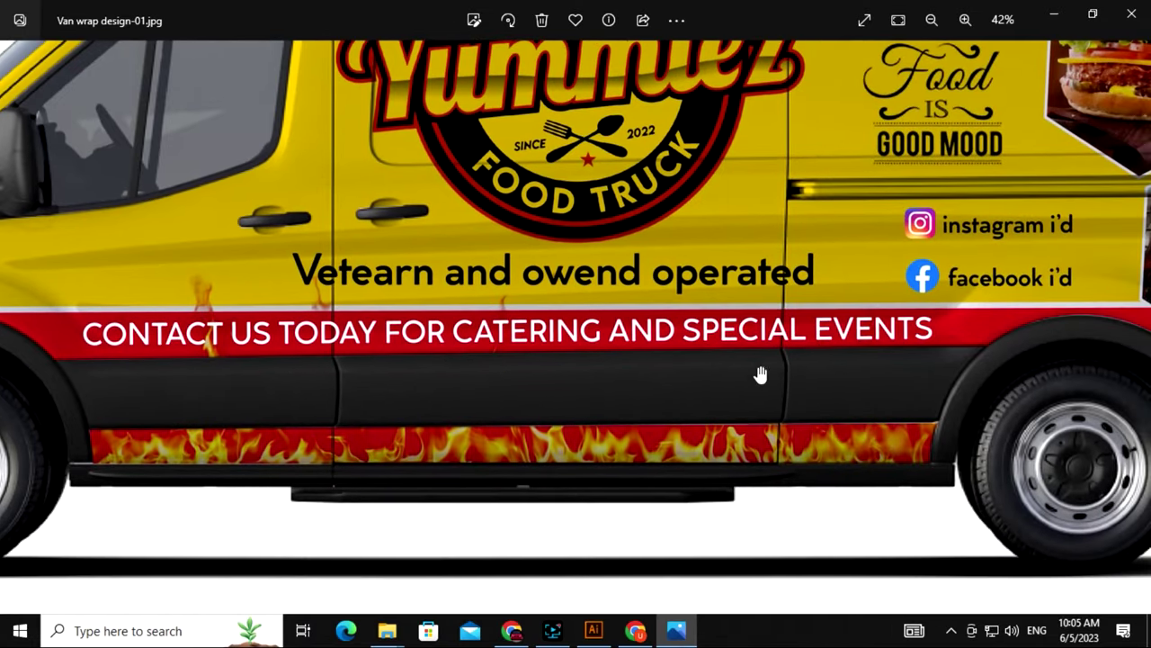
drag(827, 362, 480, 402)
drag(556, 244, 584, 481)
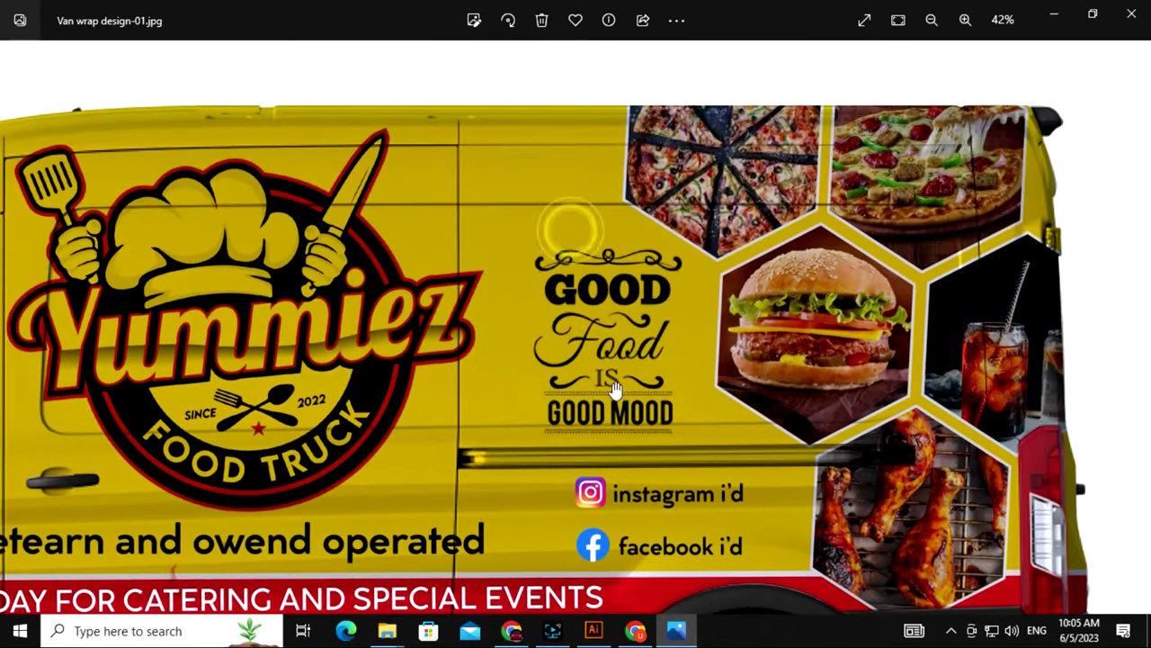
drag(649, 275, 640, 322)
drag(442, 320, 828, 252)
drag(521, 270, 624, 267)
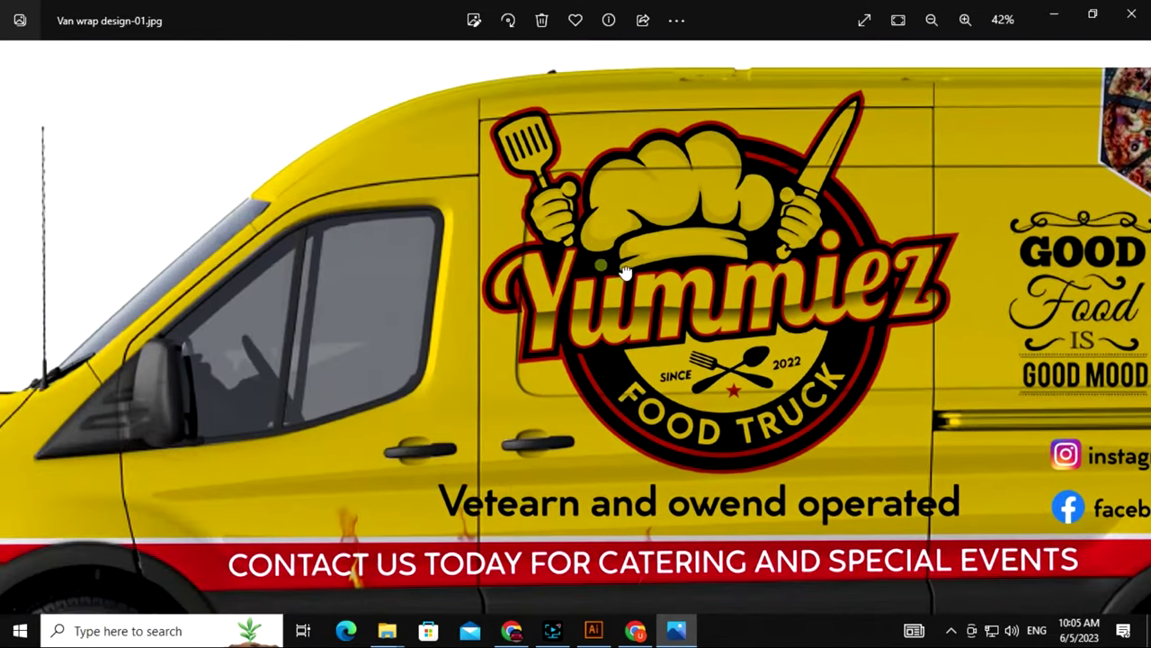
double_click(603, 342)
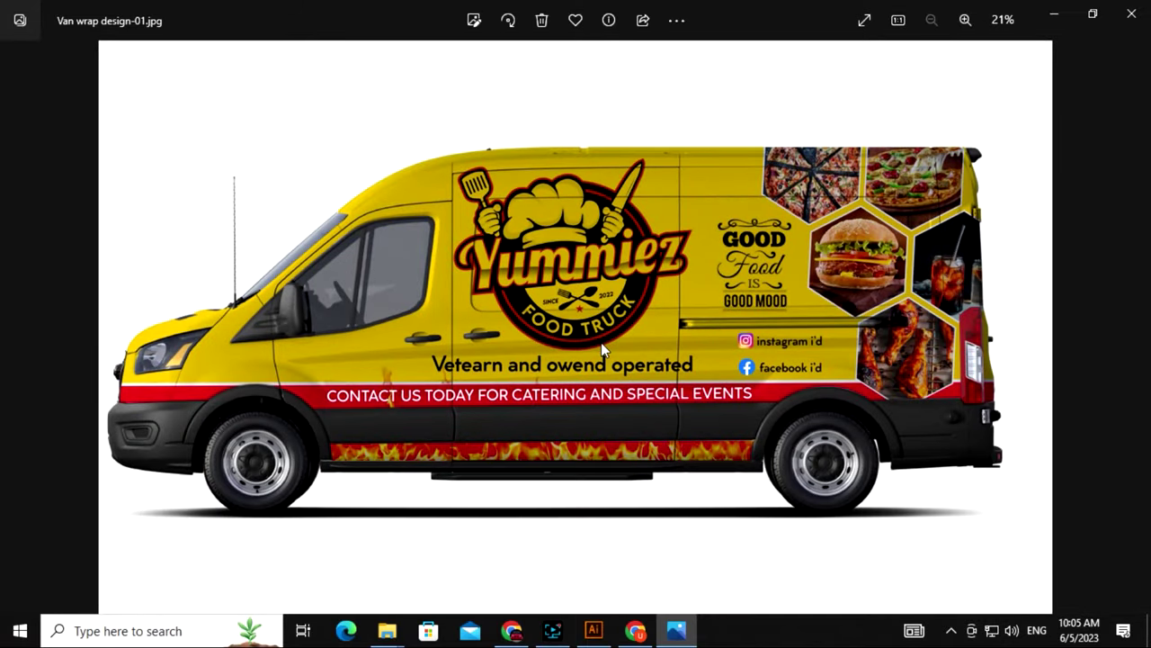